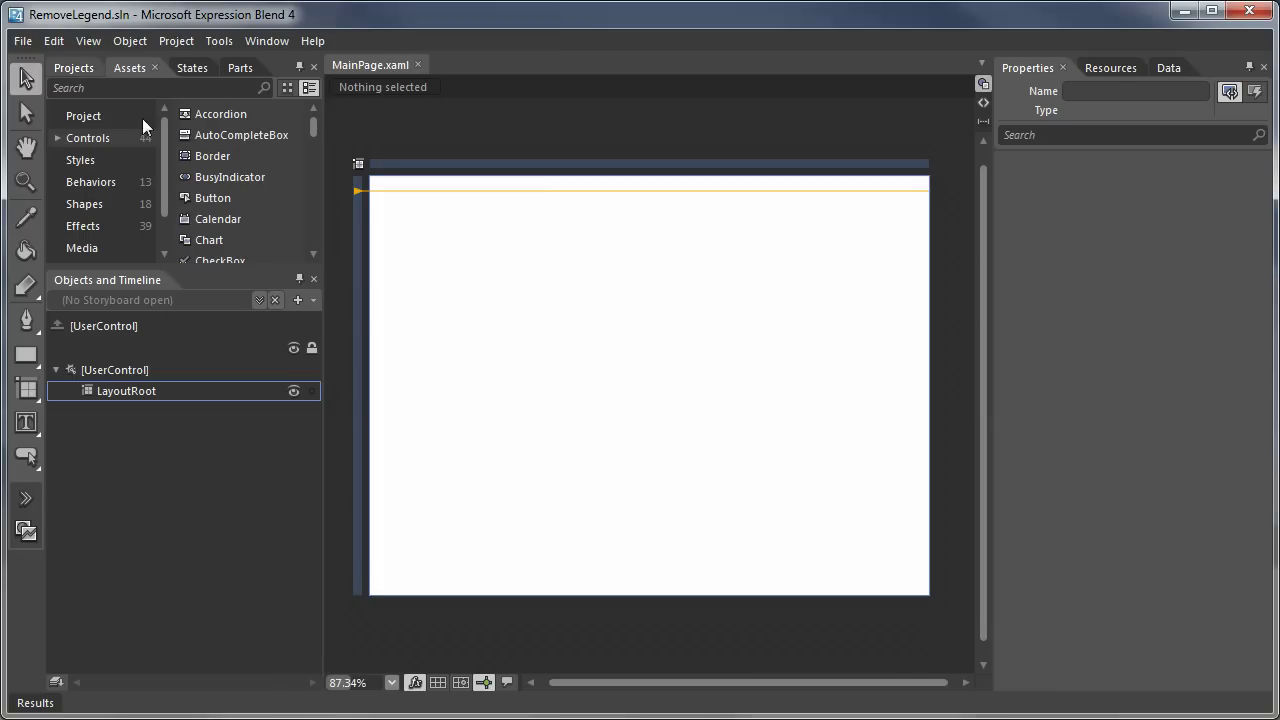
# Place a default Chart from Assets on the page and enlarge it by its corner handle.
pyautogui.moveTo(314, 118); pyautogui.dragTo(312, 136)
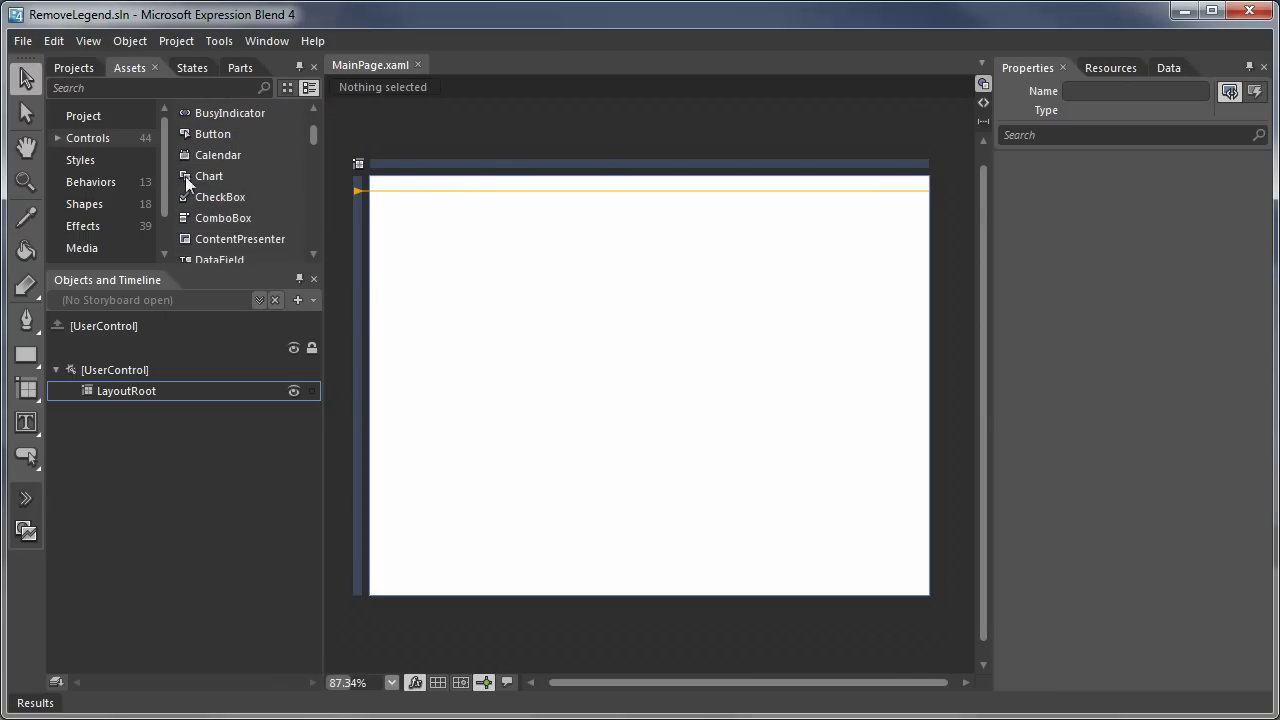
pyautogui.click(186, 176)
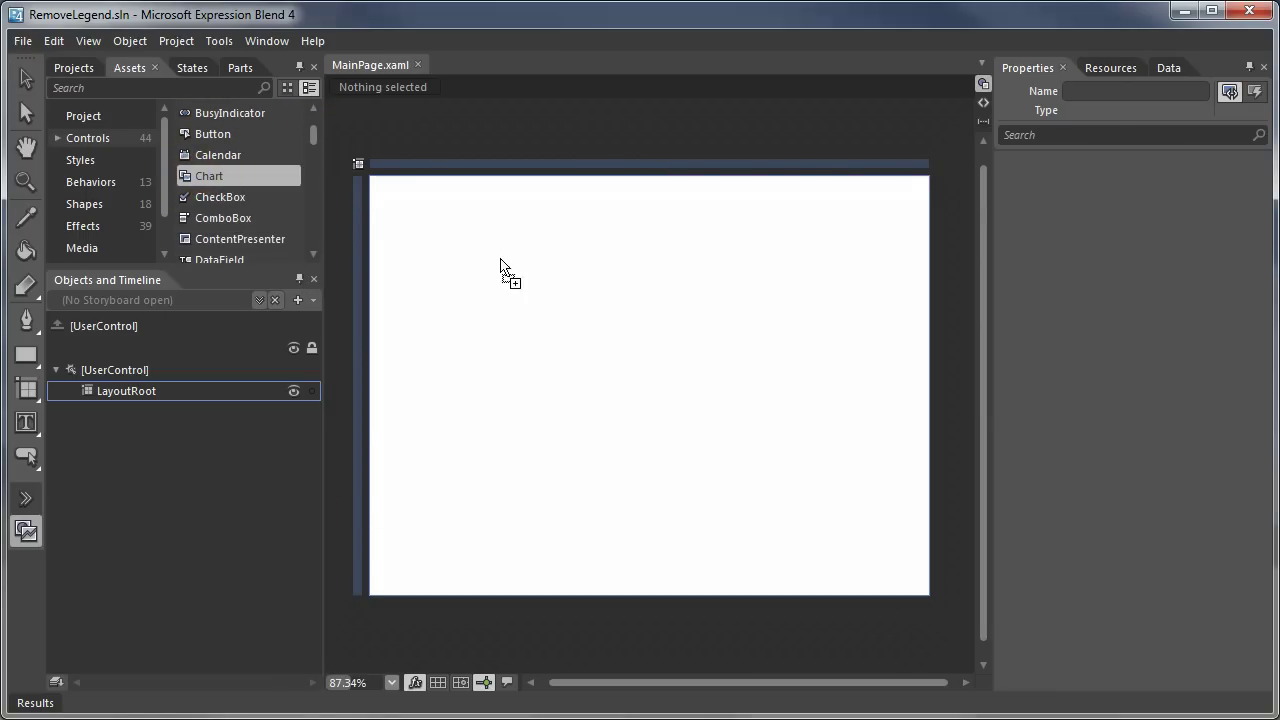
pyautogui.click(533, 275)
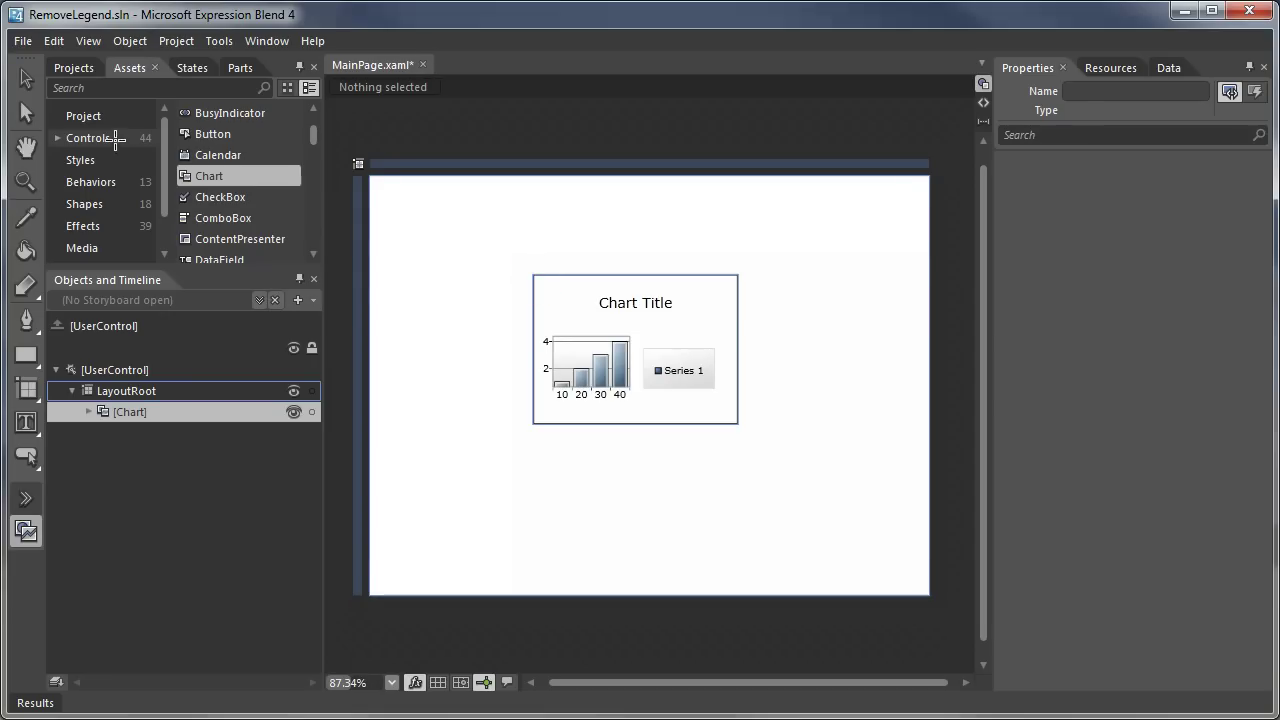
pyautogui.click(26, 78)
pyautogui.moveTo(737, 428); pyautogui.dragTo(755, 460)
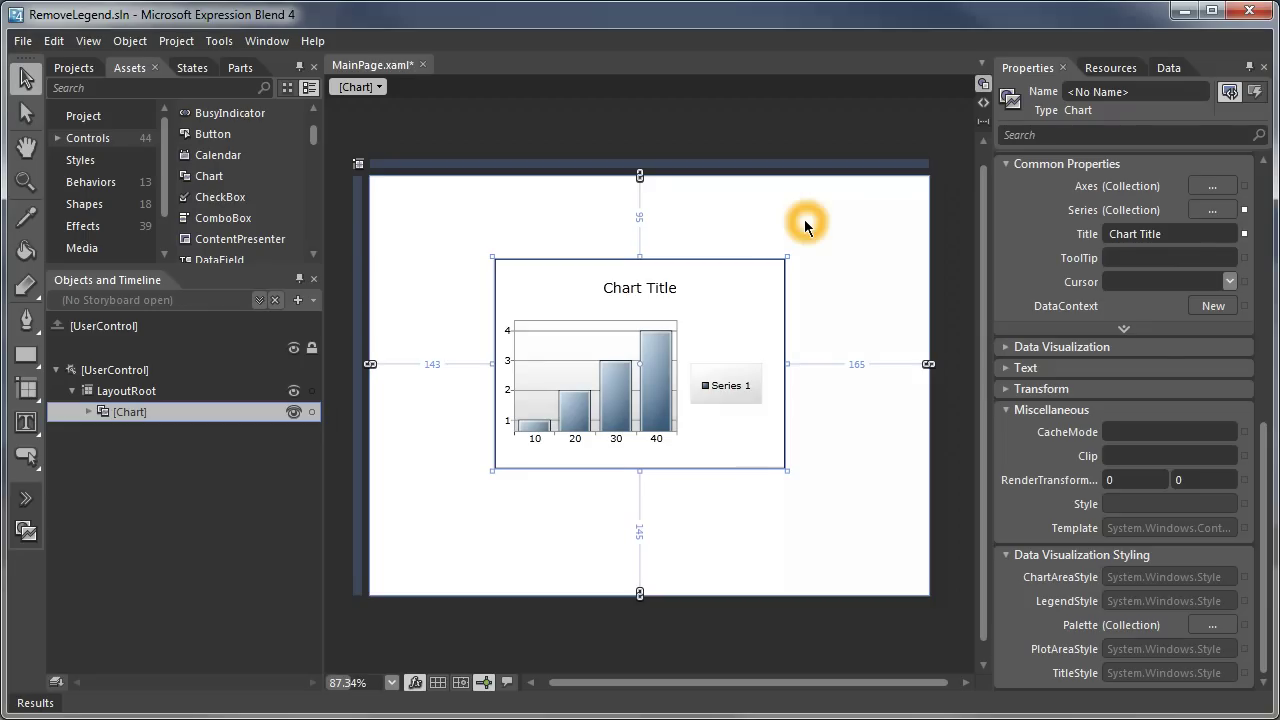
pyautogui.click(981, 104)
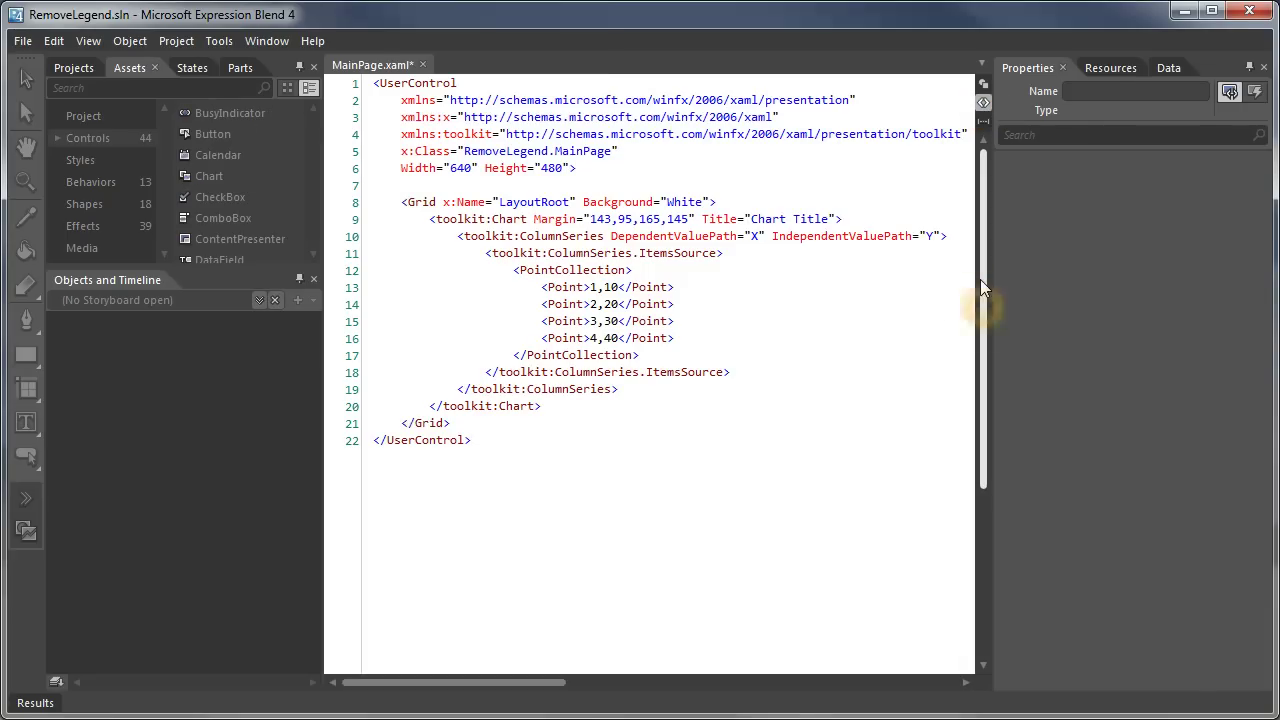
pyautogui.doubleClick(494, 220)
pyautogui.doubleClick(538, 236)
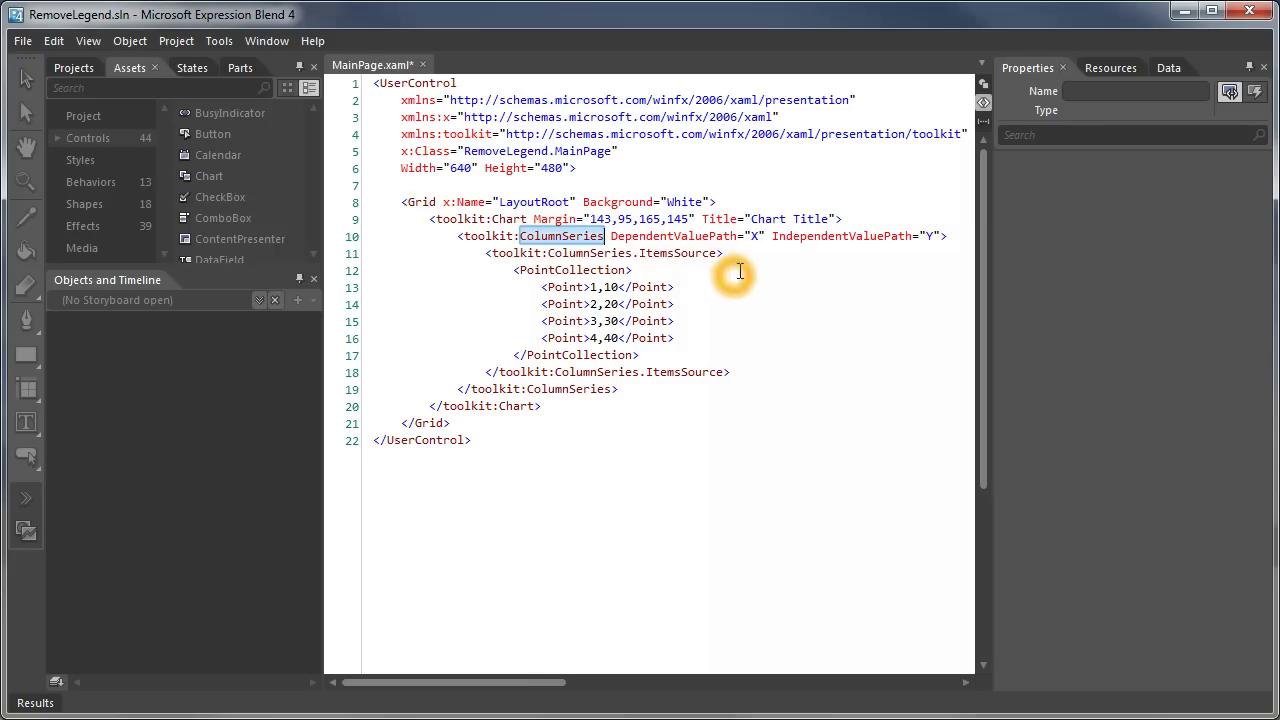
pyautogui.moveTo(506, 271); pyautogui.dragTo(694, 351)
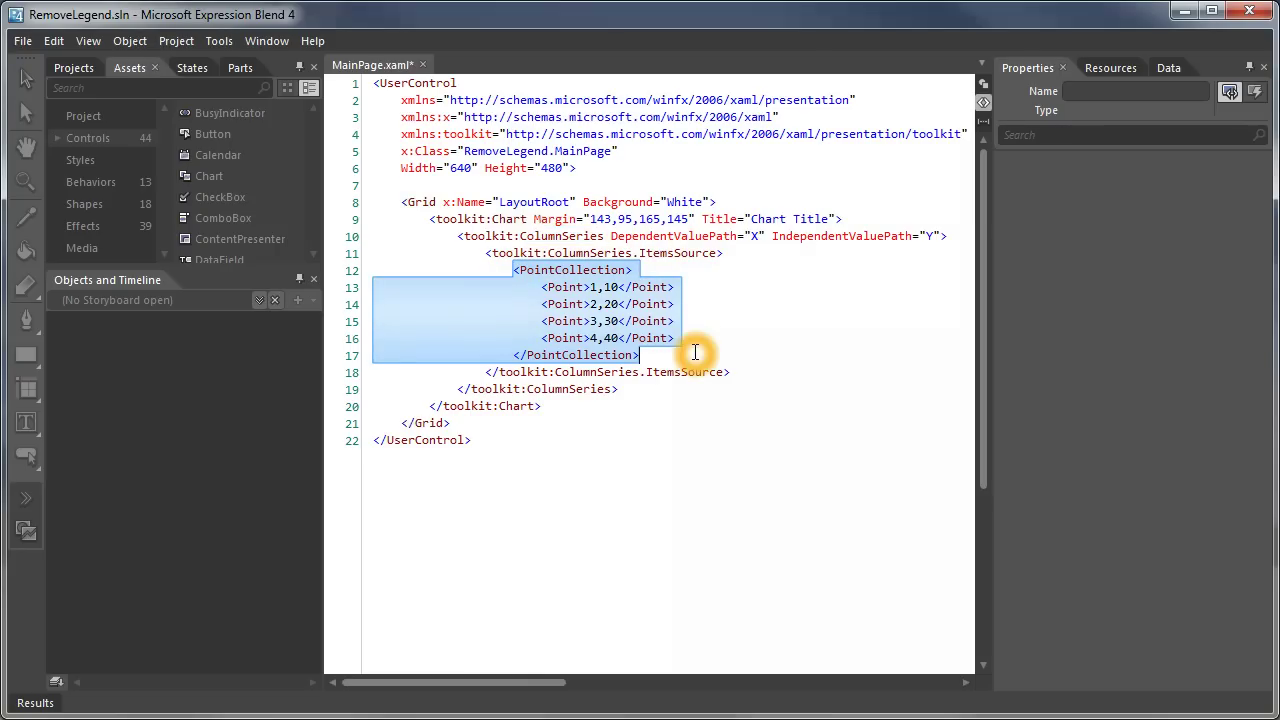
pyautogui.click(983, 84)
# Nudge the chart slightly left and start a New Sample Data source from the Data panel.
pyautogui.moveTo(748, 294); pyautogui.dragTo(714, 296)
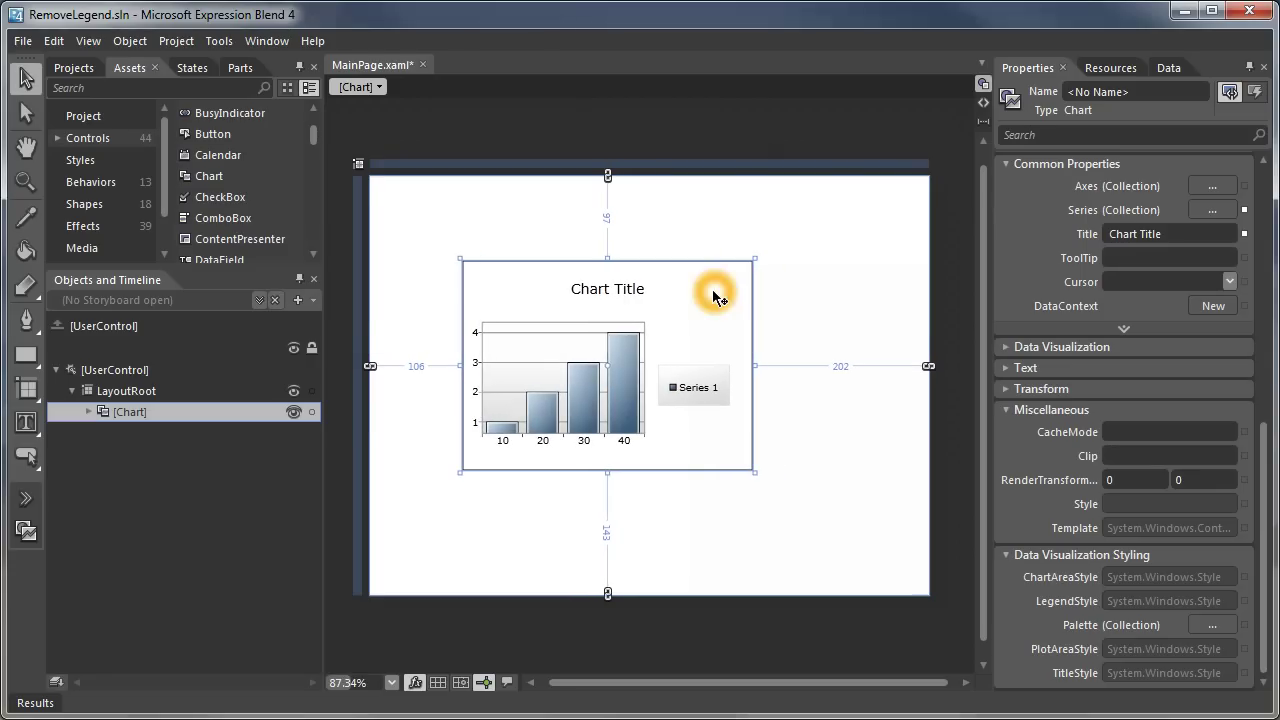
pyautogui.click(1166, 68)
pyautogui.click(1251, 88)
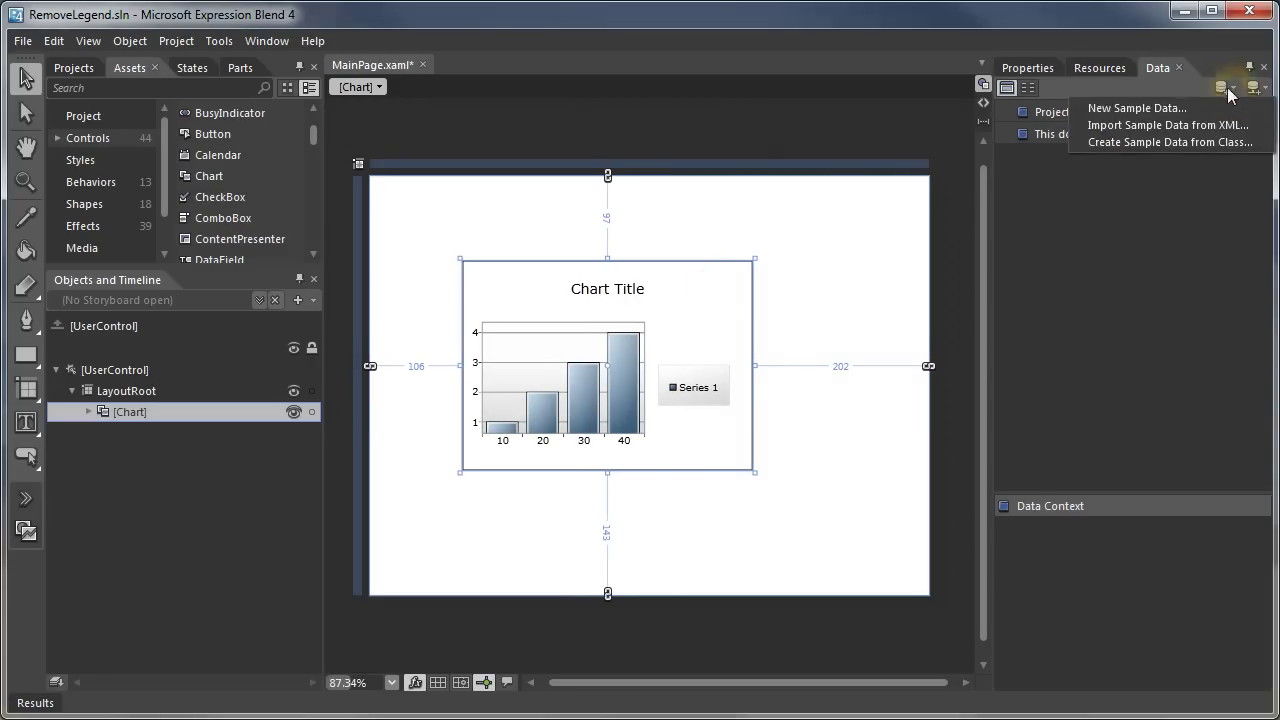
pyautogui.click(1184, 108)
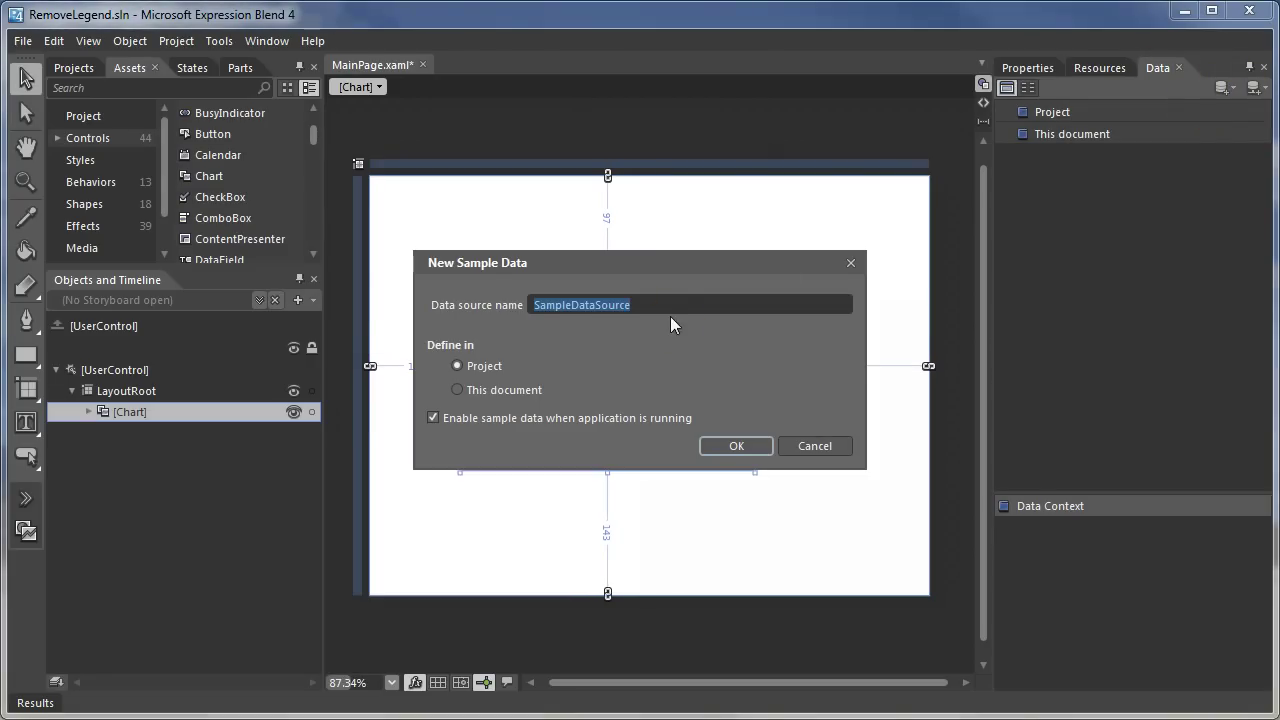
# Type 'Chart' at the start of the default data source name, then select it for replacement.
pyautogui.press('Home')
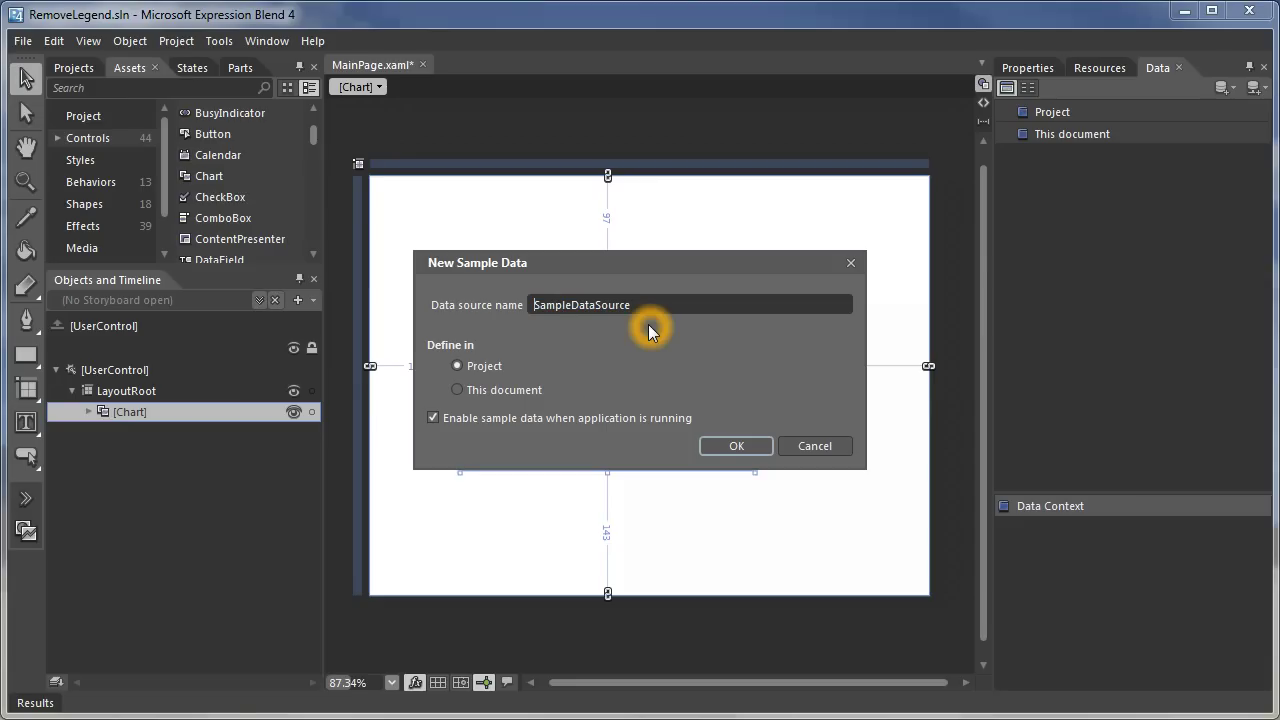
pyautogui.write('Ch')
pyautogui.press('BackSpace')
pyautogui.write('hart')
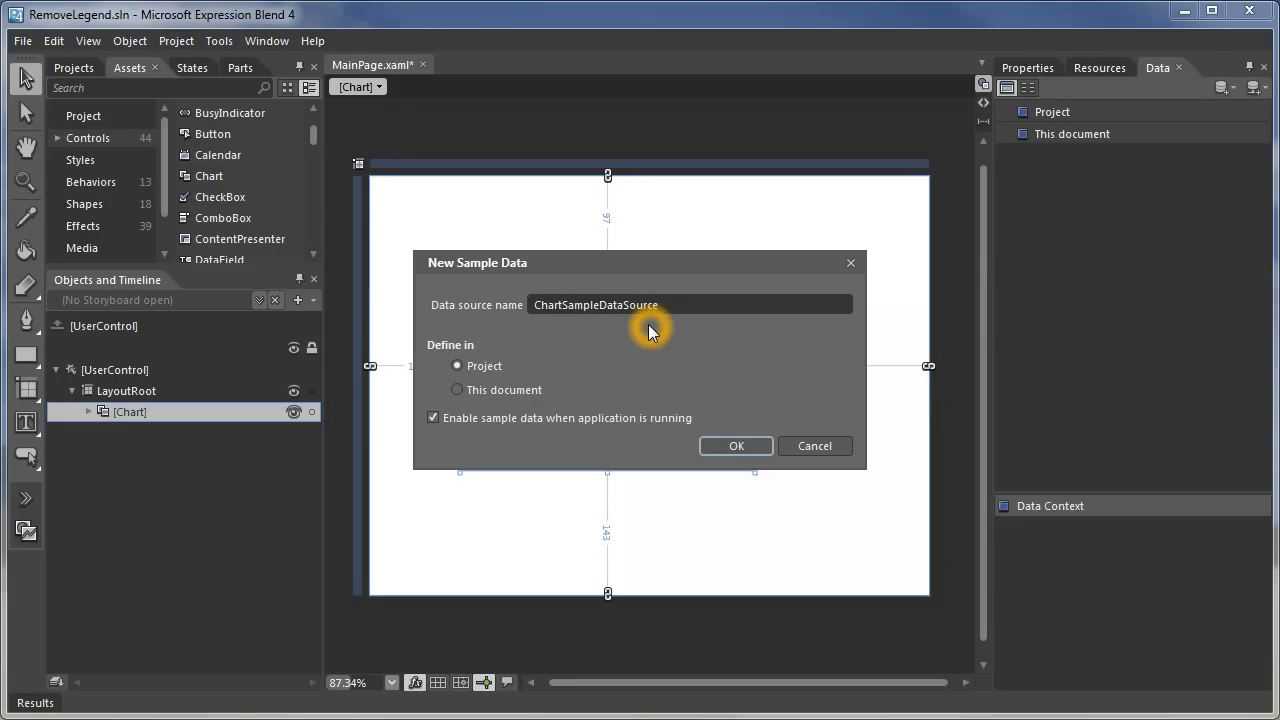
pyautogui.hotkey('shift', 'Home')
# Name the source SalesSampleDataSource and rename its Property1 to ItemName.
pyautogui.write('Sales')
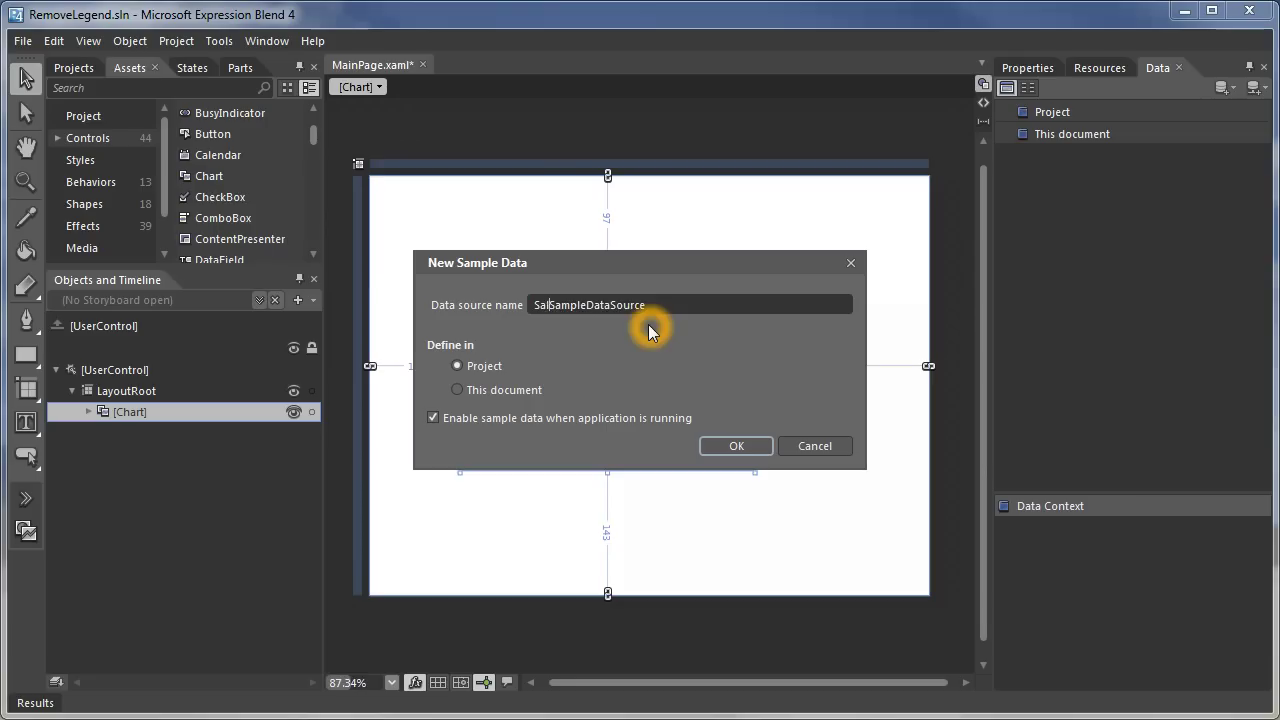
pyautogui.click(720, 447)
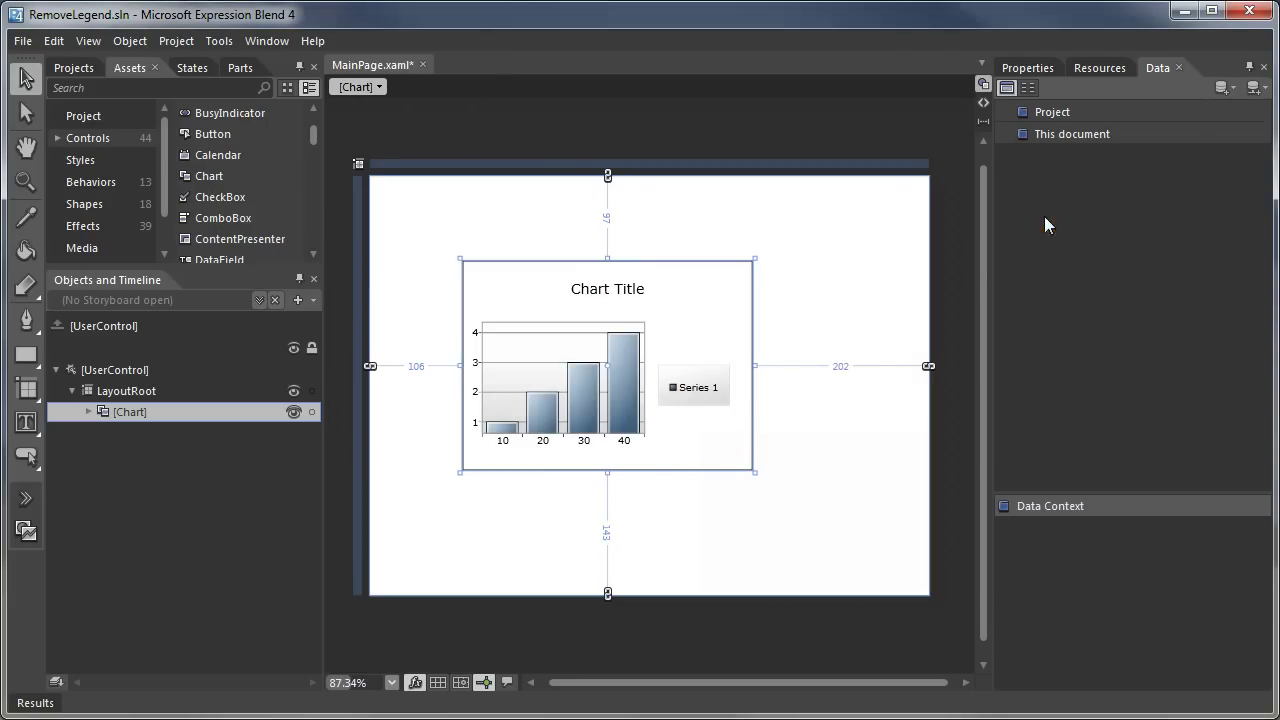
pyautogui.doubleClick(1126, 200)
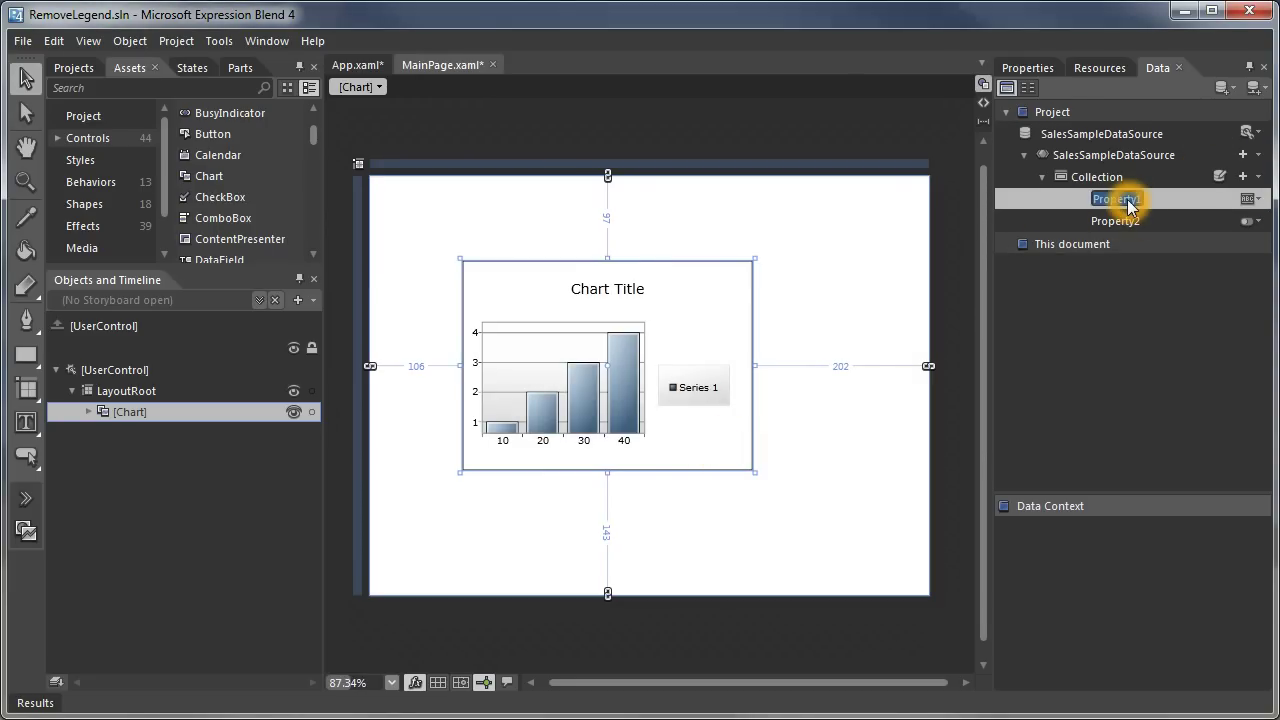
pyautogui.press('BackSpace')
pyautogui.write('ItemName')
pyautogui.press('Return')
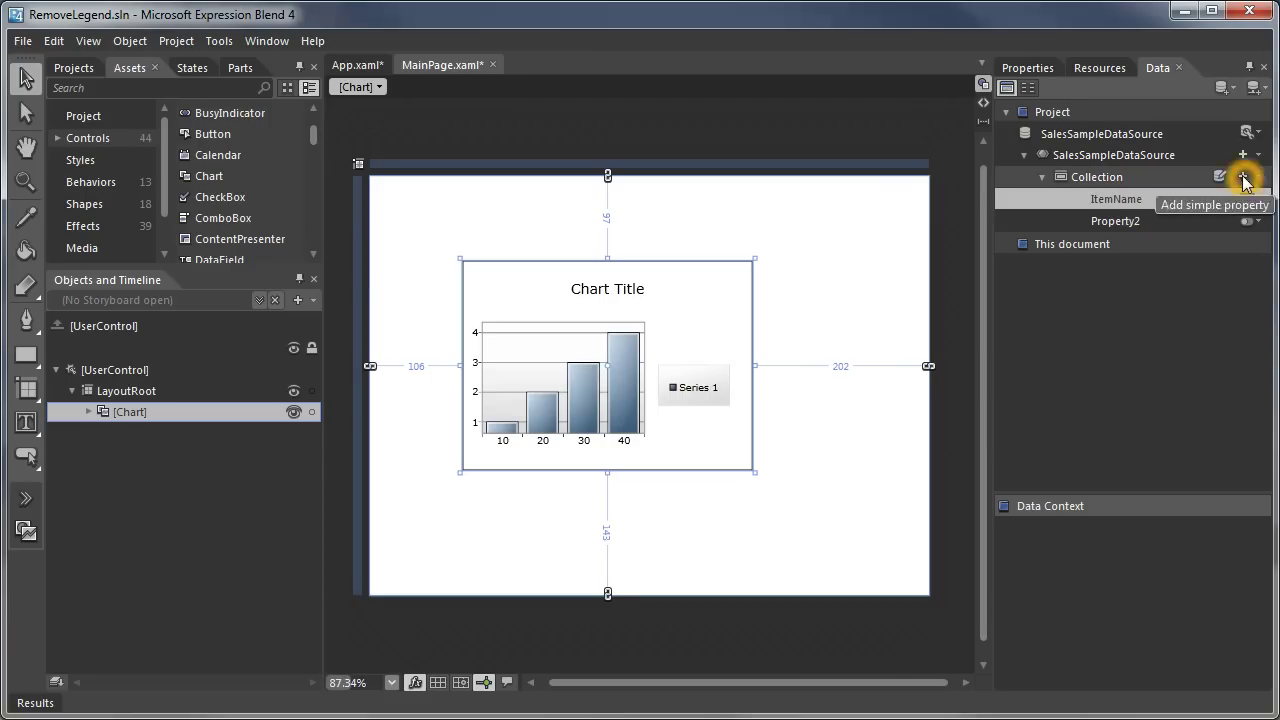
# Add two simple properties to the collection named Quantity and Price.
pyautogui.click(1244, 176)
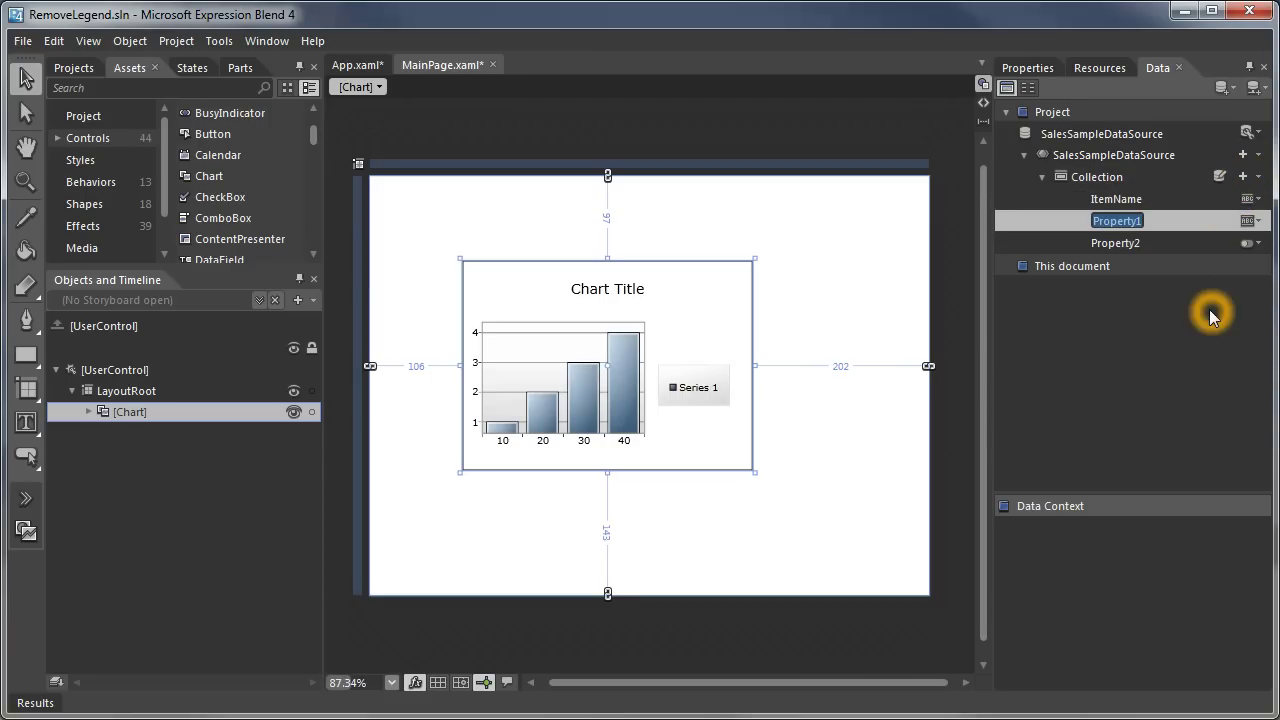
pyautogui.write('Quantity')
pyautogui.press('Return')
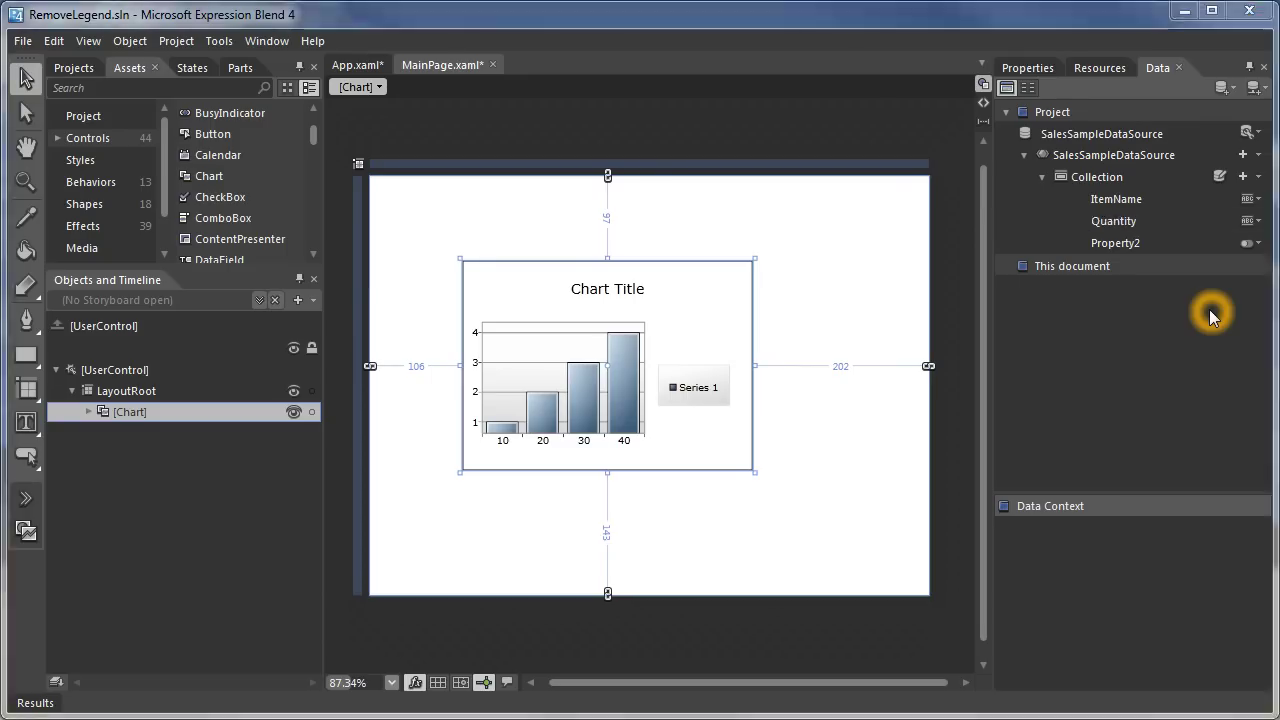
pyautogui.click(1244, 176)
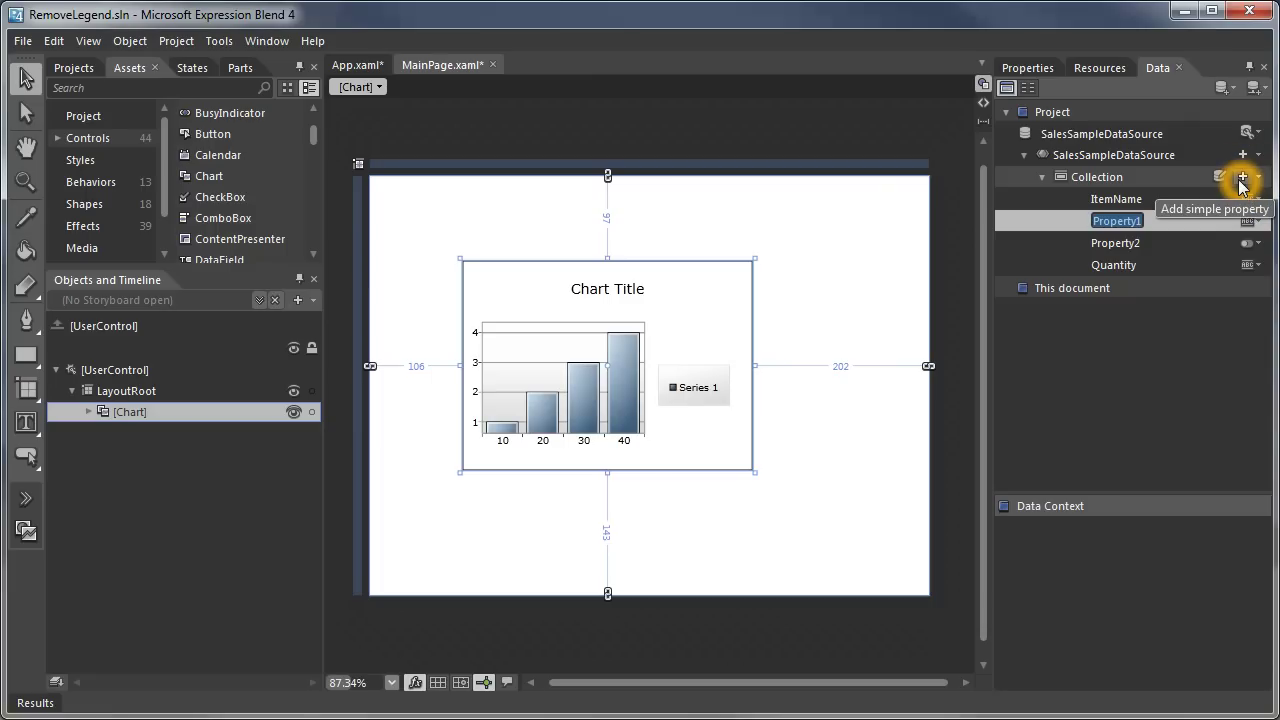
pyautogui.write('Price')
pyautogui.press('Return')
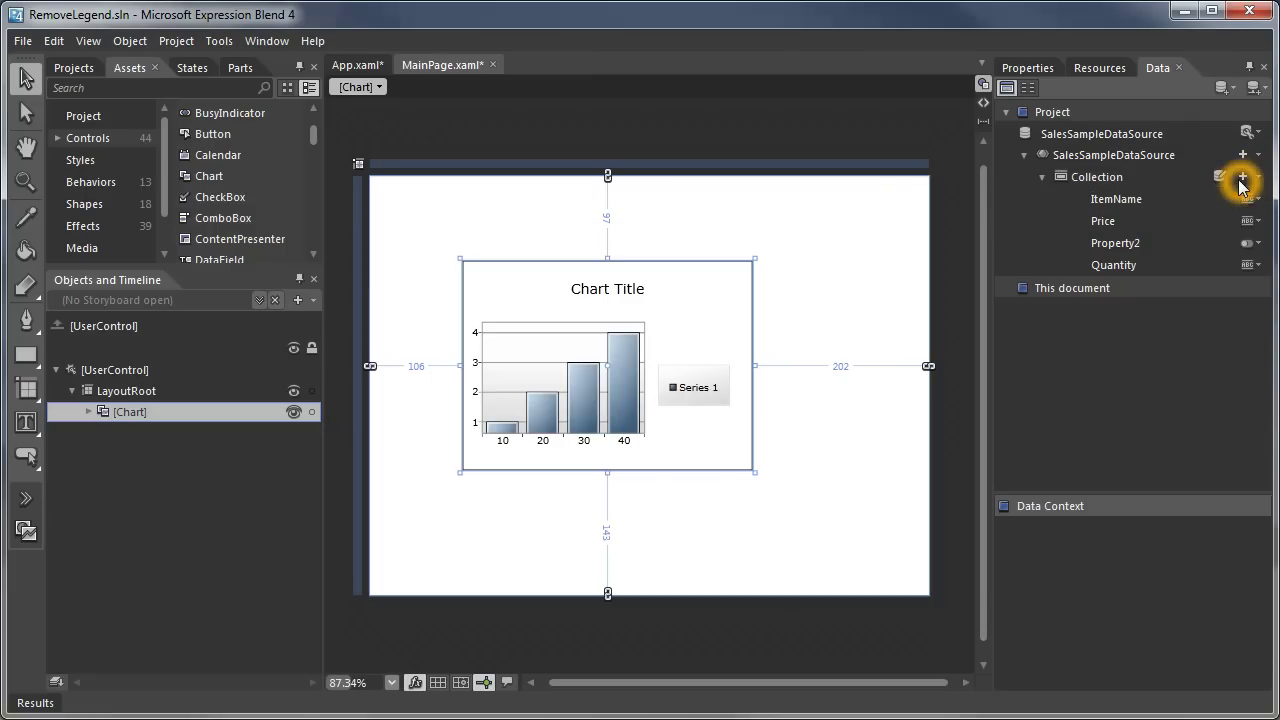
# In Edit Sample Values, give ItemName single-word sample values.
pyautogui.click(1220, 176)
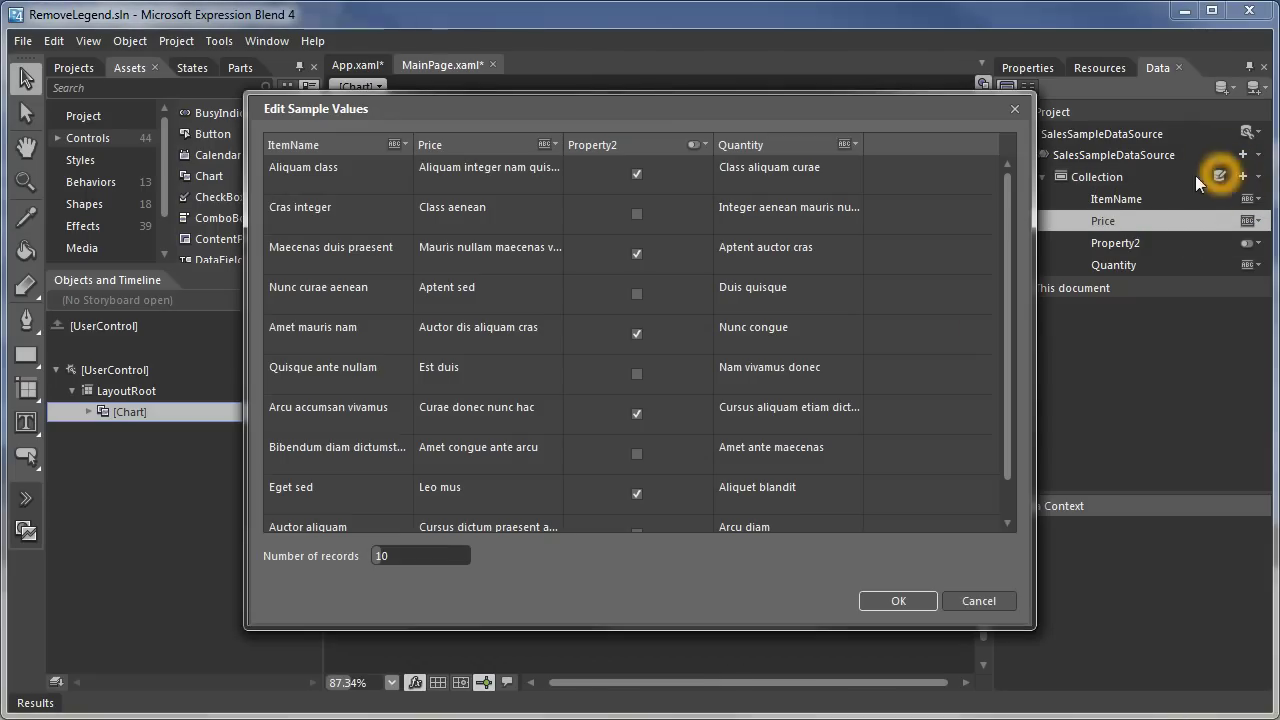
pyautogui.click(401, 141)
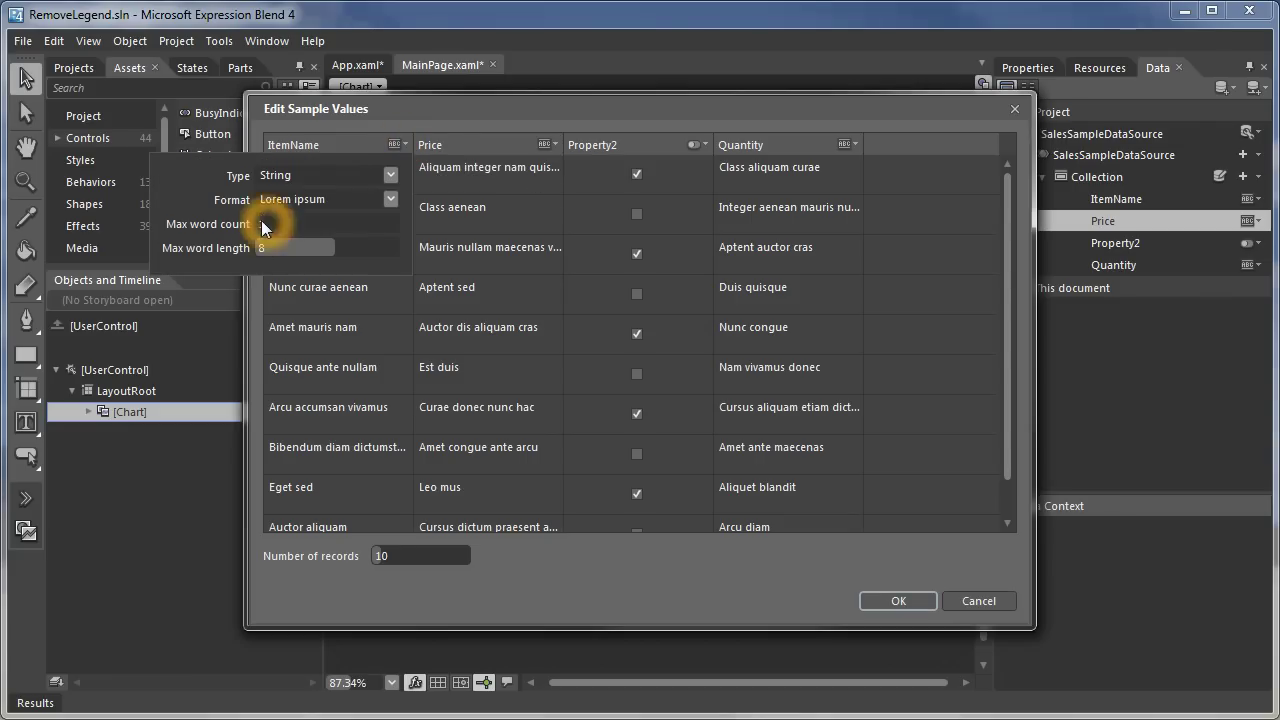
pyautogui.click(341, 111)
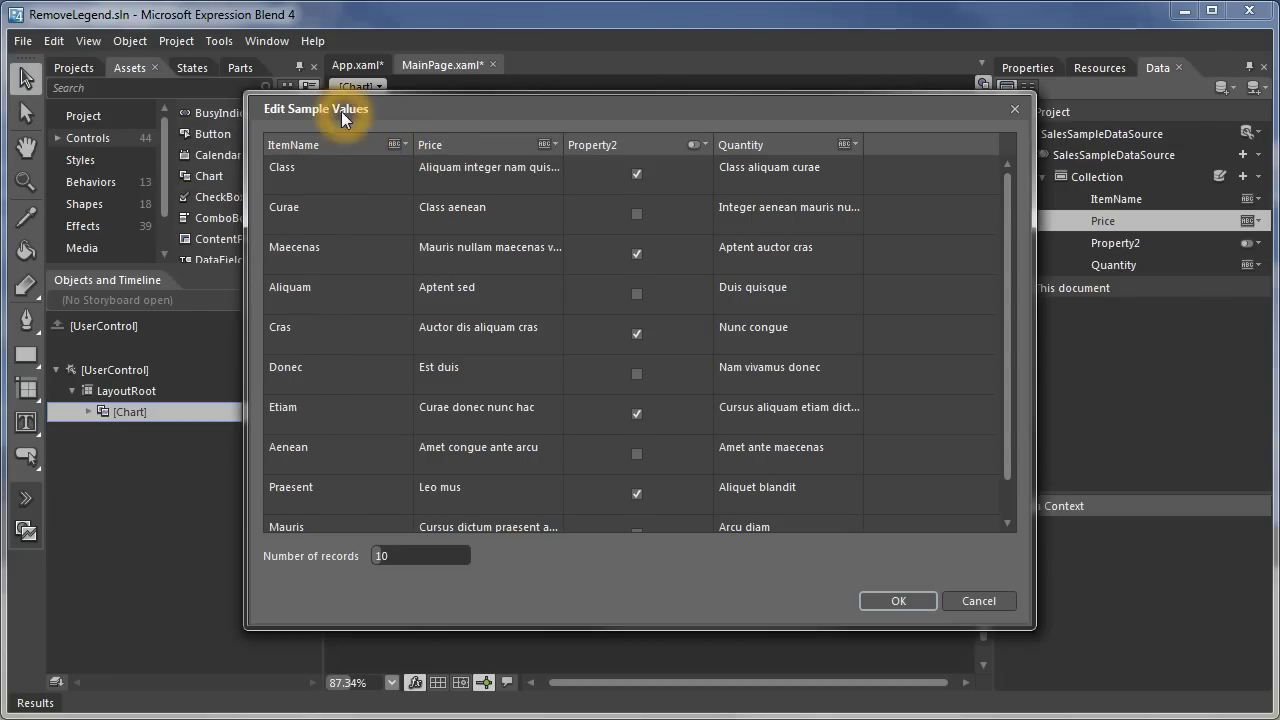
# Set the Price column's format to Price.
pyautogui.click(544, 145)
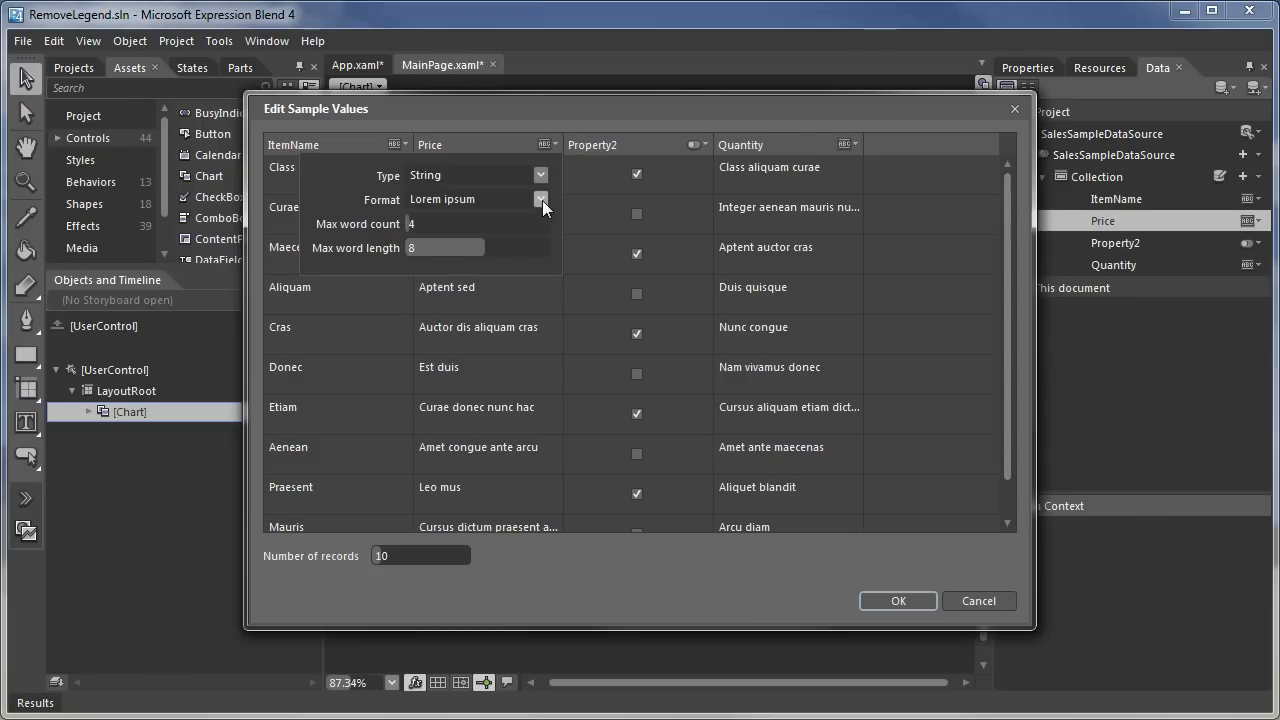
pyautogui.click(540, 177)
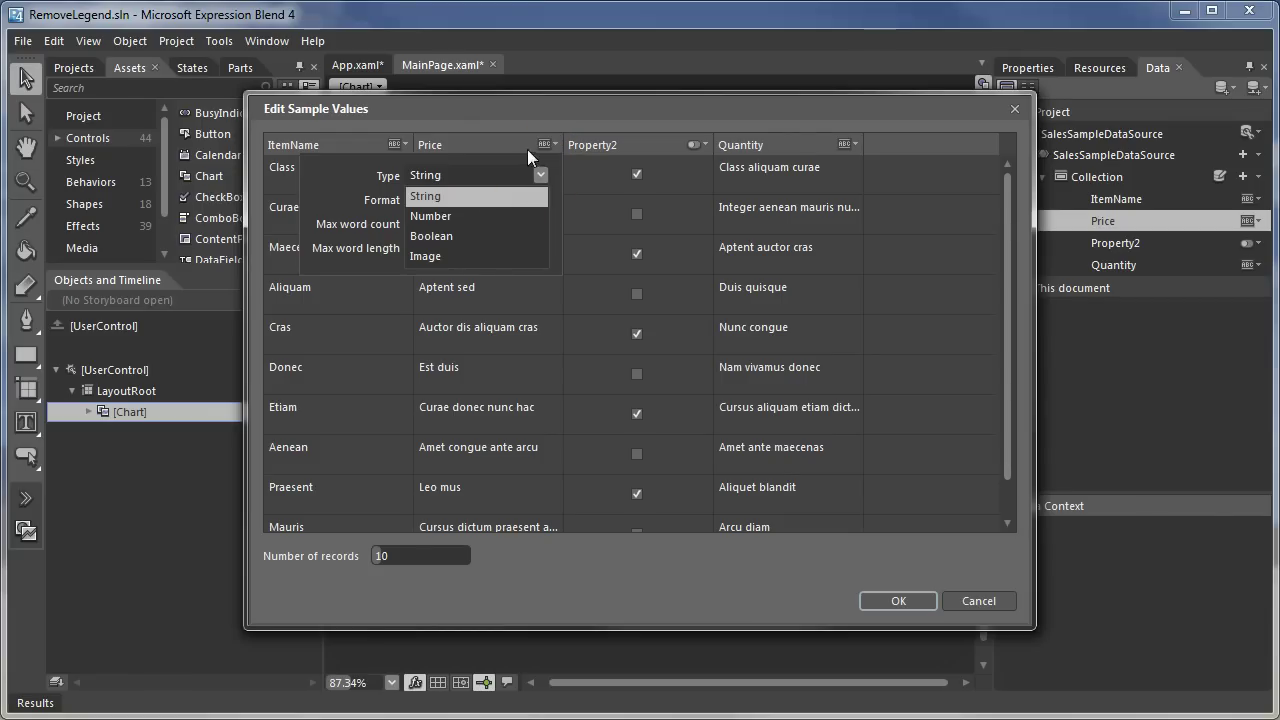
pyautogui.click(531, 173)
pyautogui.click(543, 198)
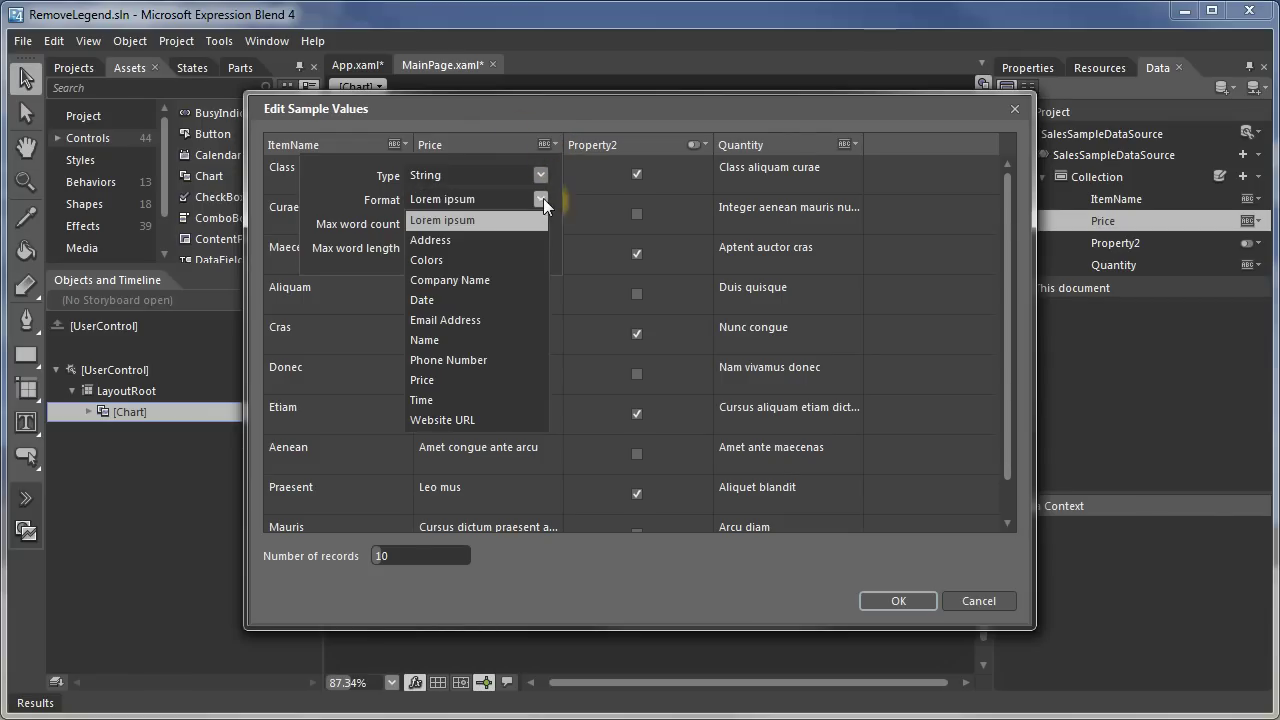
pyautogui.click(440, 380)
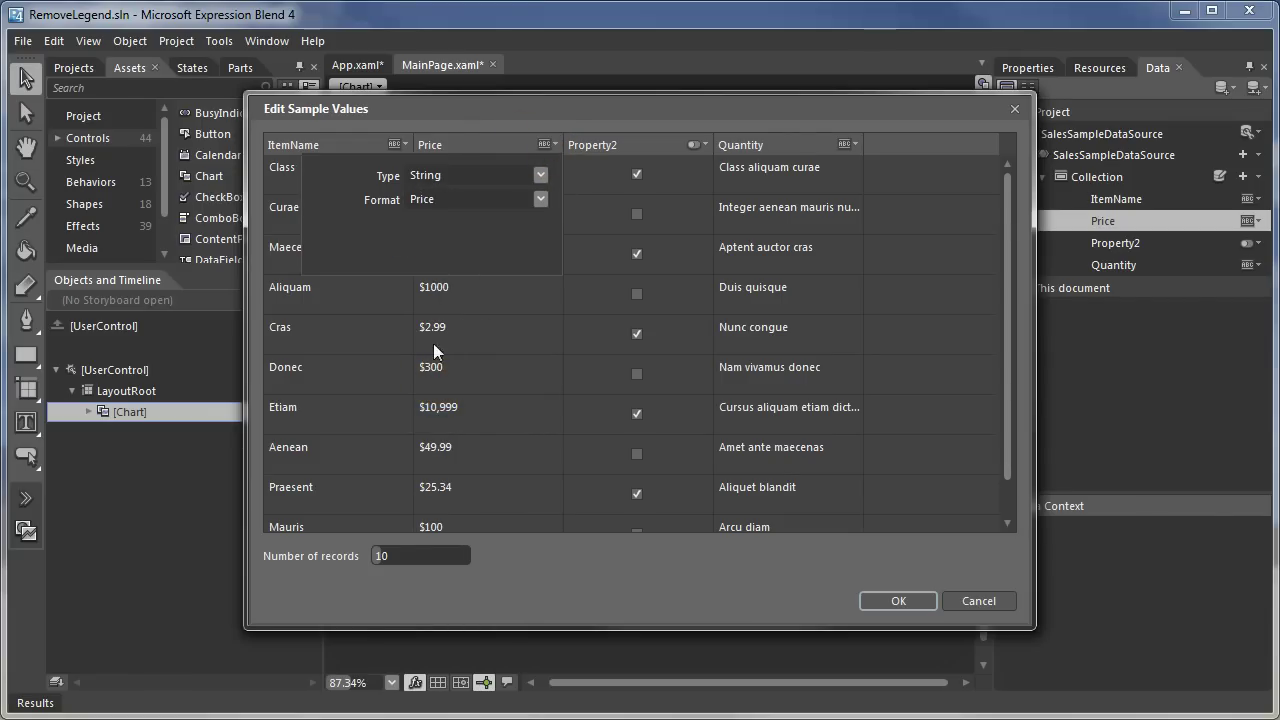
pyautogui.click(467, 118)
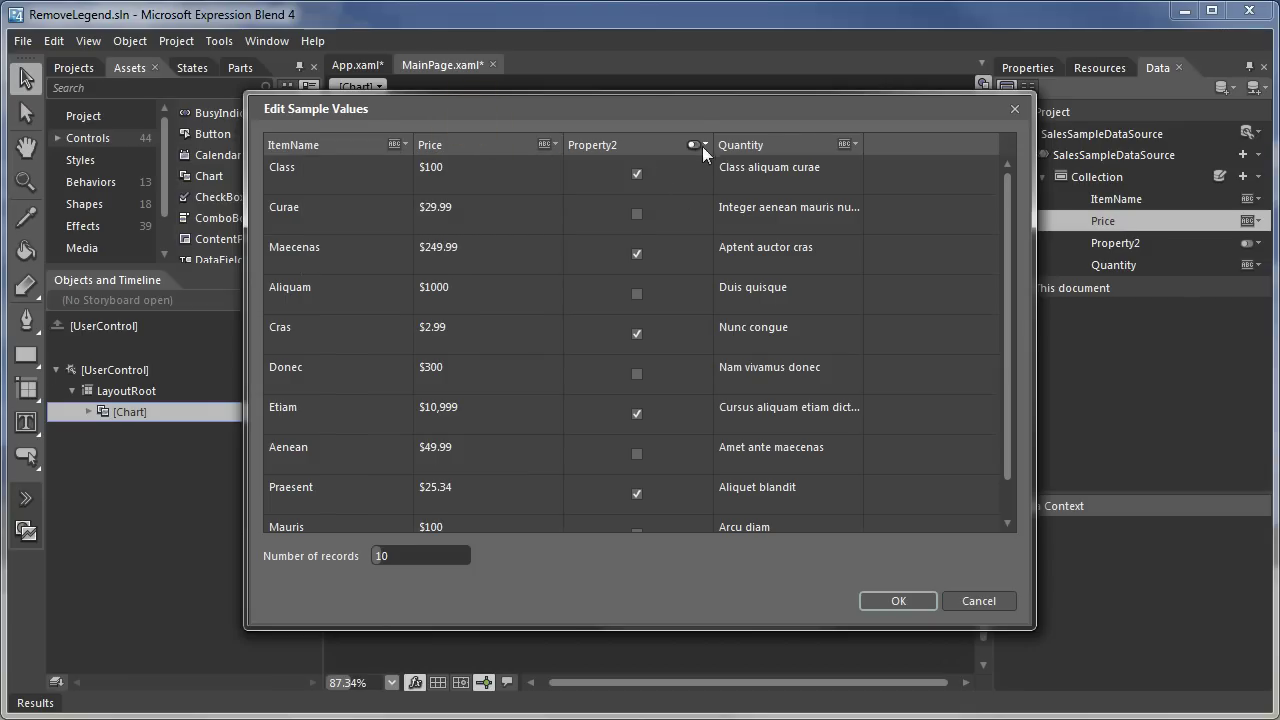
# Make Quantity a Number column and accept the edited sample values.
pyautogui.click(847, 144)
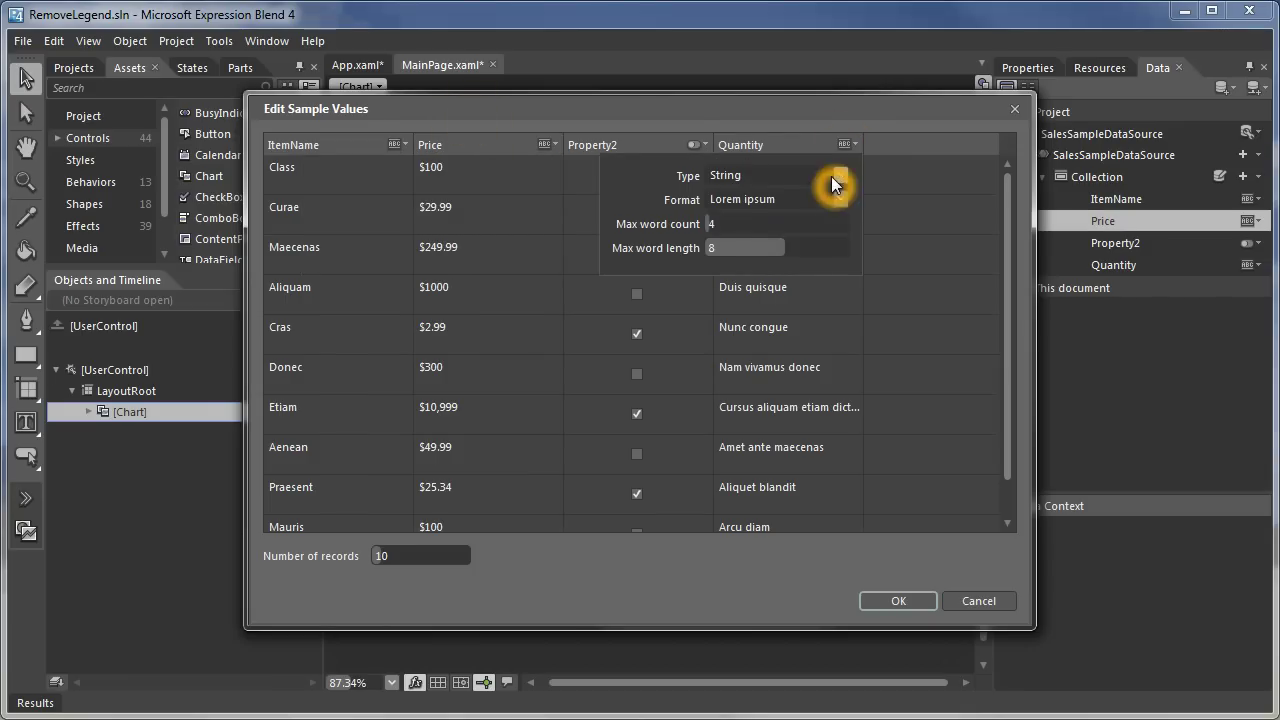
pyautogui.click(831, 176)
pyautogui.click(768, 212)
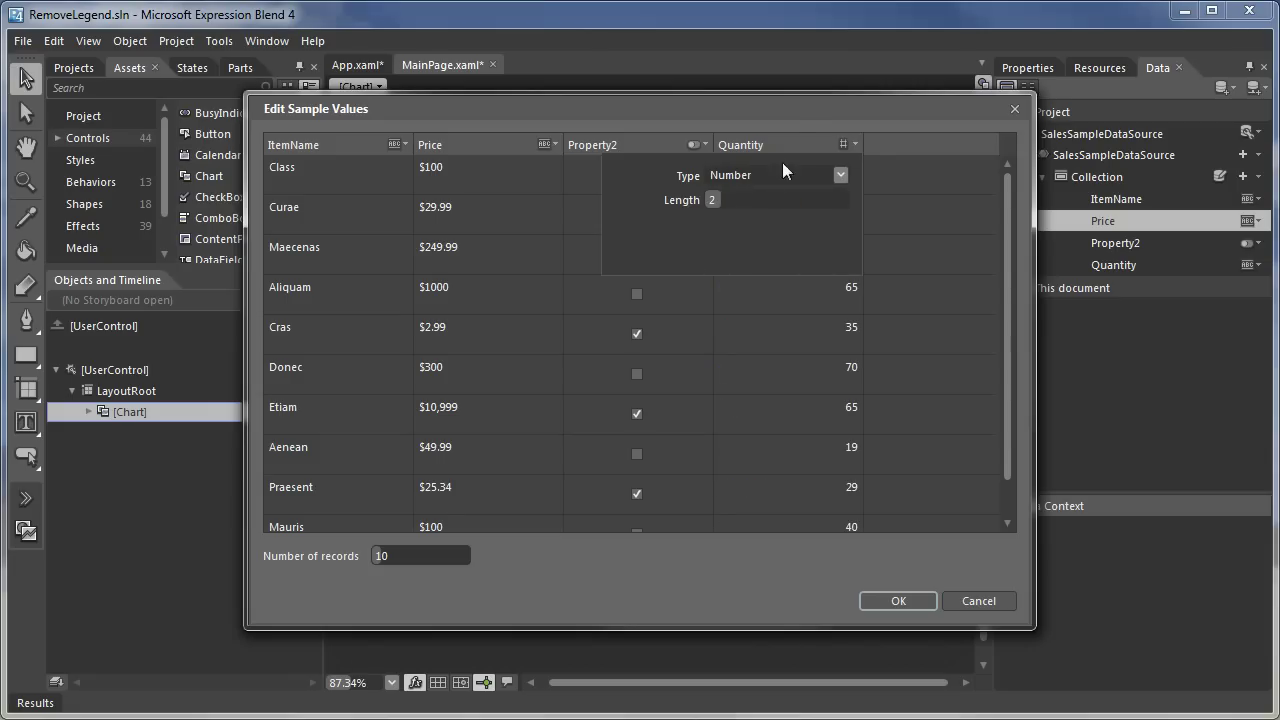
pyautogui.click(789, 128)
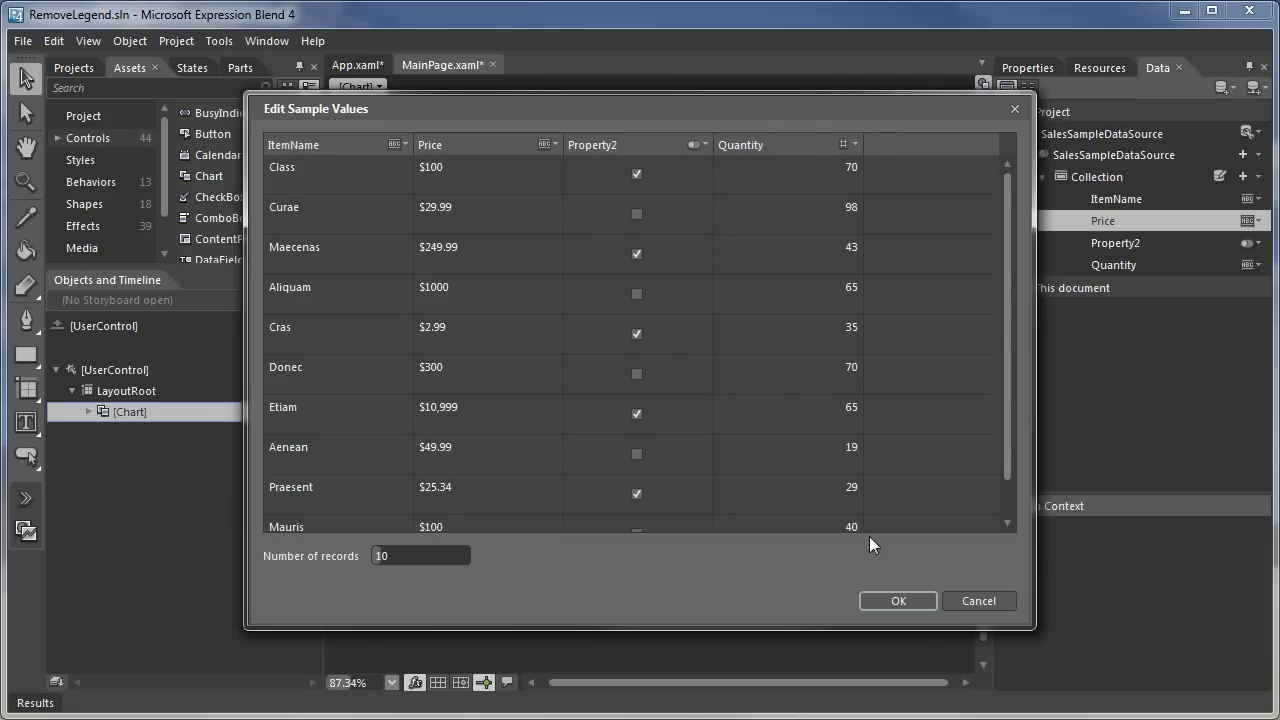
pyautogui.click(900, 600)
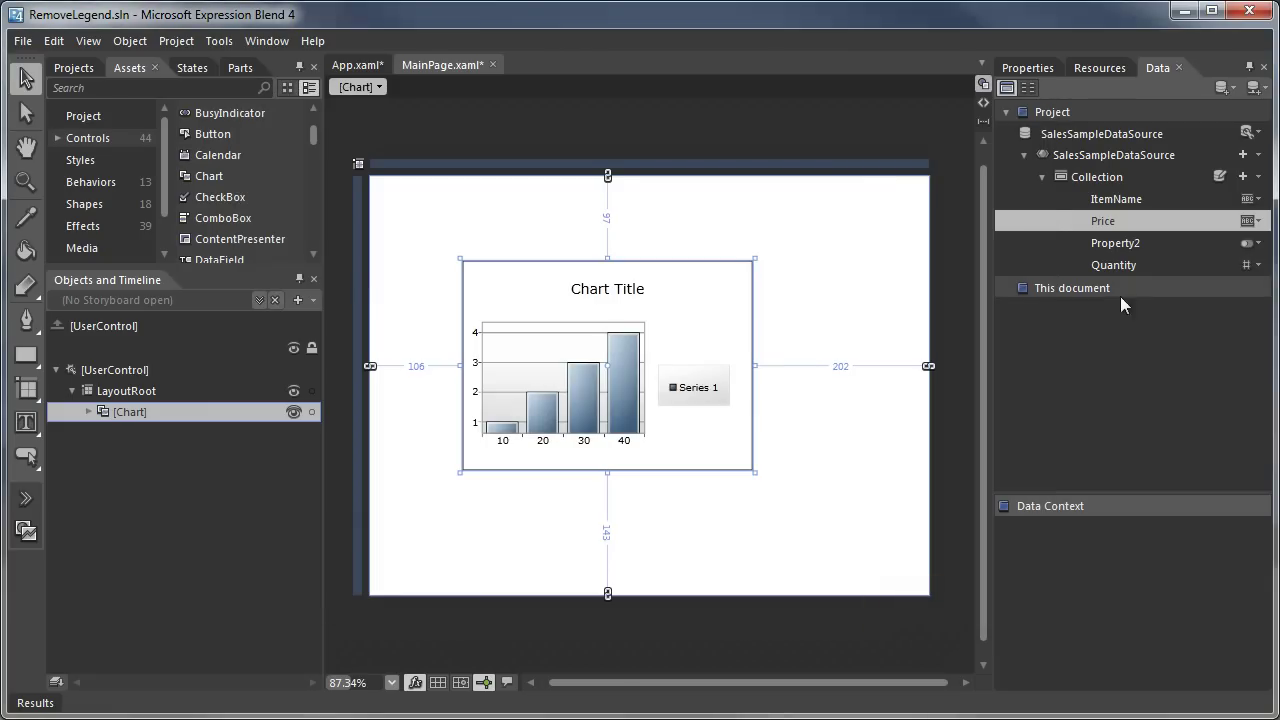
# Add a Supply property to the collection and set its type to Number.
pyautogui.click(1244, 178)
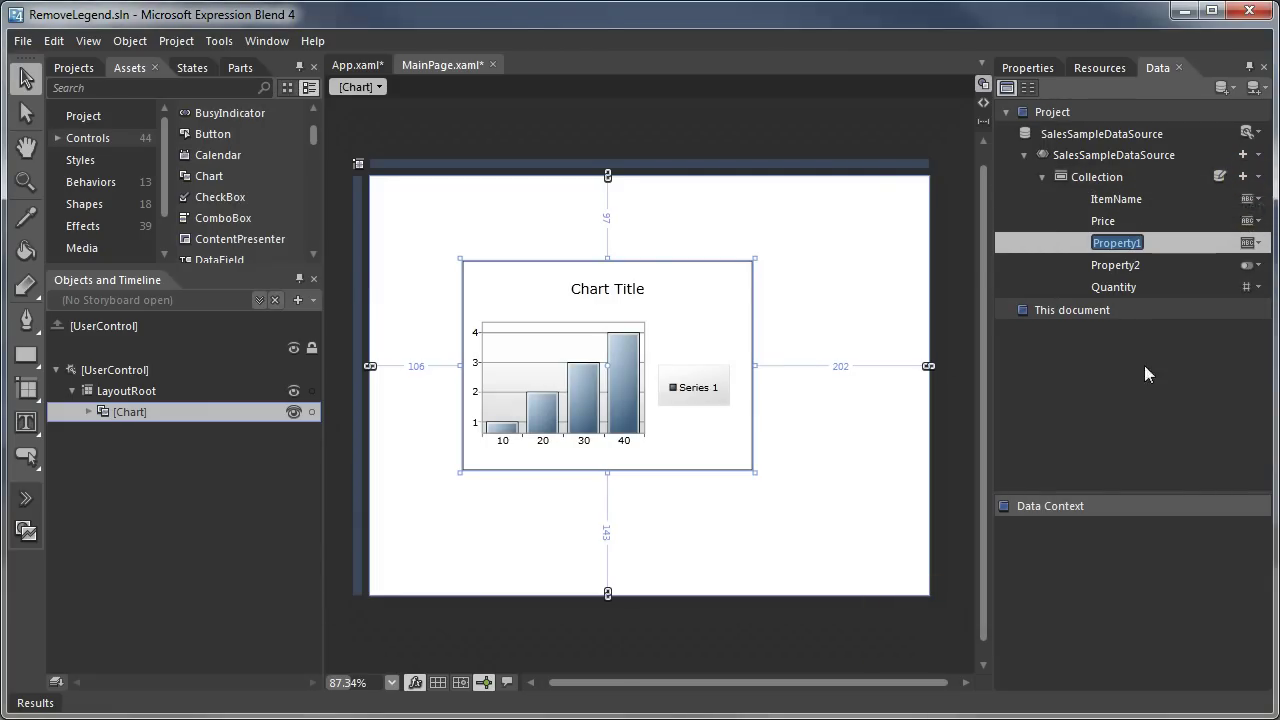
pyautogui.write('Supply')
pyautogui.press('Return')
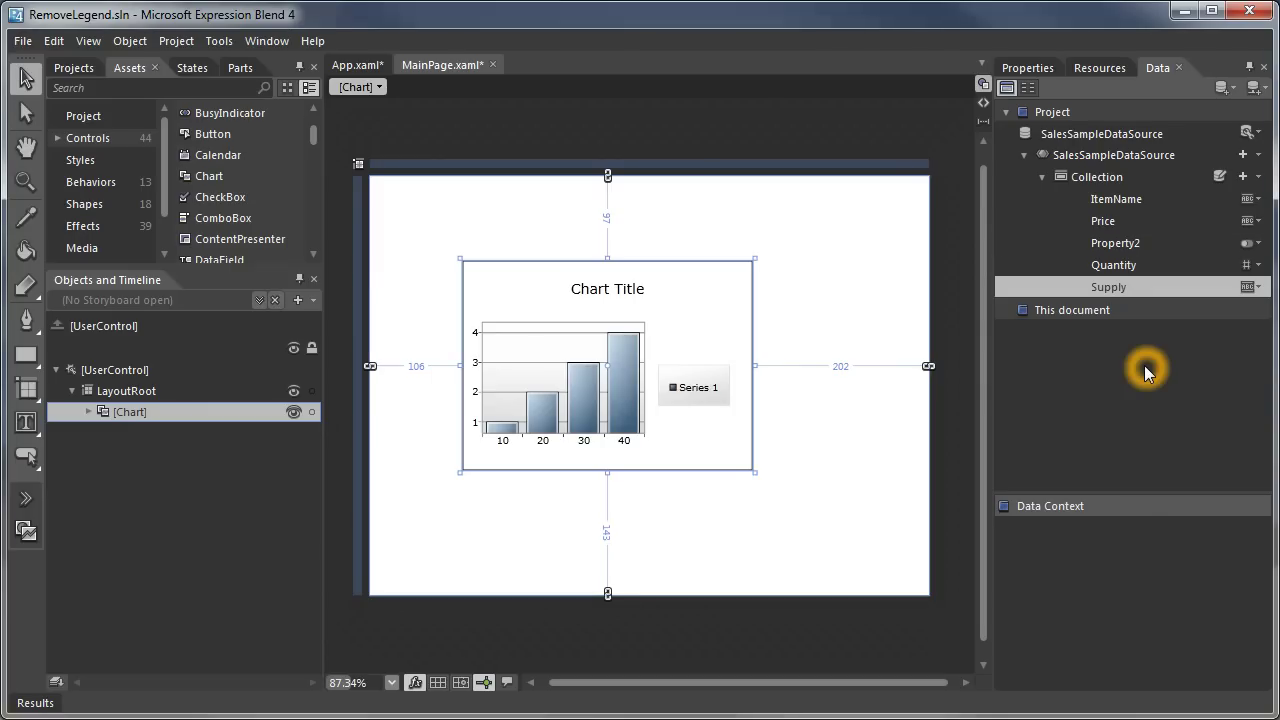
pyautogui.click(1248, 287)
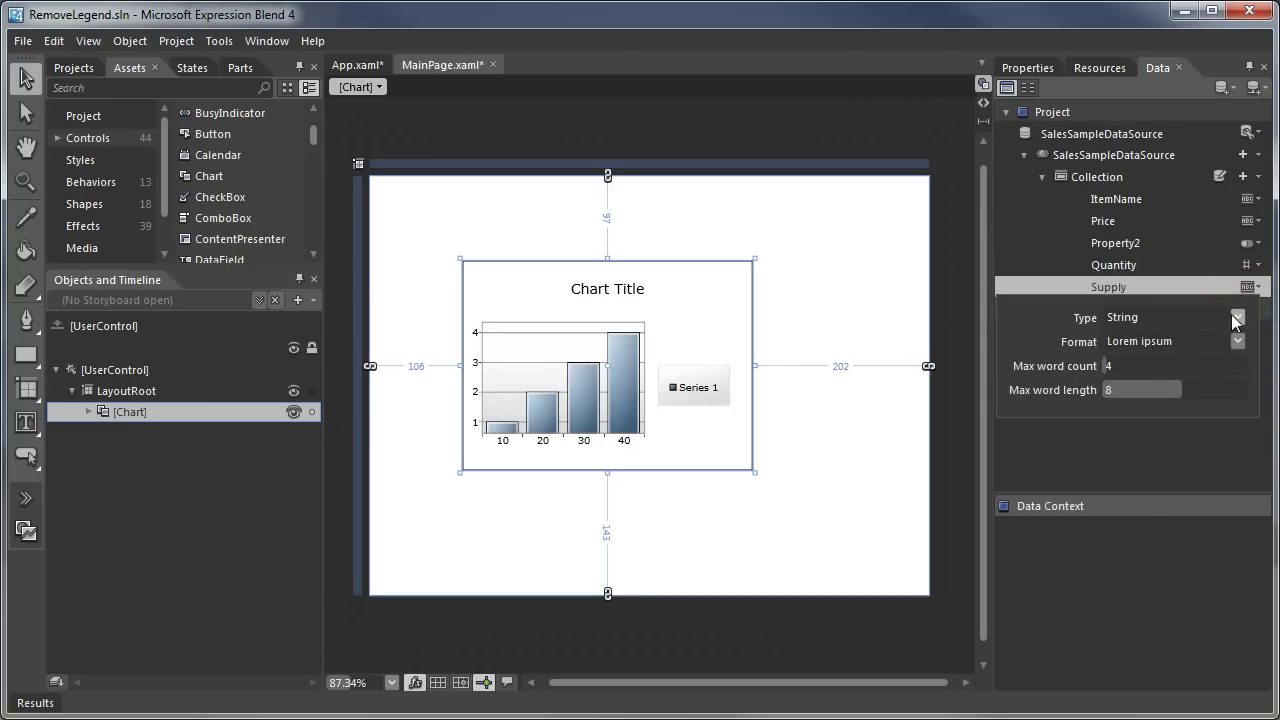
pyautogui.click(1237, 317)
pyautogui.click(1150, 357)
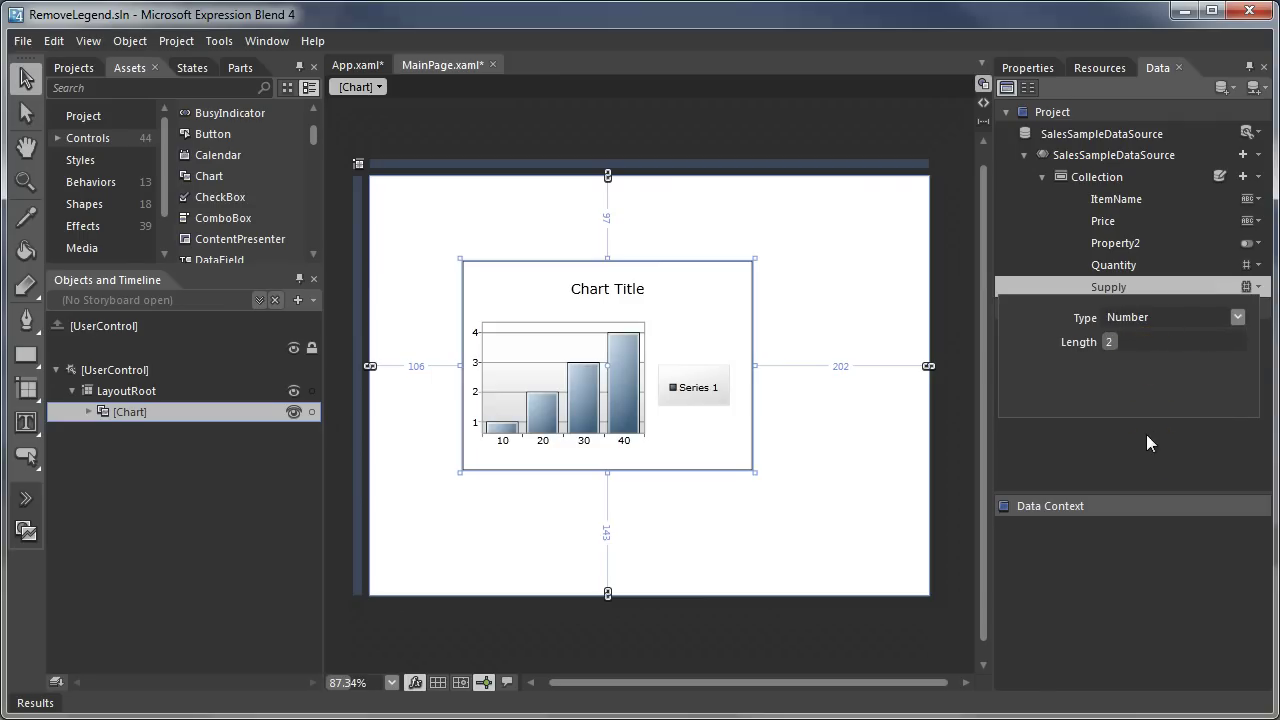
pyautogui.click(1137, 445)
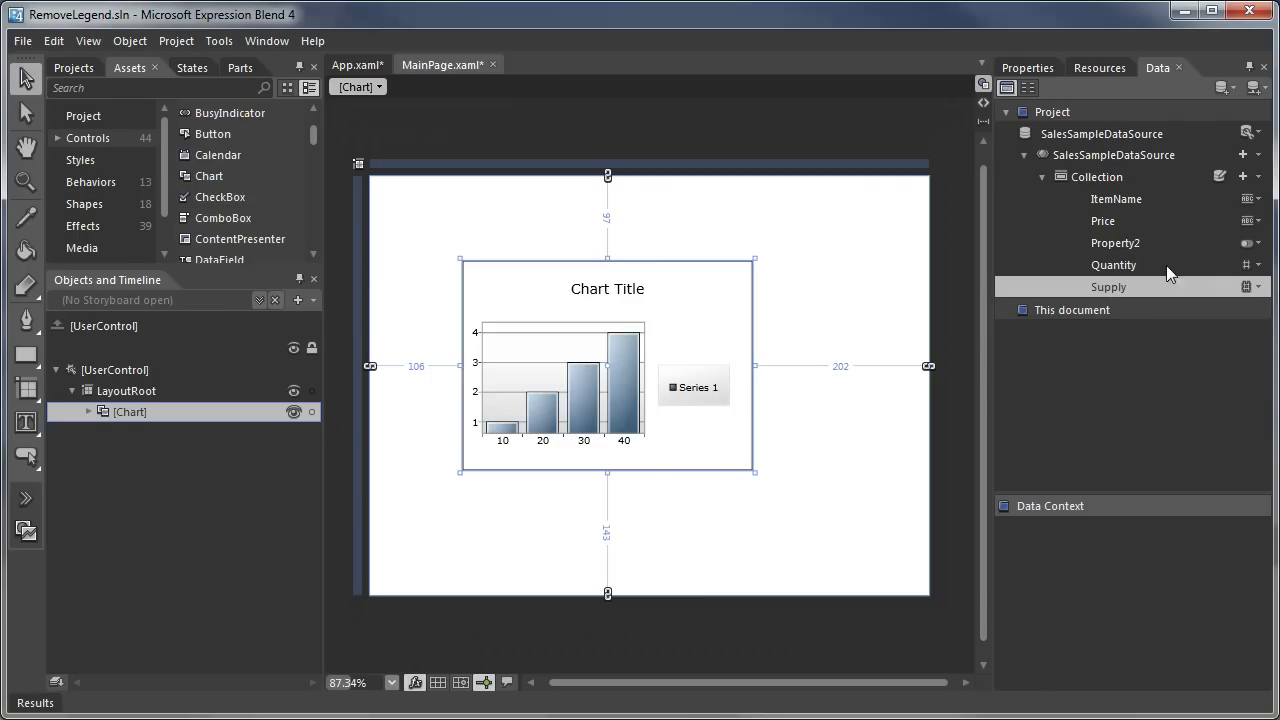
# Adjust the digit length of the number property's values.
pyautogui.click(1245, 265)
pyautogui.click(1118, 323)
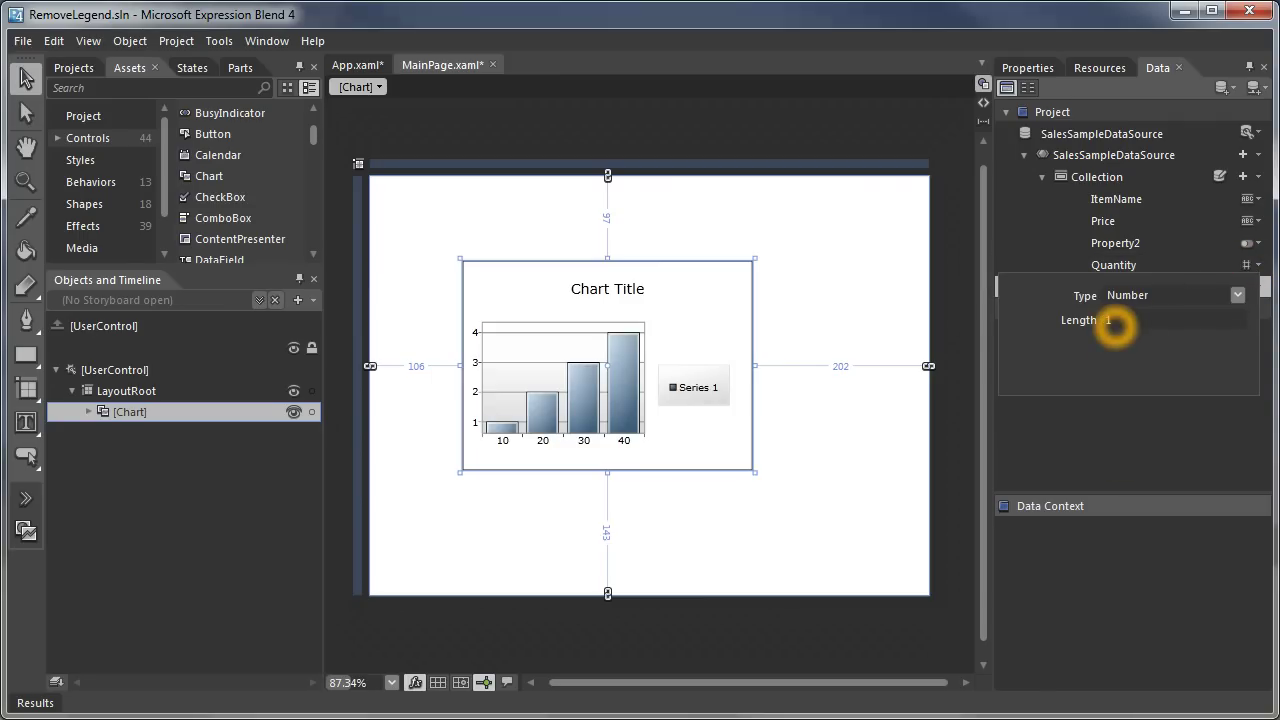
pyautogui.click(1128, 437)
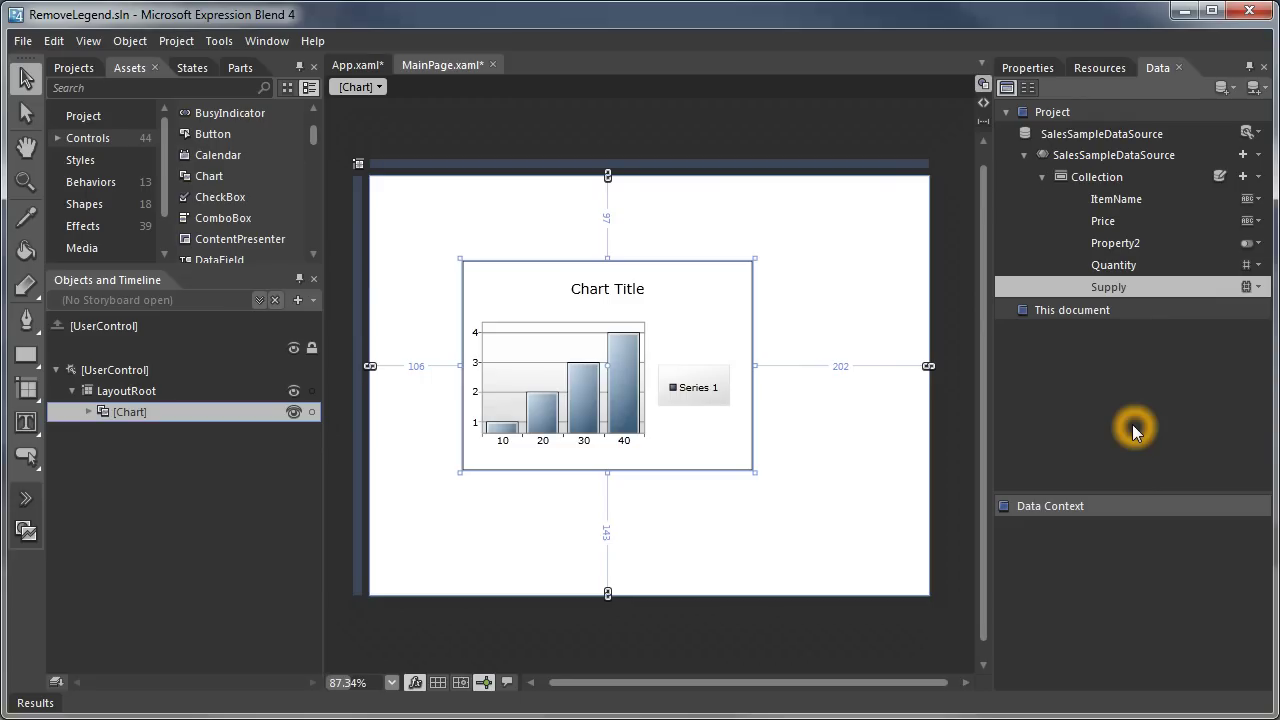
# Move the chart up-left, drag ItemName out as a ListBox beside it, and reselect the chart.
pyautogui.click(1071, 110)
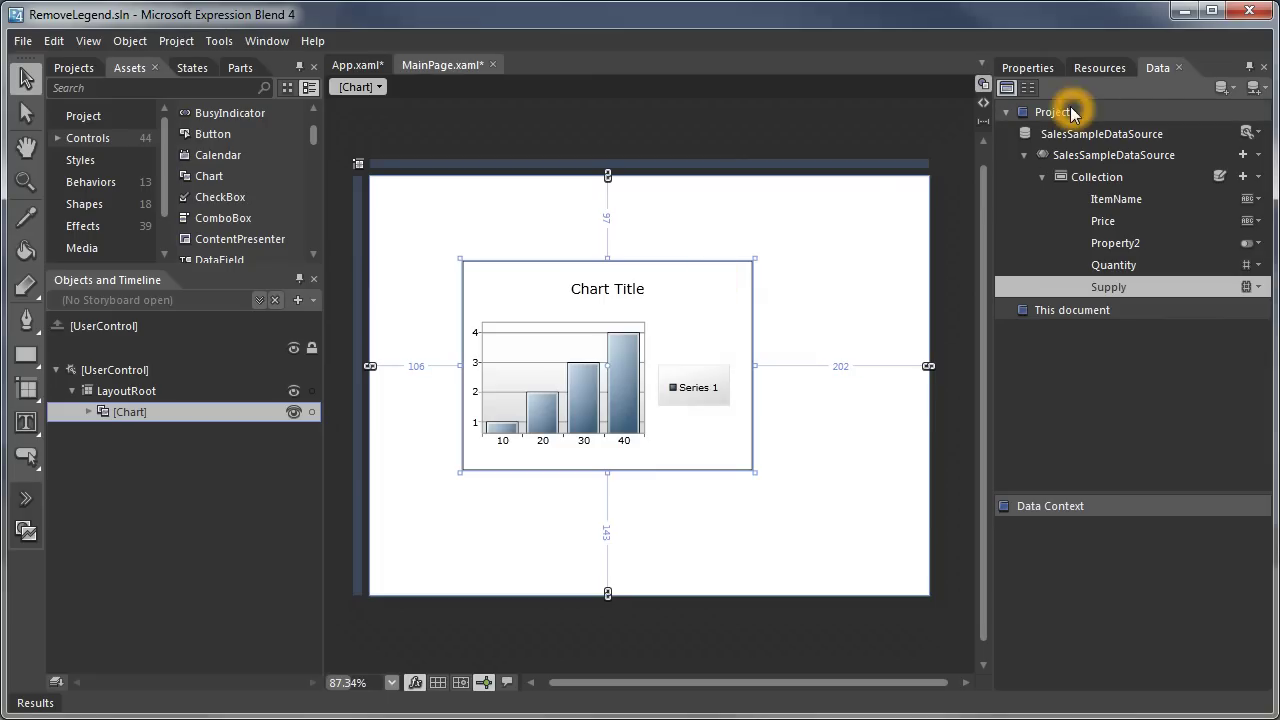
pyautogui.moveTo(710, 310); pyautogui.dragTo(653, 278)
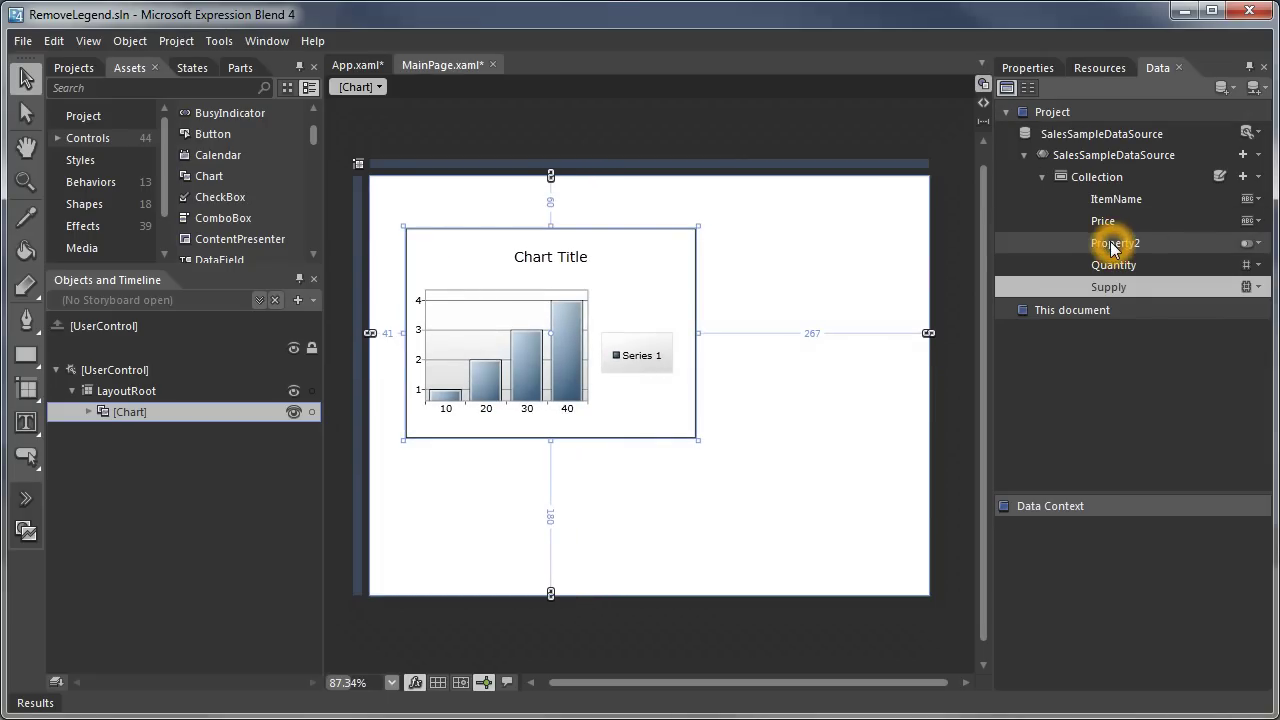
pyautogui.moveTo(1116, 201); pyautogui.dragTo(760, 229)
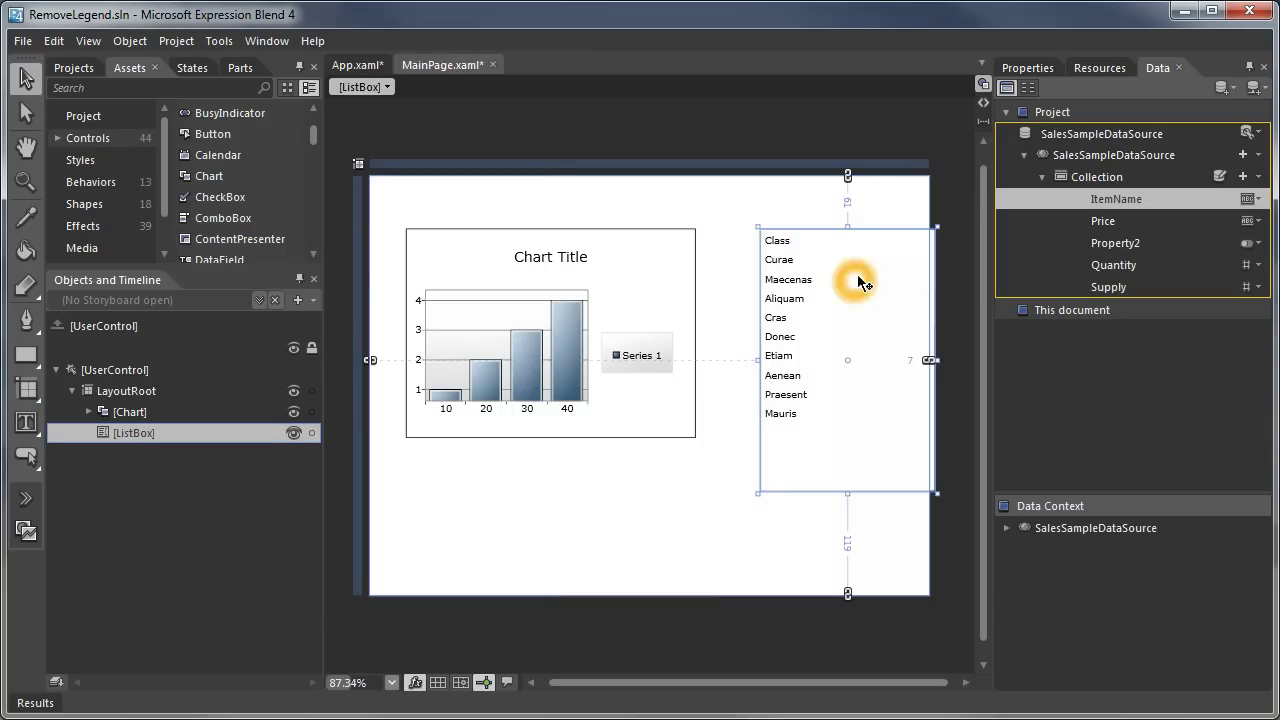
pyautogui.moveTo(855, 274); pyautogui.dragTo(824, 262)
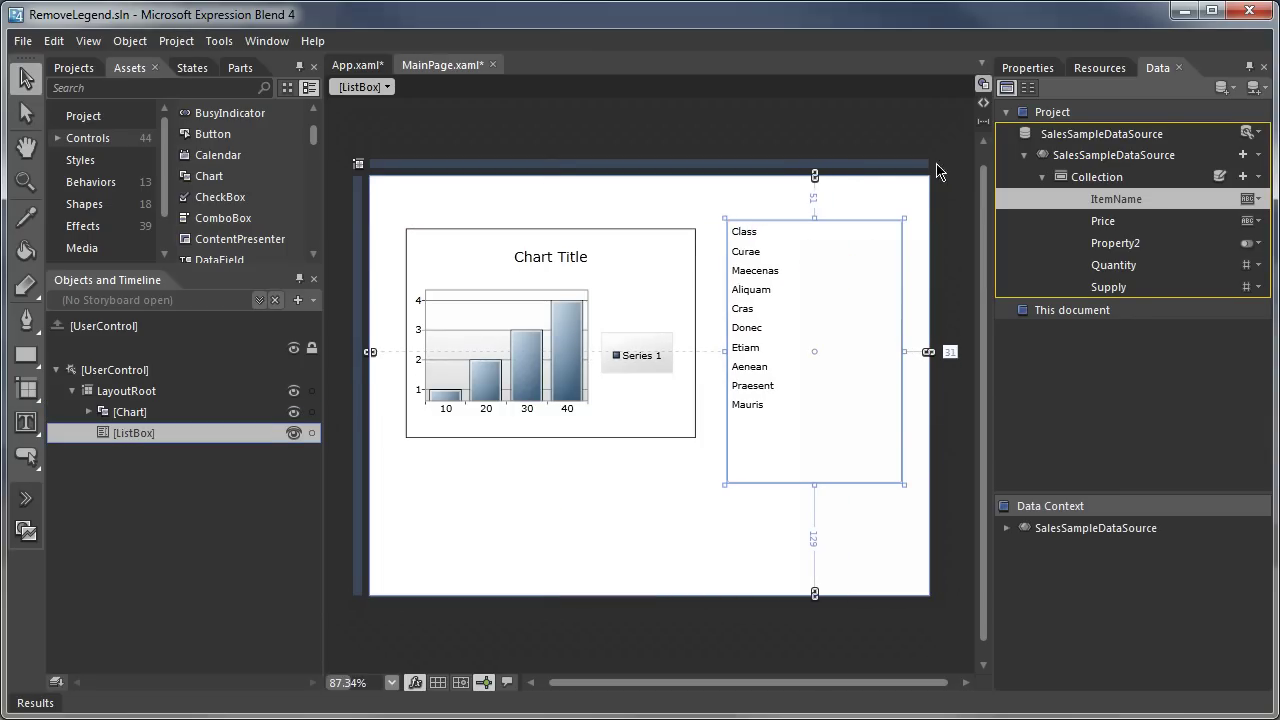
pyautogui.click(1035, 68)
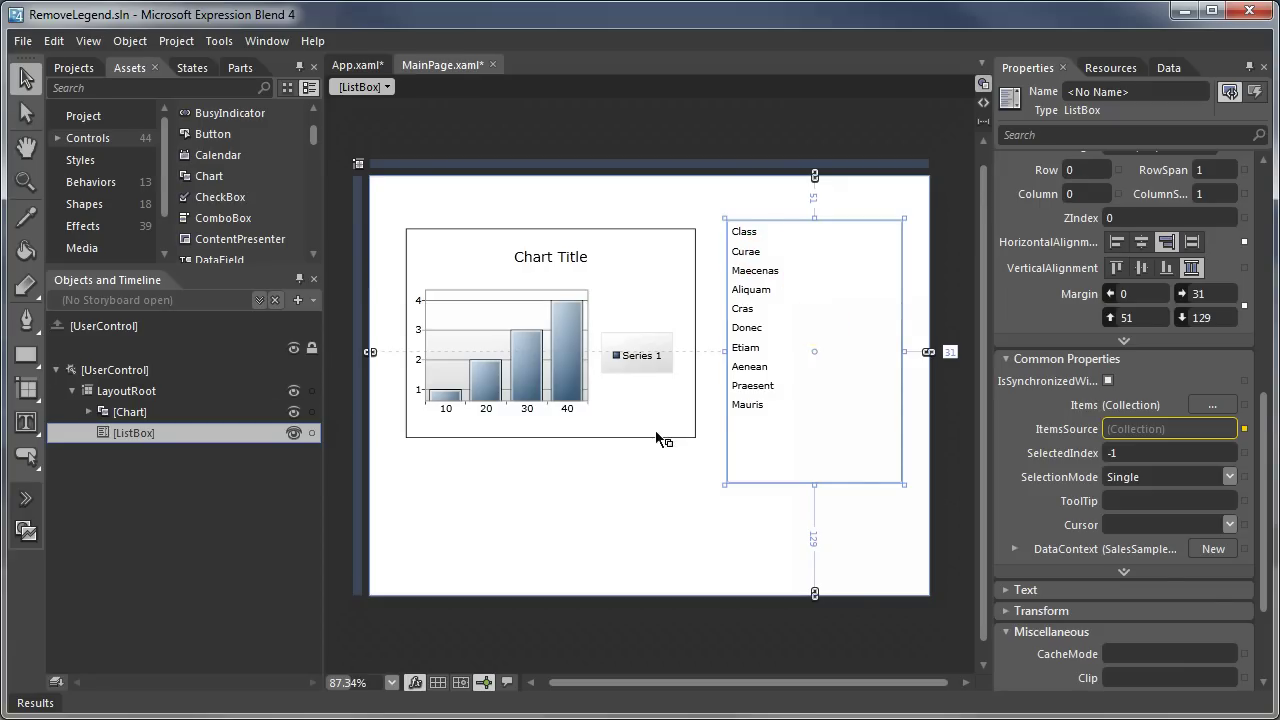
pyautogui.click(590, 436)
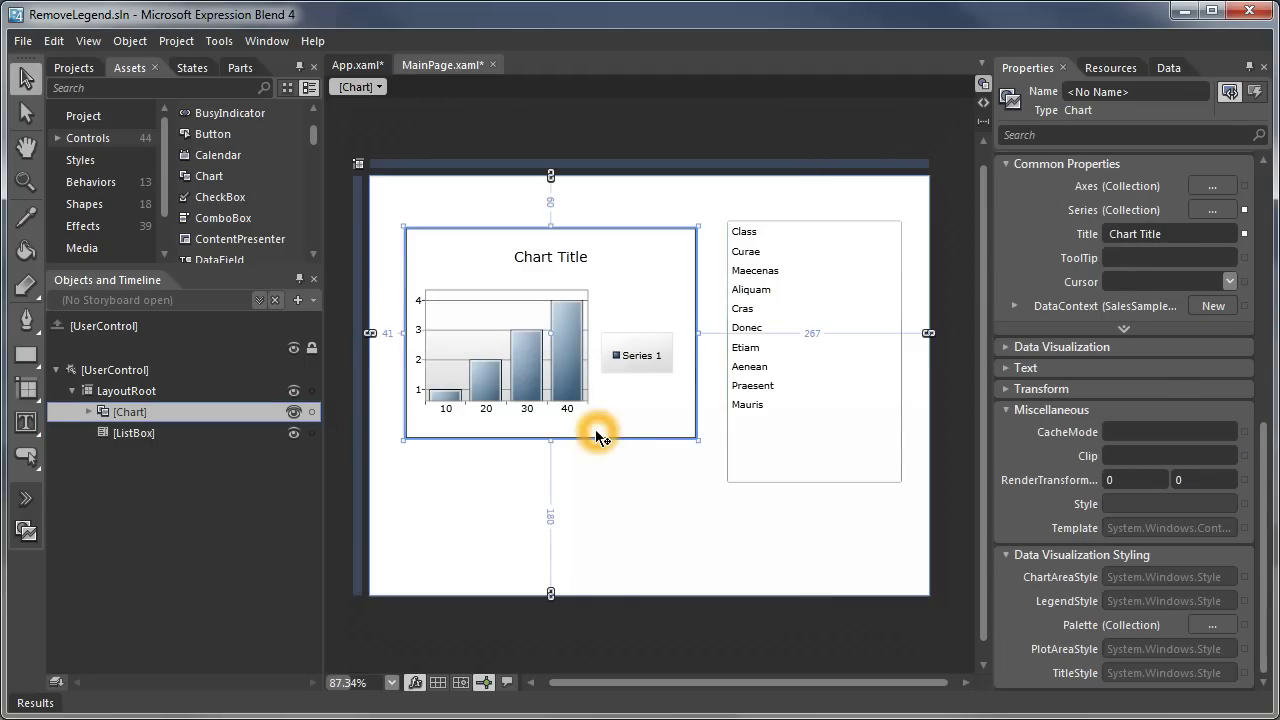
# Drill into the chart's ColumnSeries and review its DependentValuePath X and IndependentValuePath Y.
pyautogui.doubleClick(539, 337)
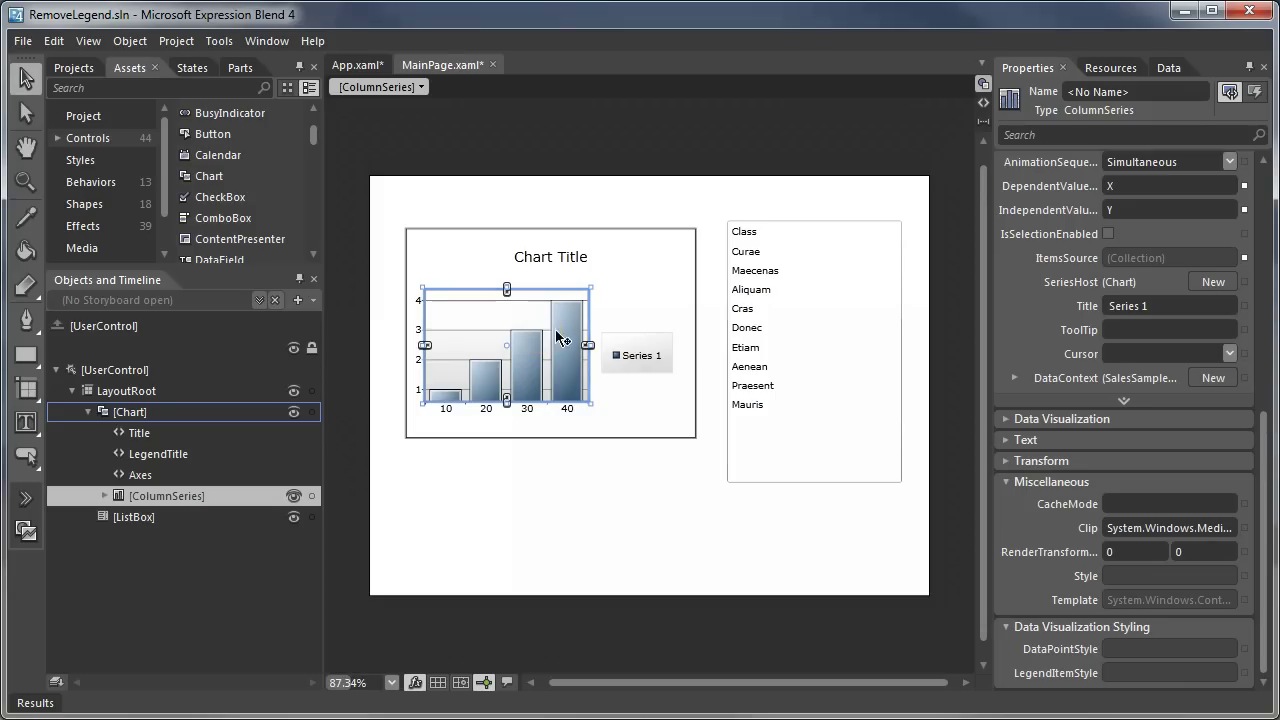
pyautogui.moveTo(1263, 438); pyautogui.dragTo(1266, 378)
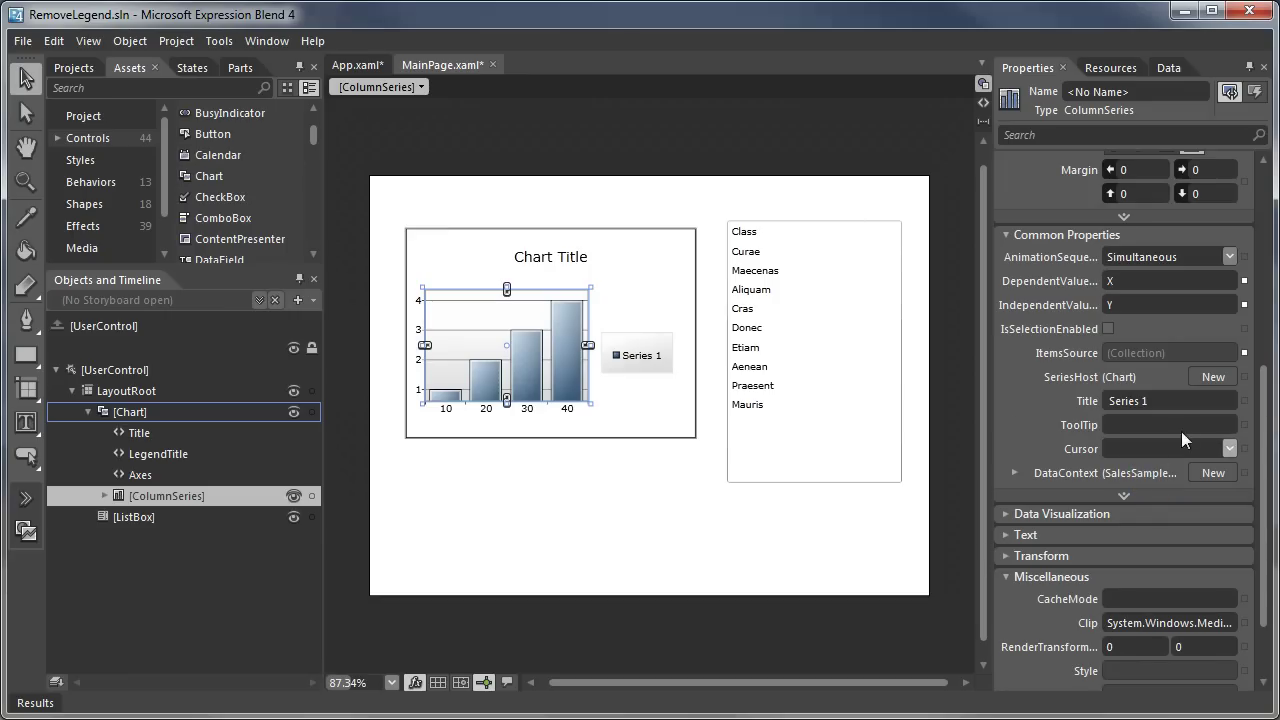
pyautogui.moveTo(1266, 419); pyautogui.dragTo(1266, 343)
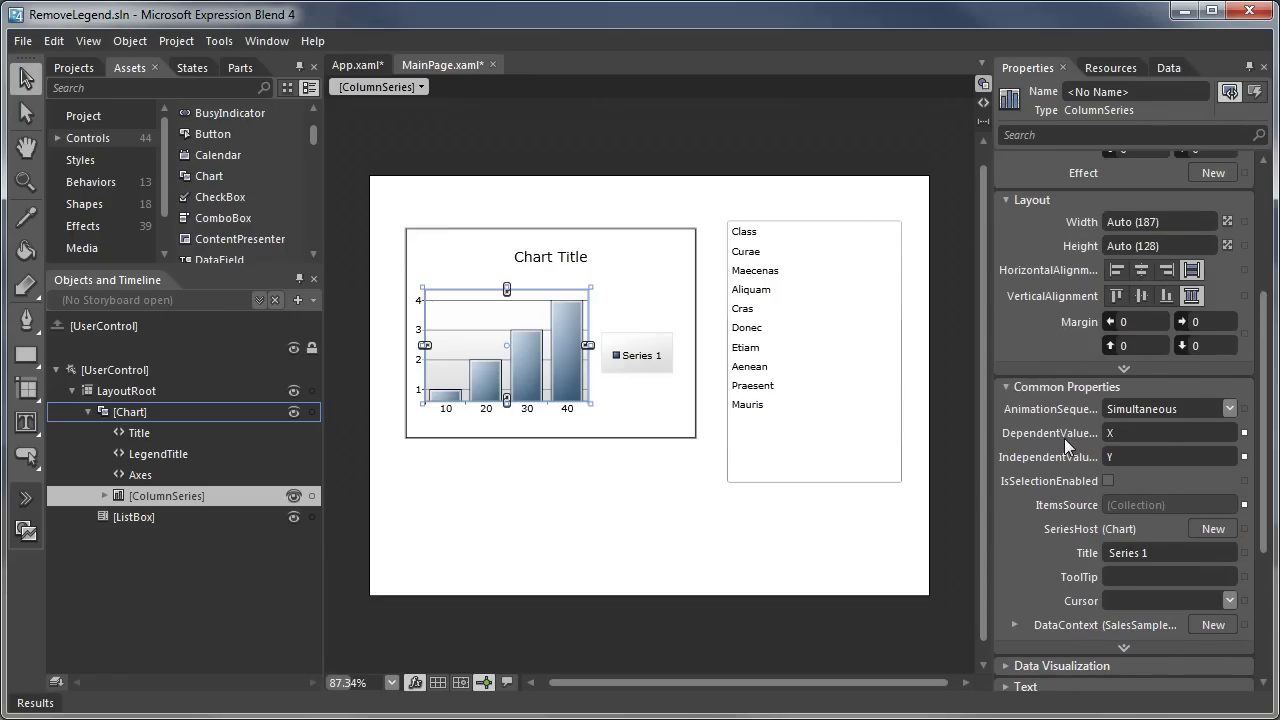
pyautogui.doubleClick(1123, 435)
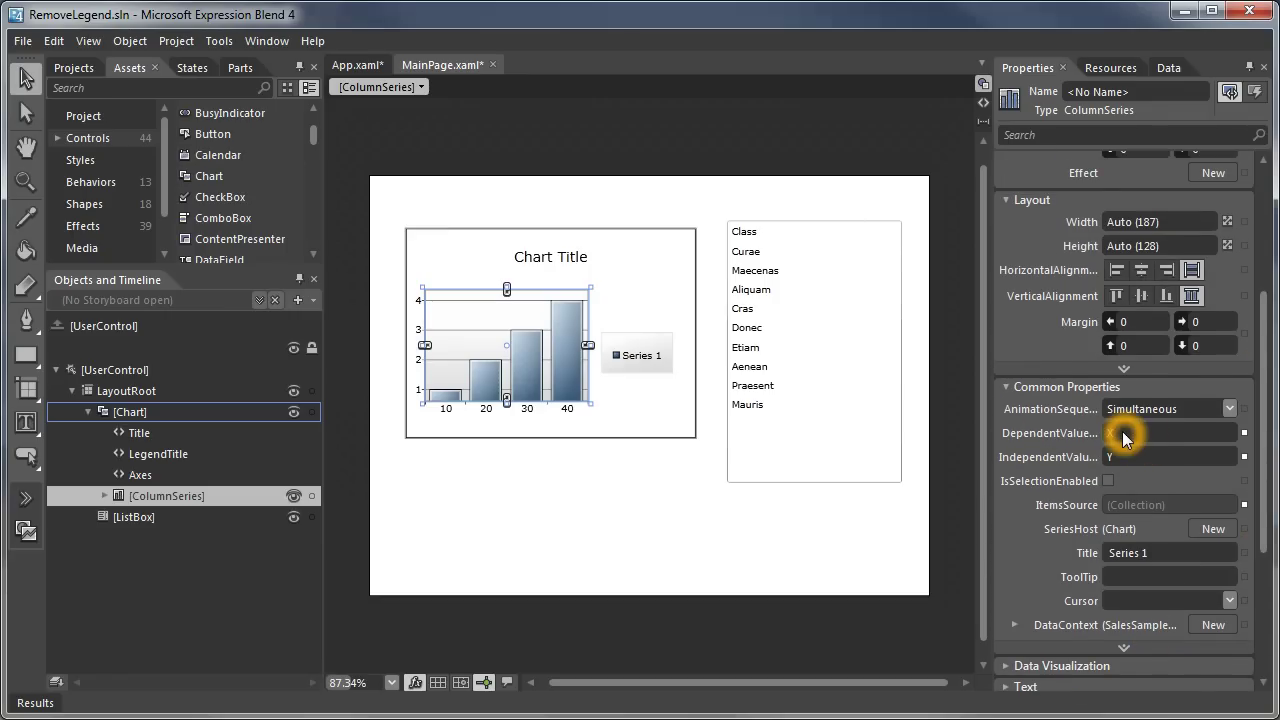
pyautogui.click(1133, 458)
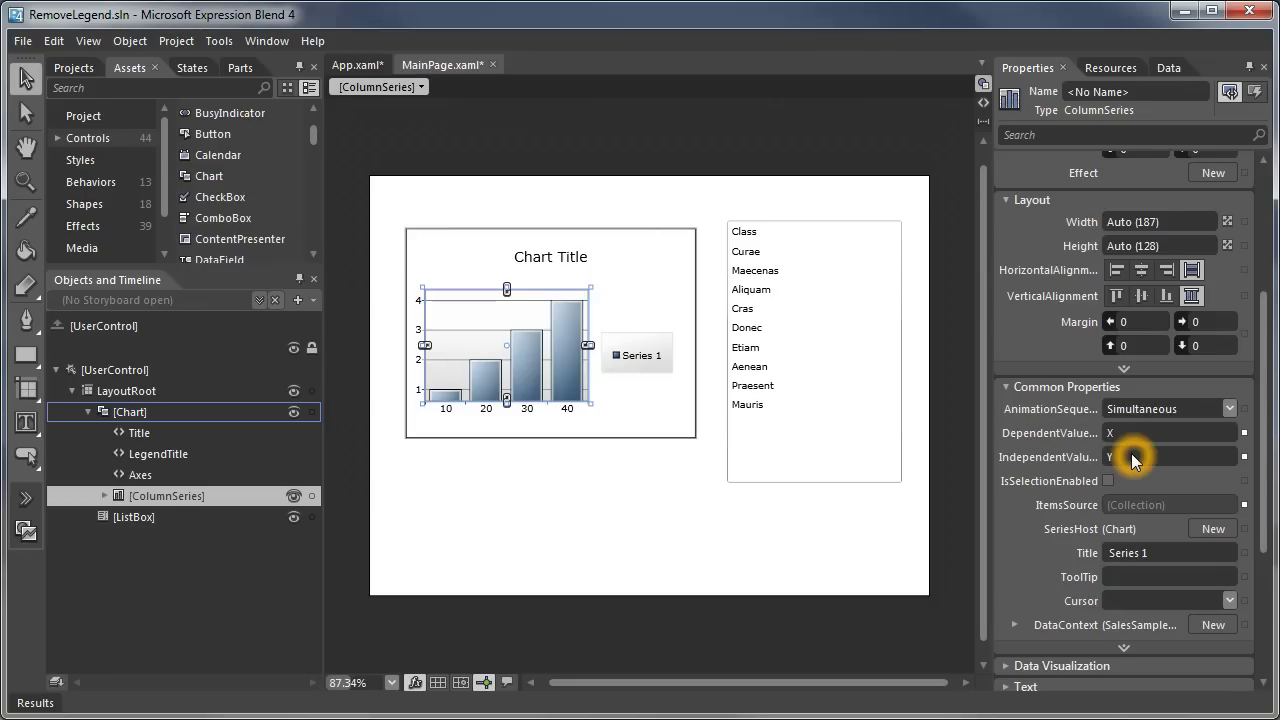
pyautogui.click(1172, 69)
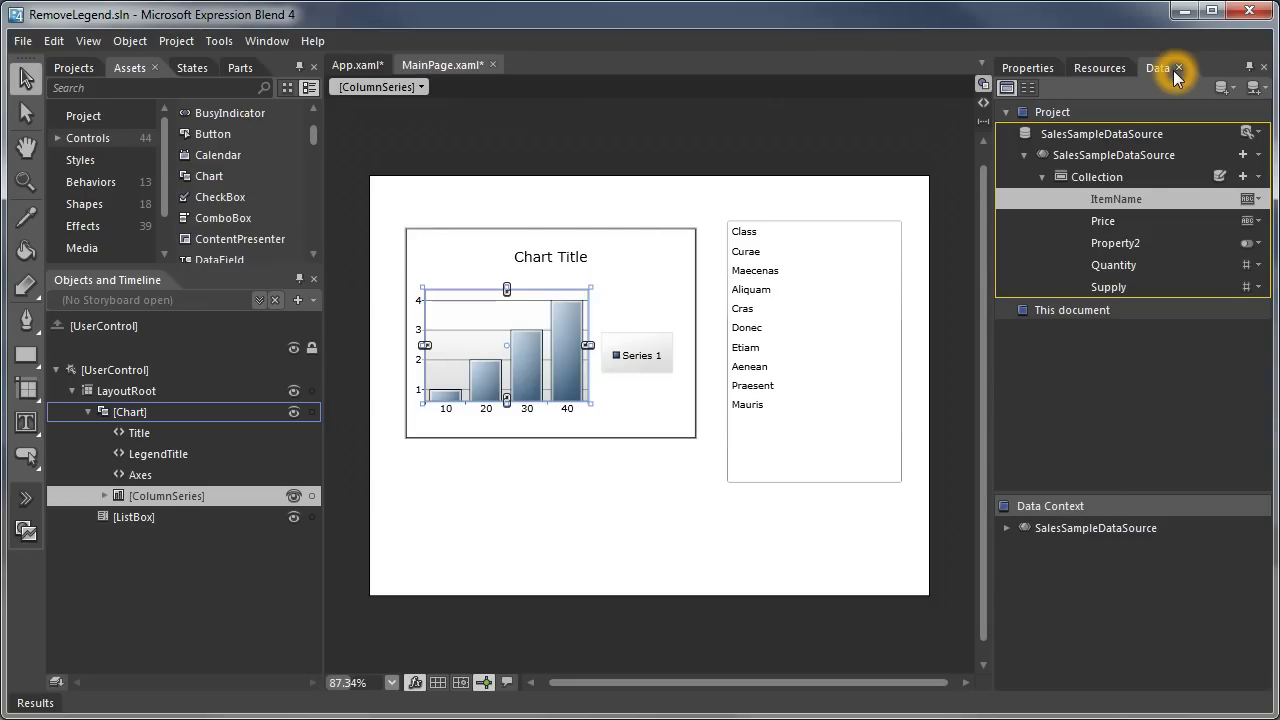
# Set the column series' IndependentValuePath to ItemName.
pyautogui.click(1116, 266)
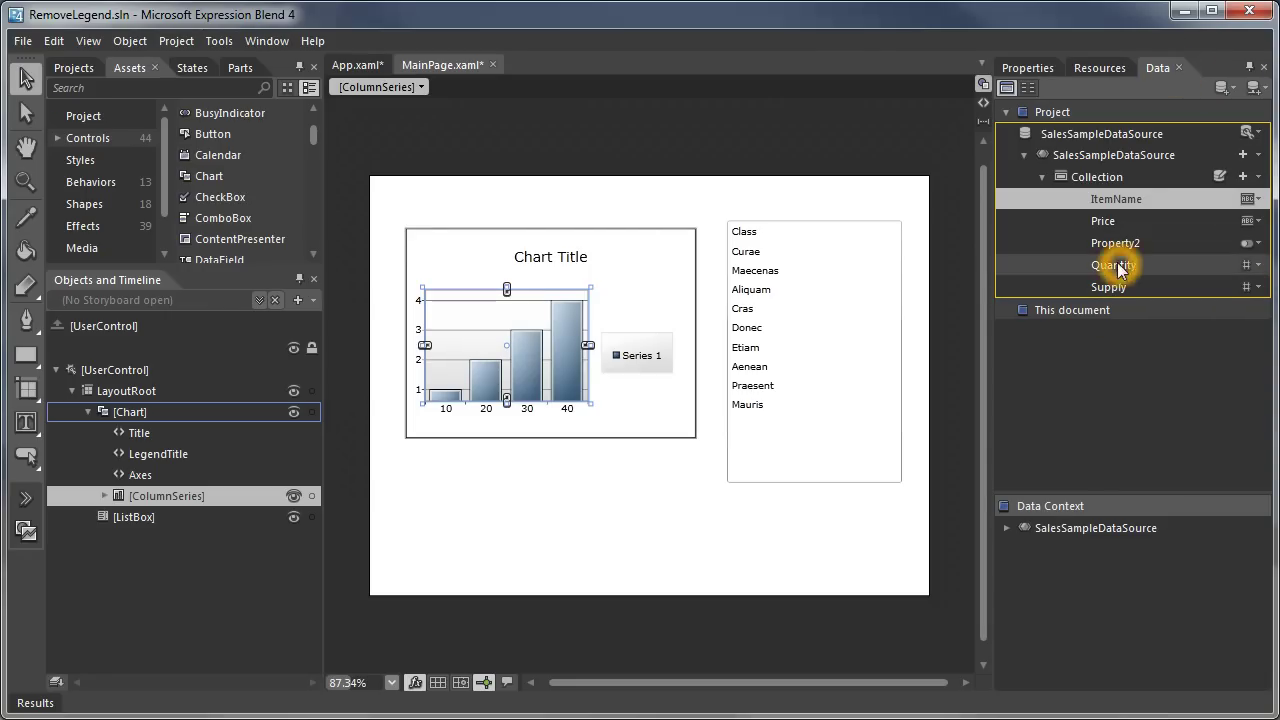
pyautogui.click(1037, 67)
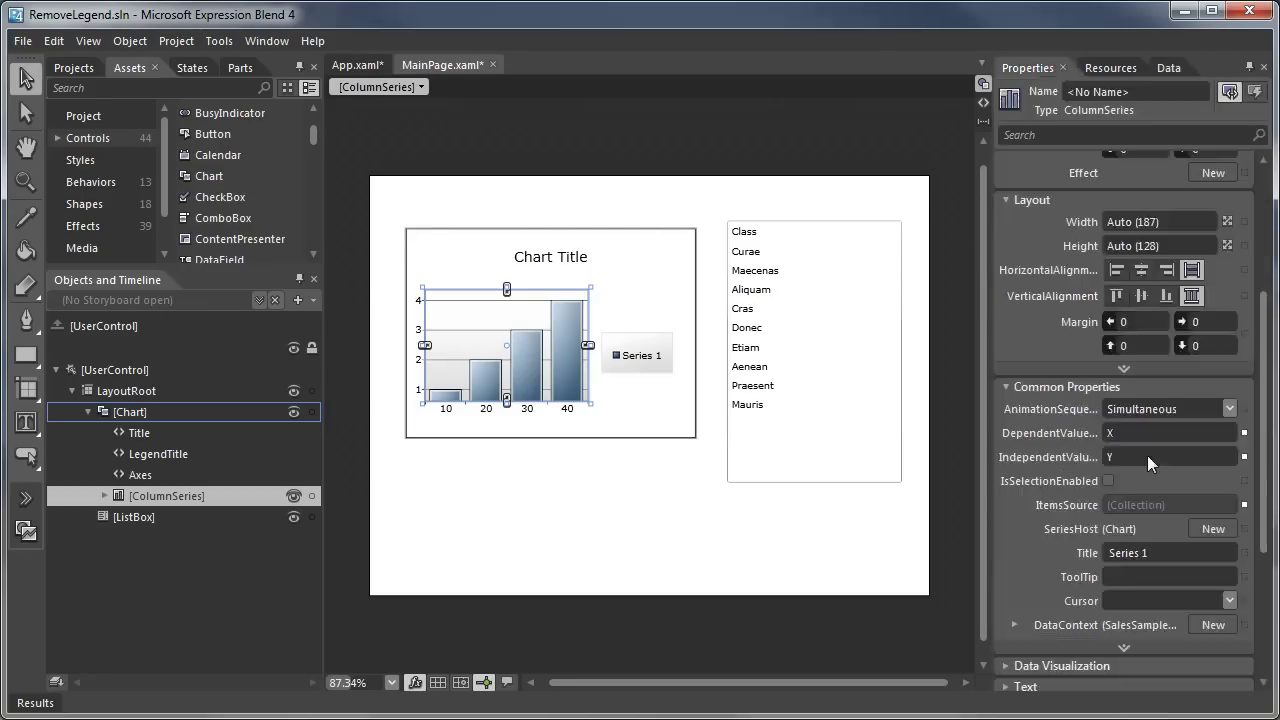
pyautogui.click(1138, 460)
pyautogui.write('ItemName')
pyautogui.press('Return')
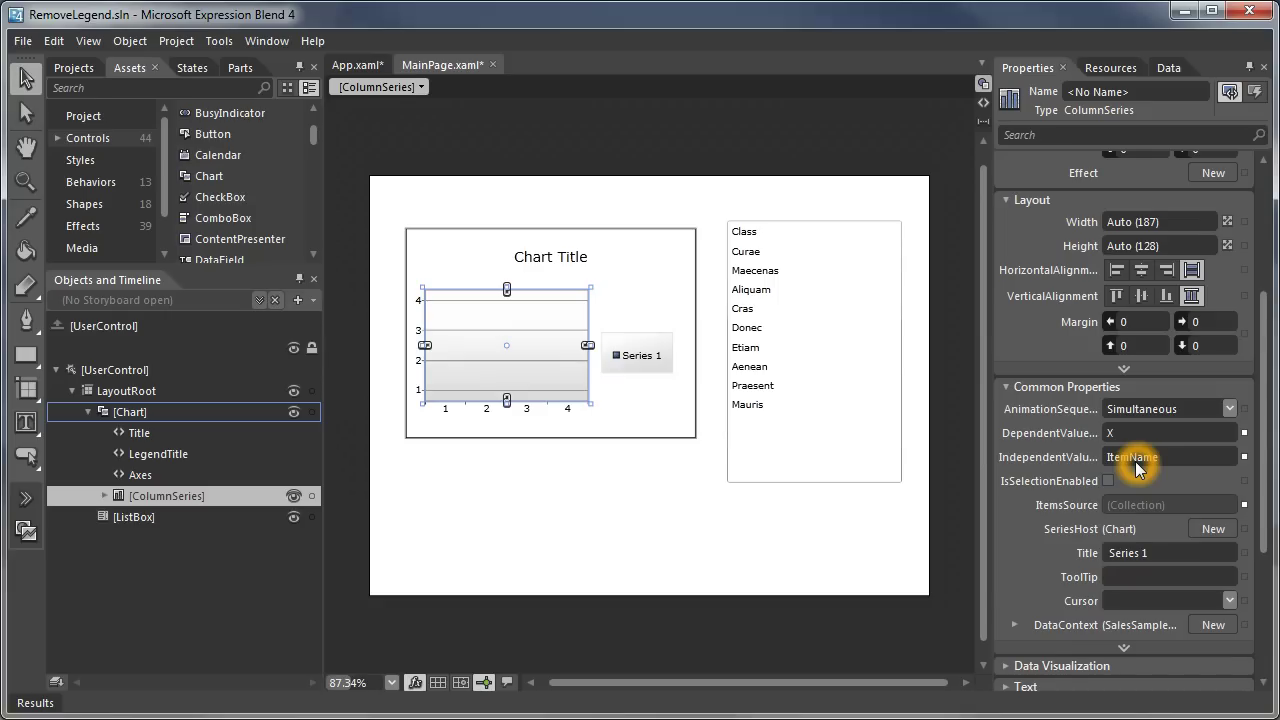
# Change DependentValuePath to Quantity, then start replacing it with Supply.
pyautogui.click(1160, 433)
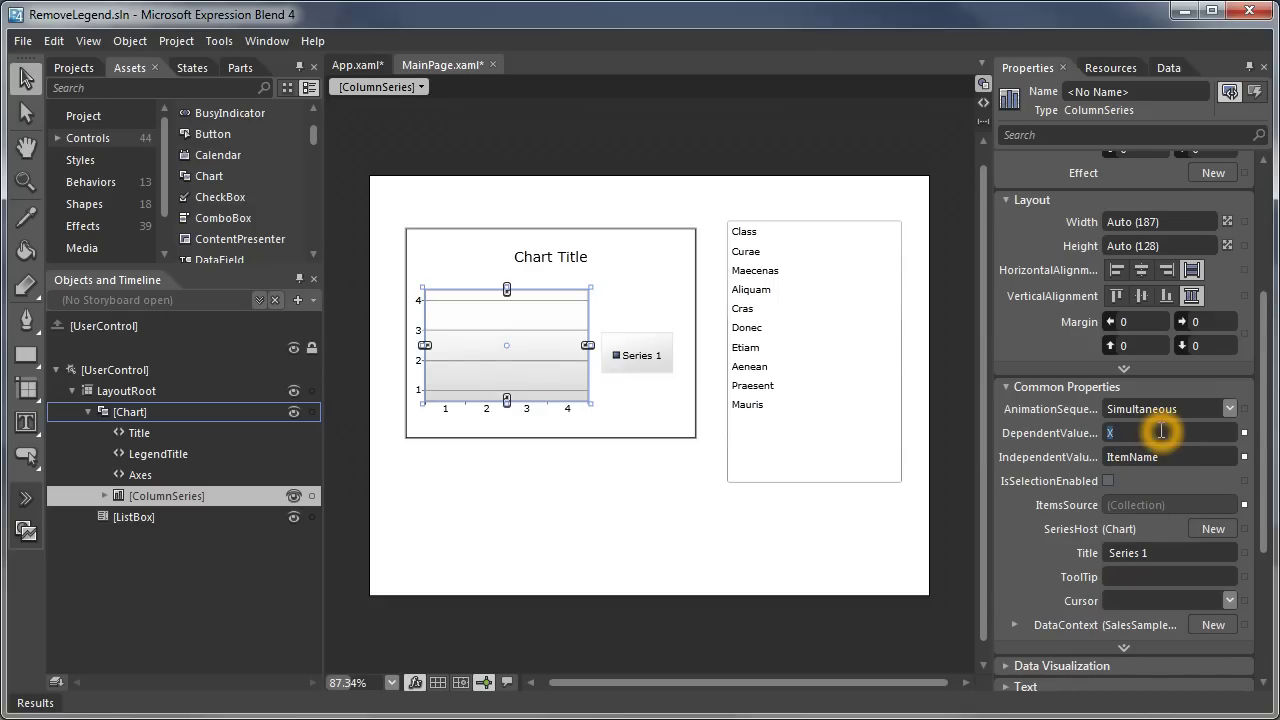
pyautogui.write('Sa')
pyautogui.write('Qua')
pyautogui.write('ntity')
pyautogui.press('Return')
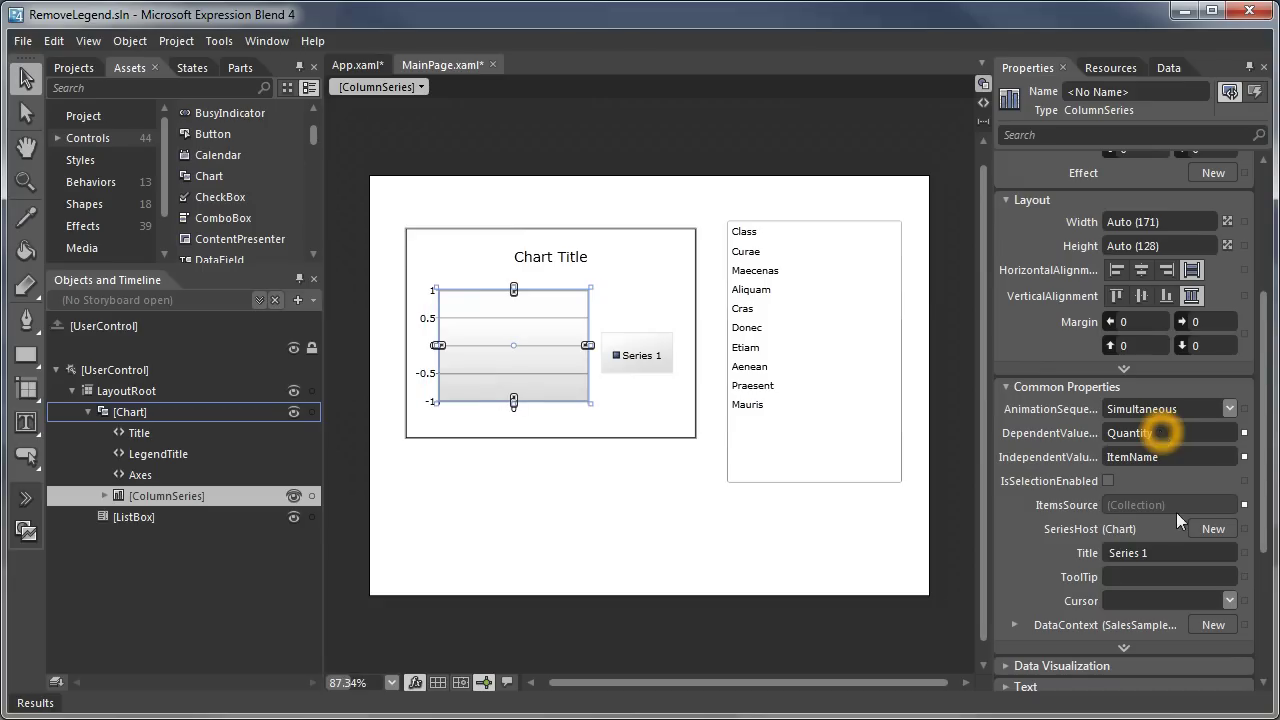
pyautogui.click(1174, 459)
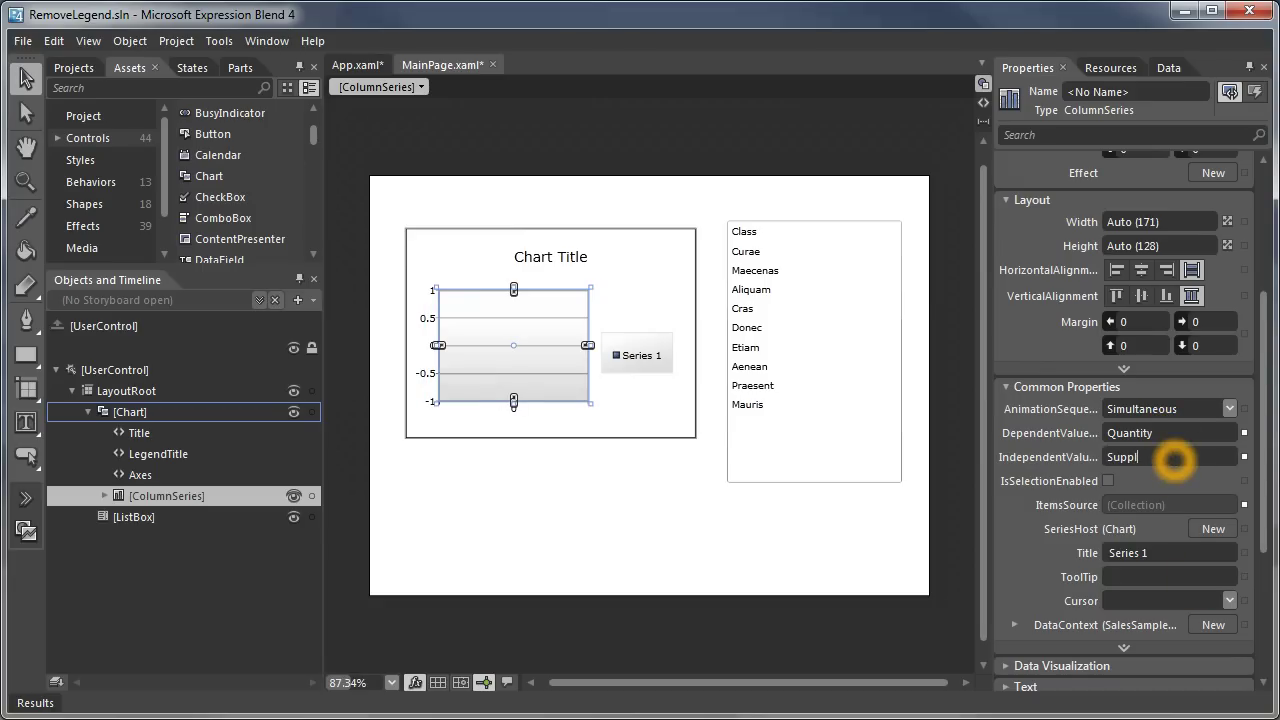
pyautogui.click(1180, 433)
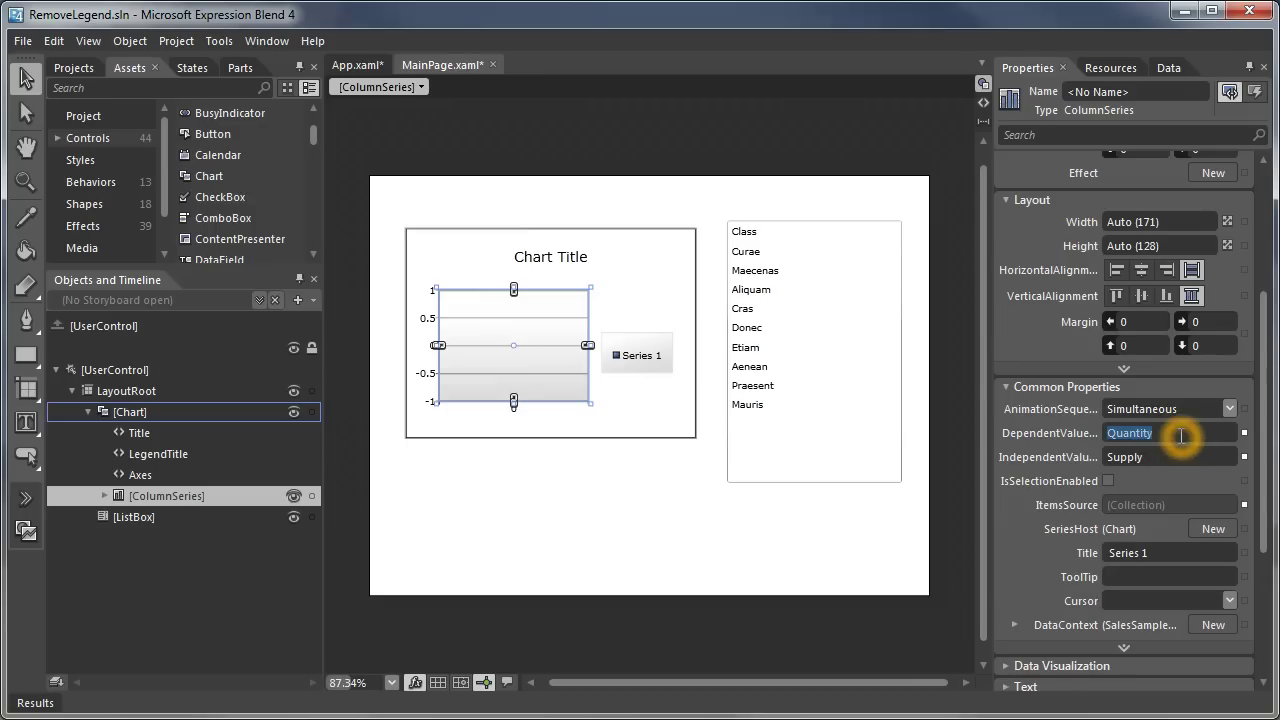
pyautogui.write('Syu')
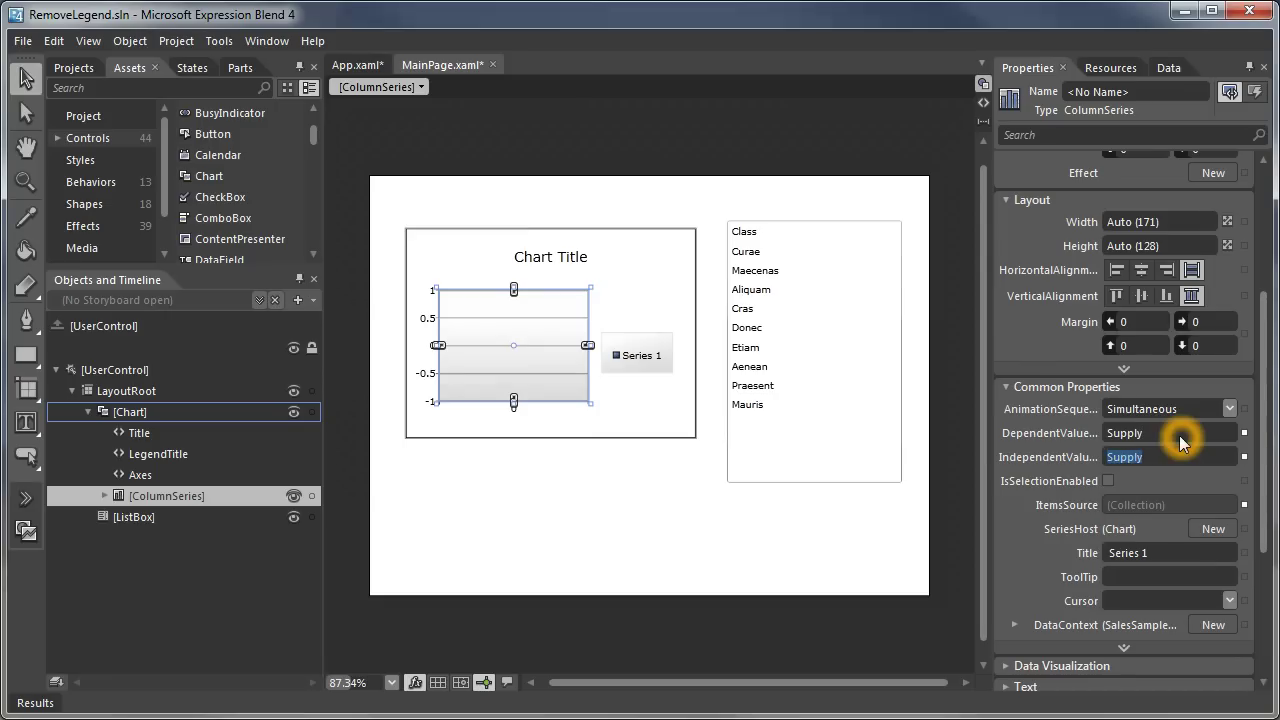
pyautogui.write('Quantity')
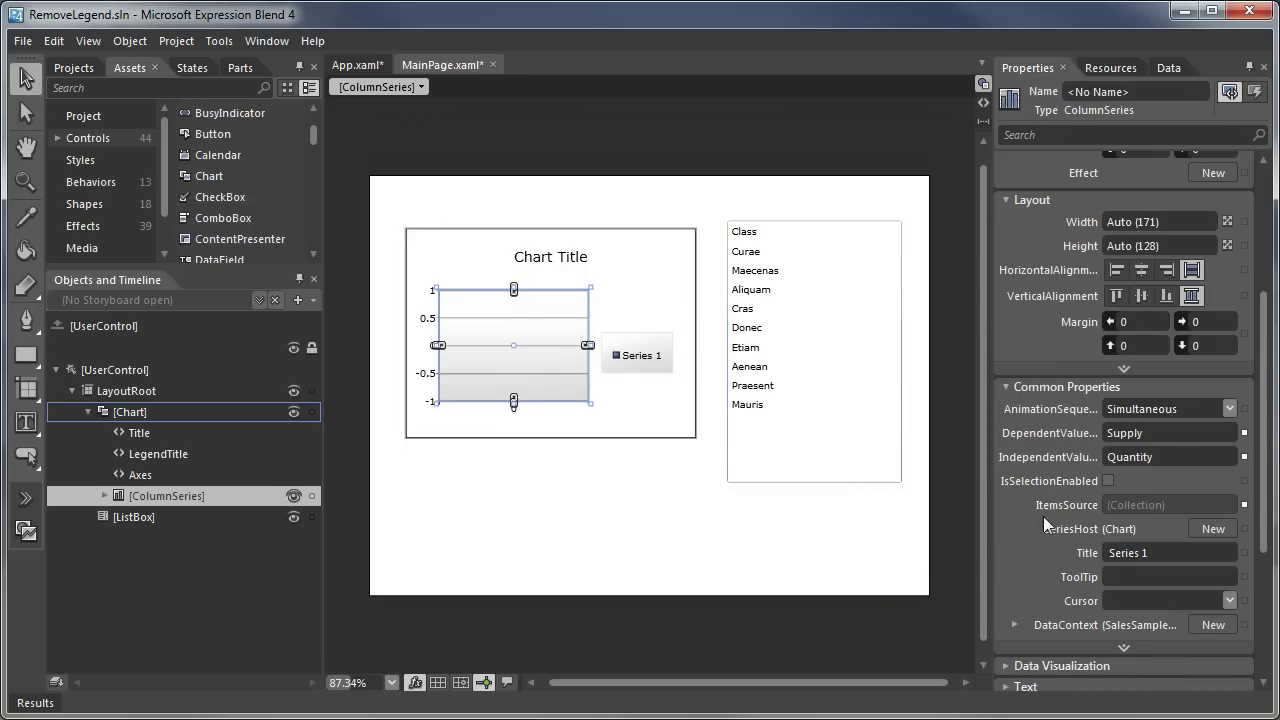
# Data-bind the series' ItemsSource to the sample Collection so the chart fills with columns.
pyautogui.click(1246, 507)
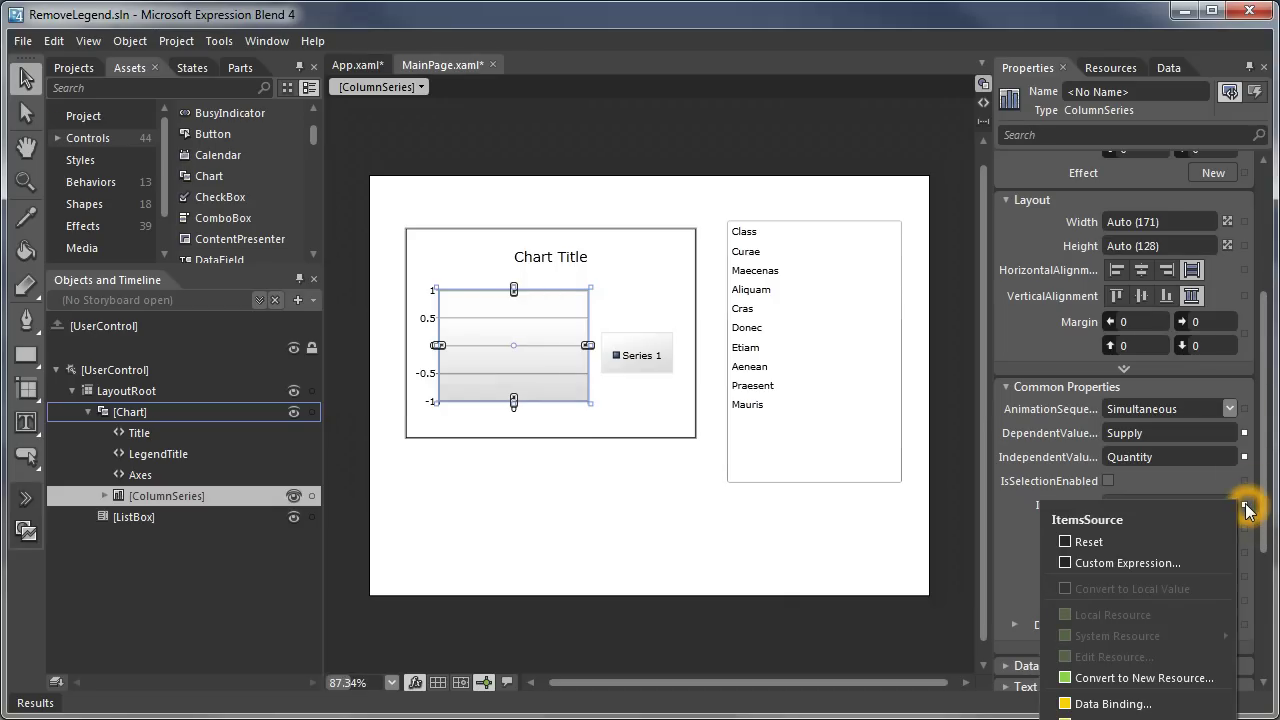
pyautogui.click(1098, 705)
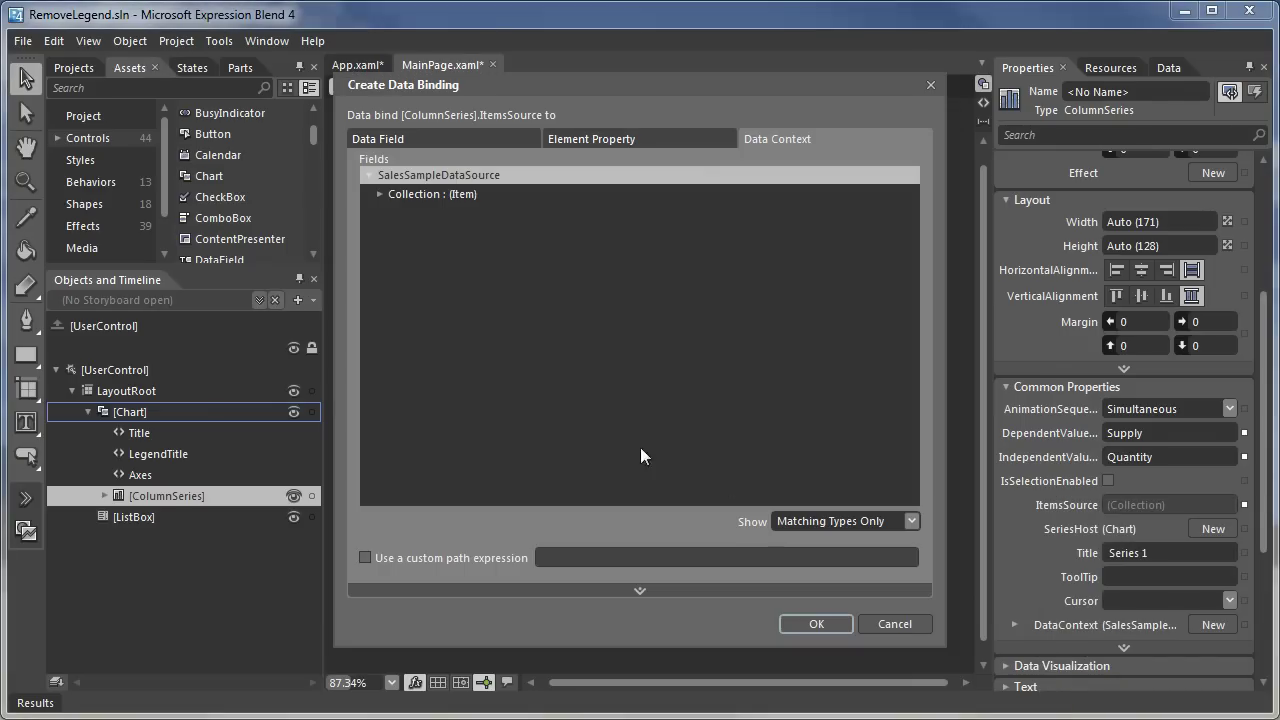
pyautogui.click(420, 196)
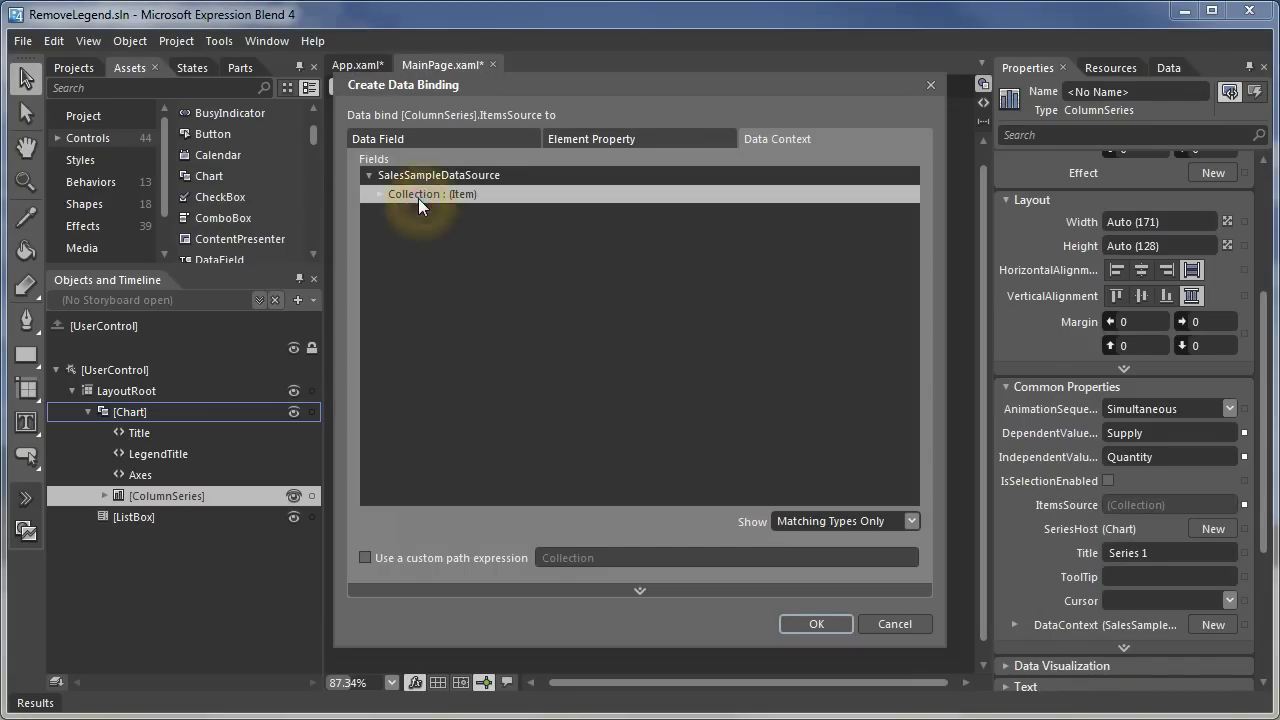
pyautogui.click(812, 624)
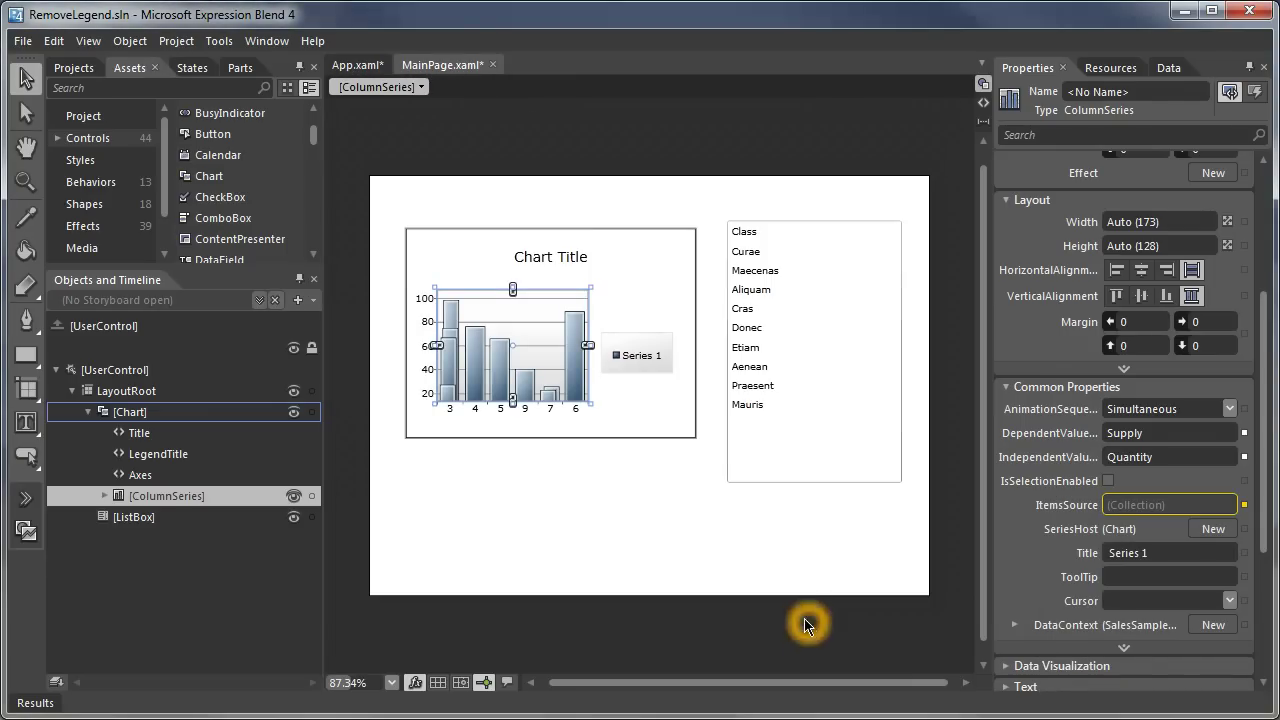
pyautogui.scroll(3, 504, 385)
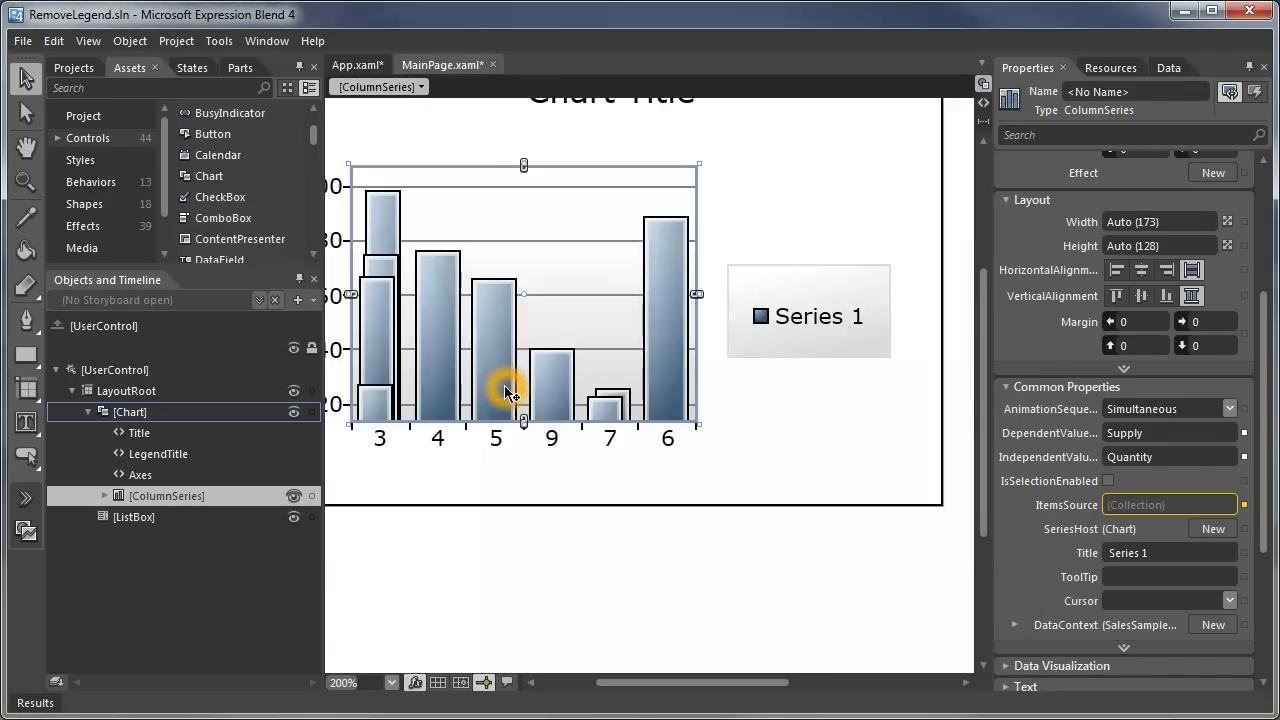
pyautogui.scroll(-2, 504, 385)
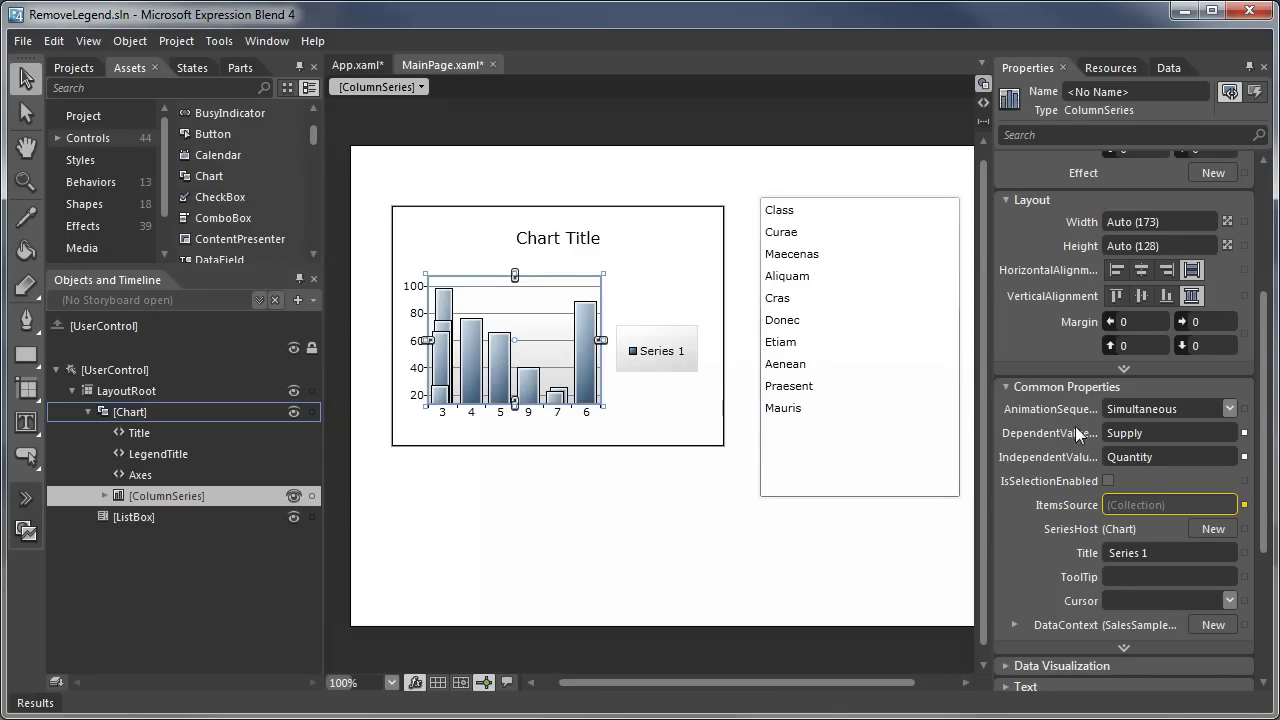
pyautogui.click(1156, 440)
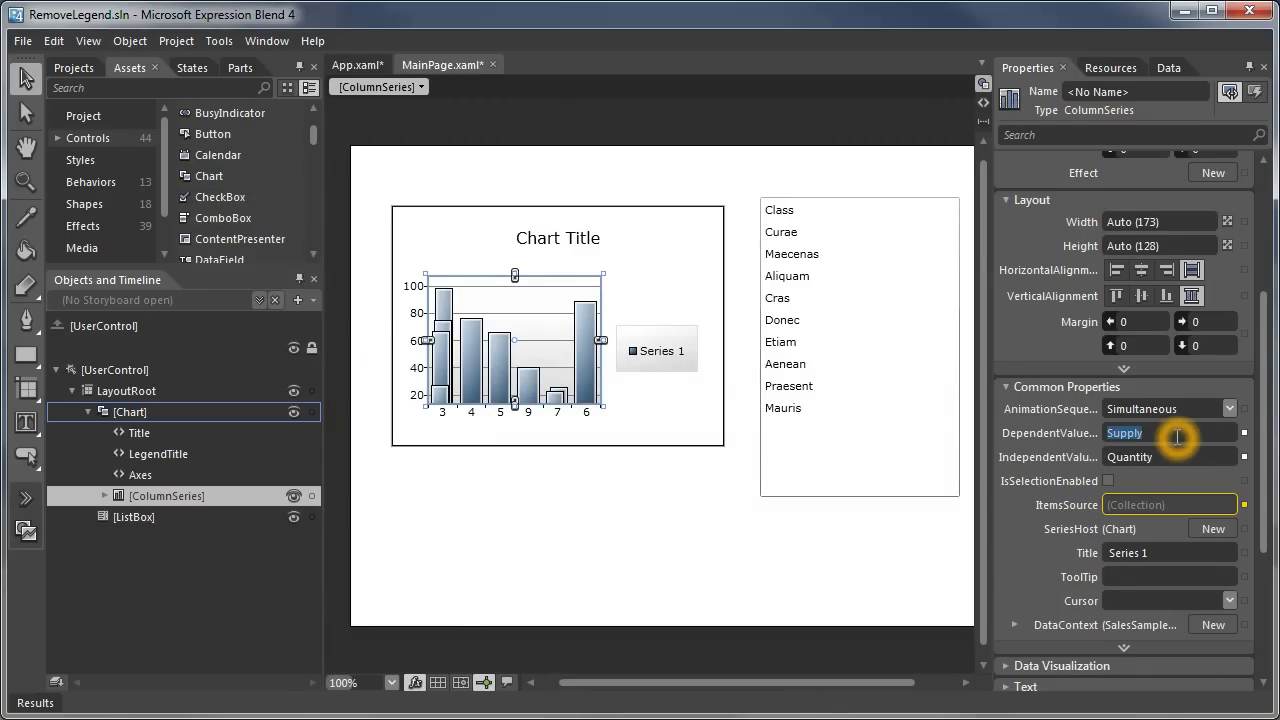
# Set DependentValuePath to Quantity and IndependentValuePath to ItemName, labelling columns Class through Mauris.
pyautogui.press('BackSpace')
pyautogui.press('Return')
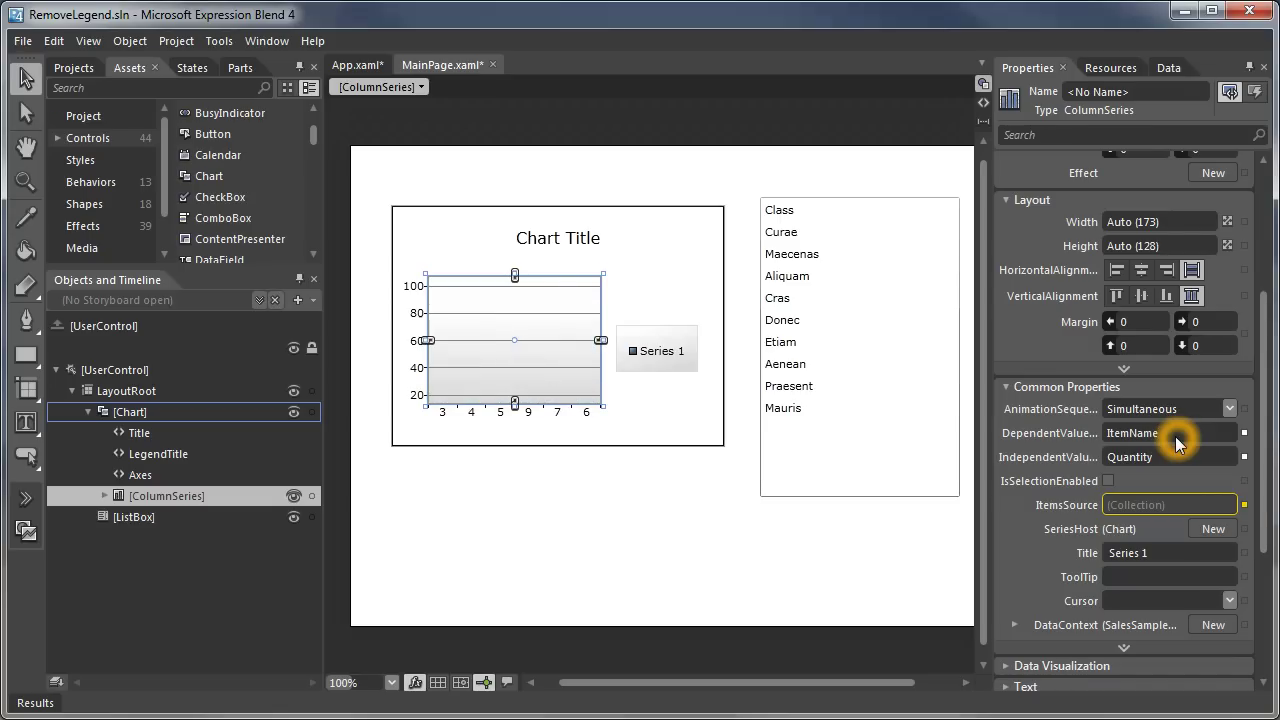
pyautogui.click(1176, 441)
pyautogui.write('Quantity')
pyautogui.press('Tab')
pyautogui.write('I')
pyautogui.press('Return')
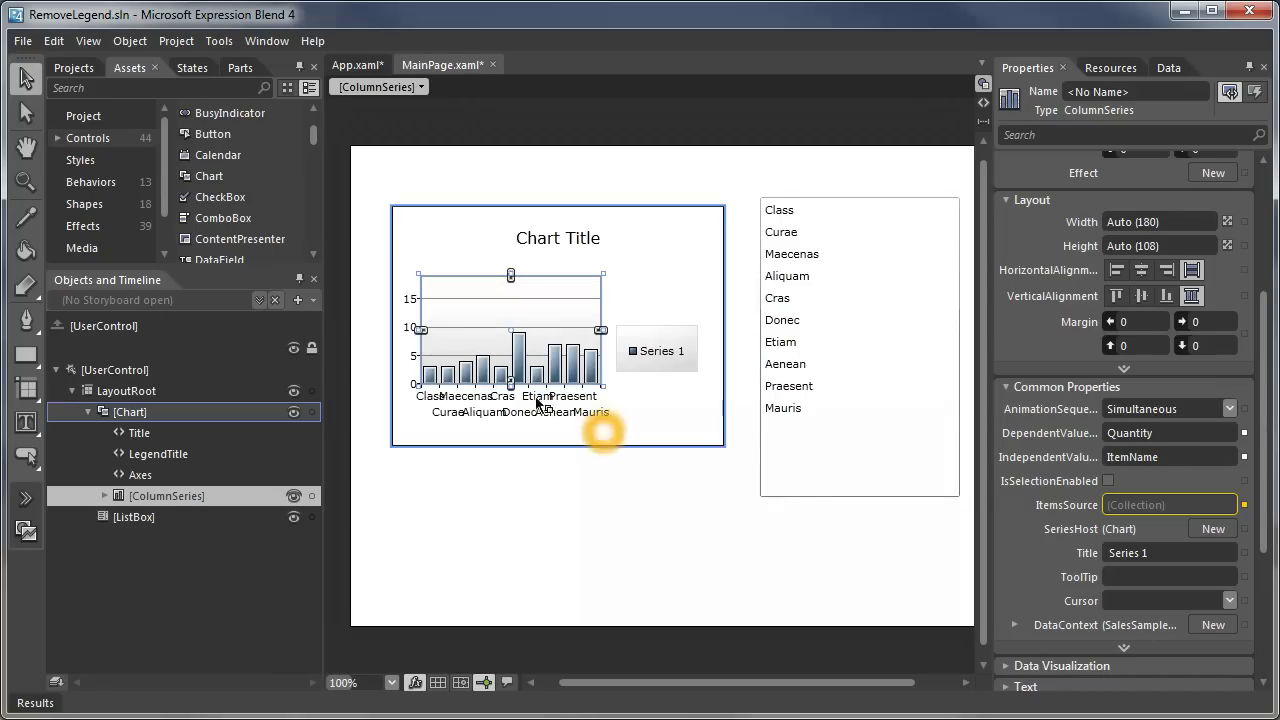
pyautogui.scroll(3, 571, 428)
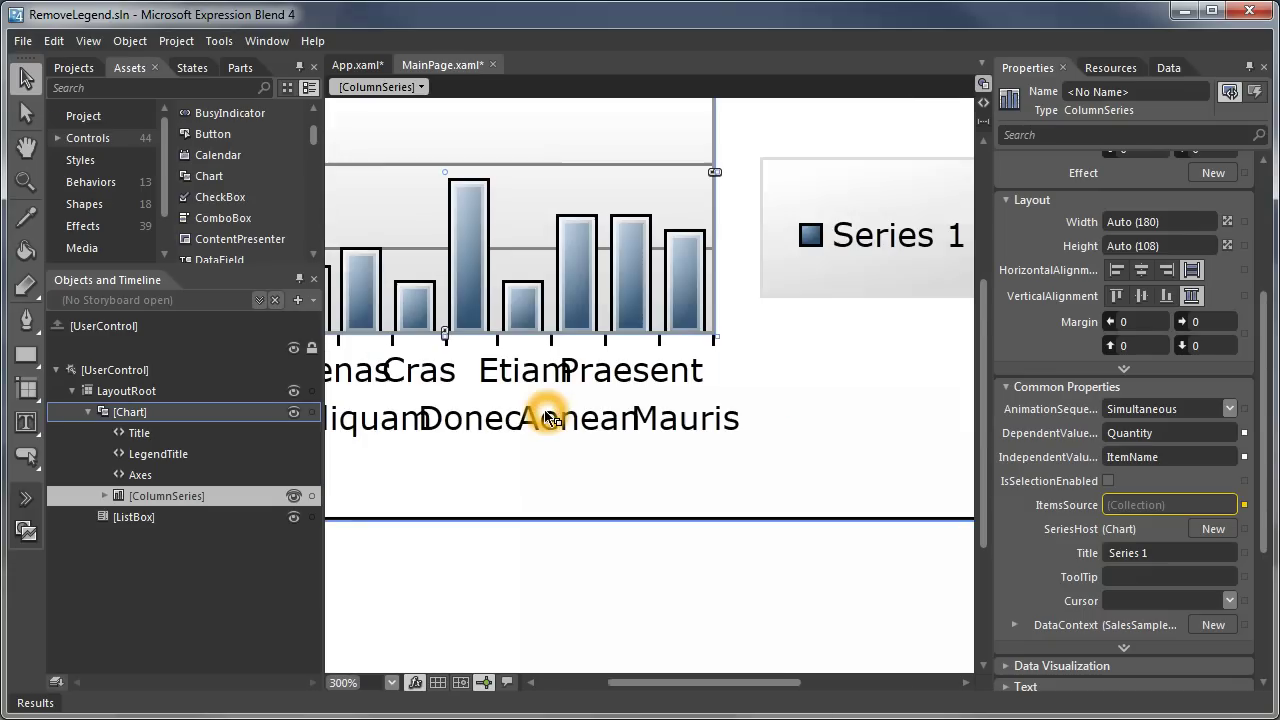
pyautogui.scroll(-1, 549, 418)
pyautogui.scroll(-1, 549, 418)
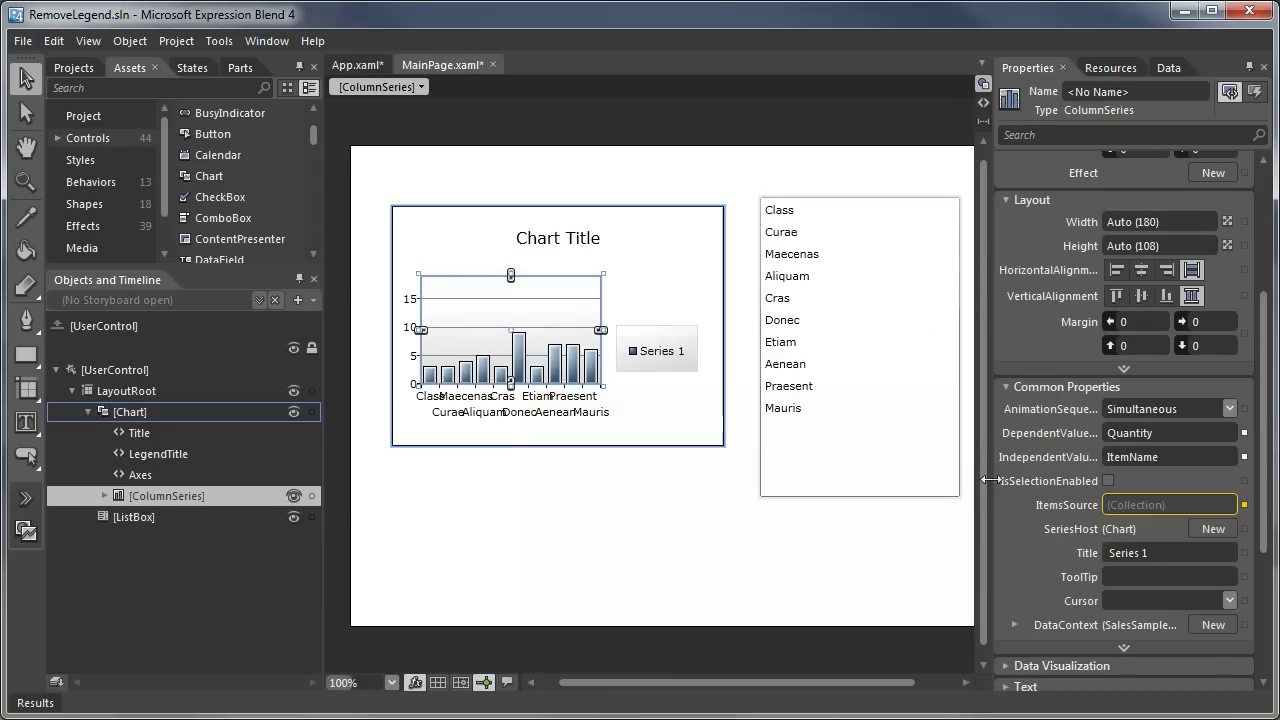
# Delete the item ListBox, then move the chart up and enlarge it across the page.
pyautogui.click(818, 453)
pyautogui.press('Delete')
pyautogui.moveTo(645, 394); pyautogui.dragTo(636, 360)
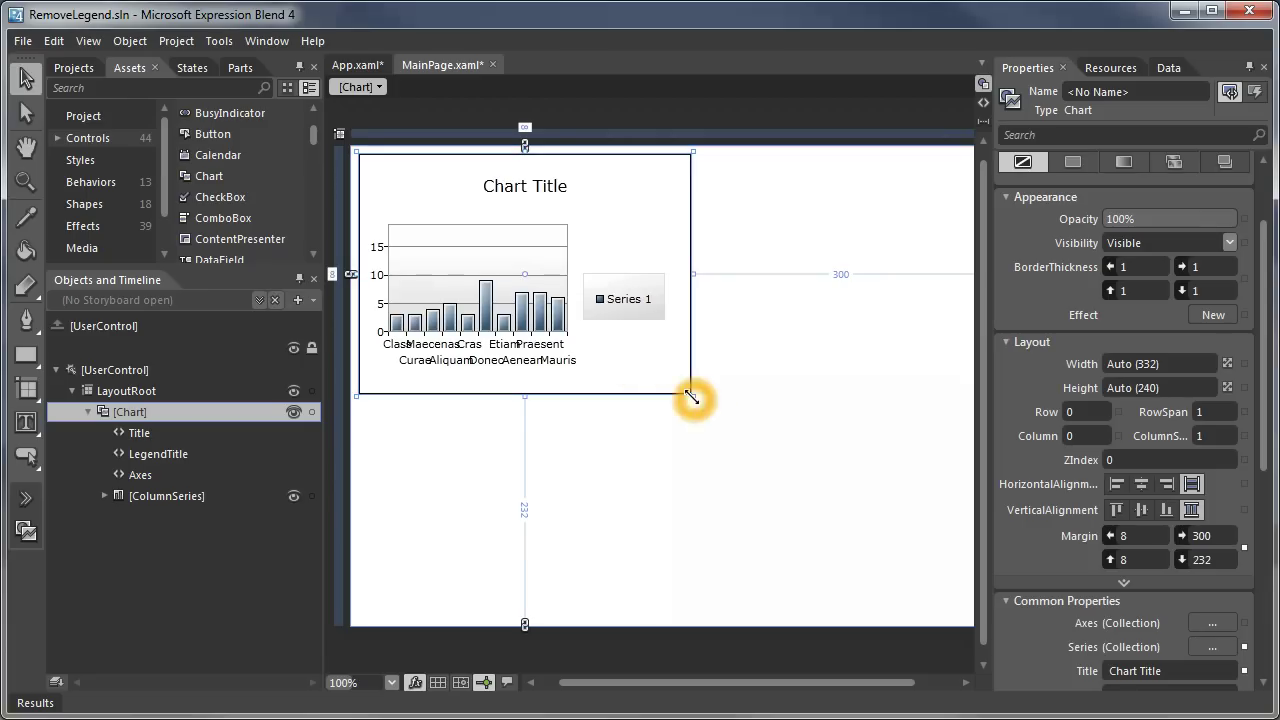
pyautogui.moveTo(690, 396); pyautogui.dragTo(964, 616)
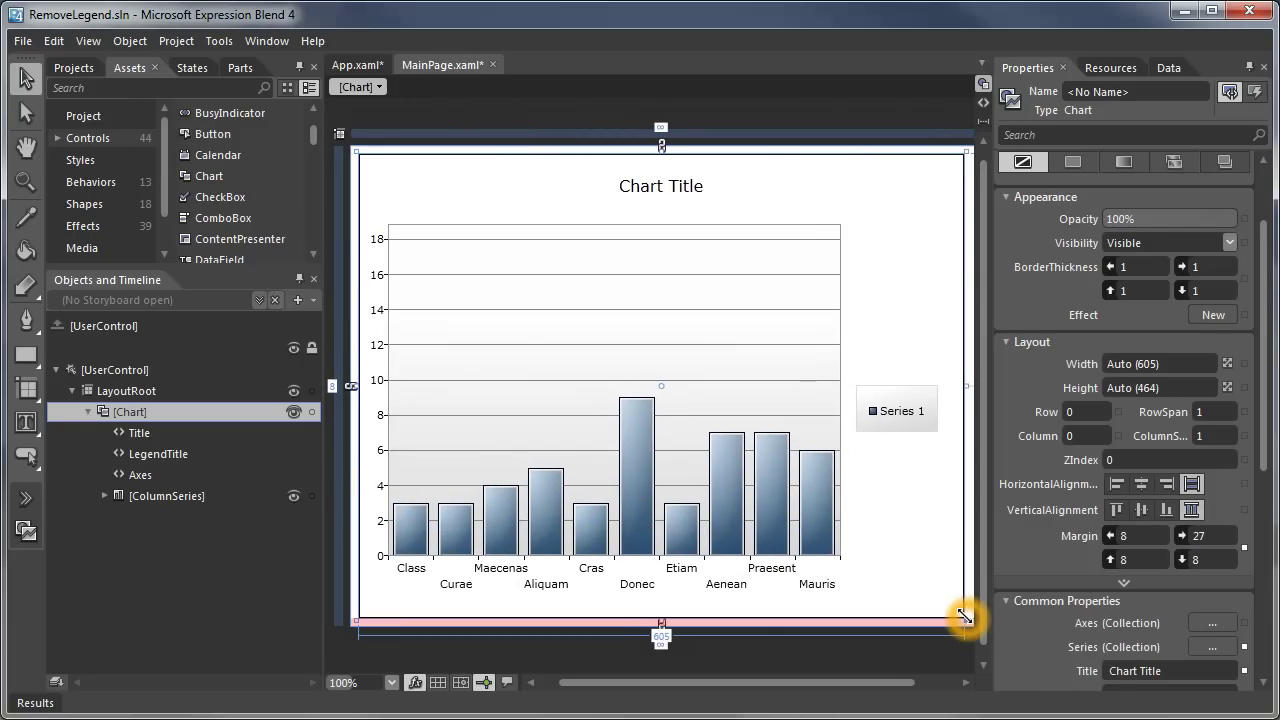
# Fine-tune the chart's width to 624 by 464 with a right margin of 8.
pyautogui.scroll(-1, 951, 589)
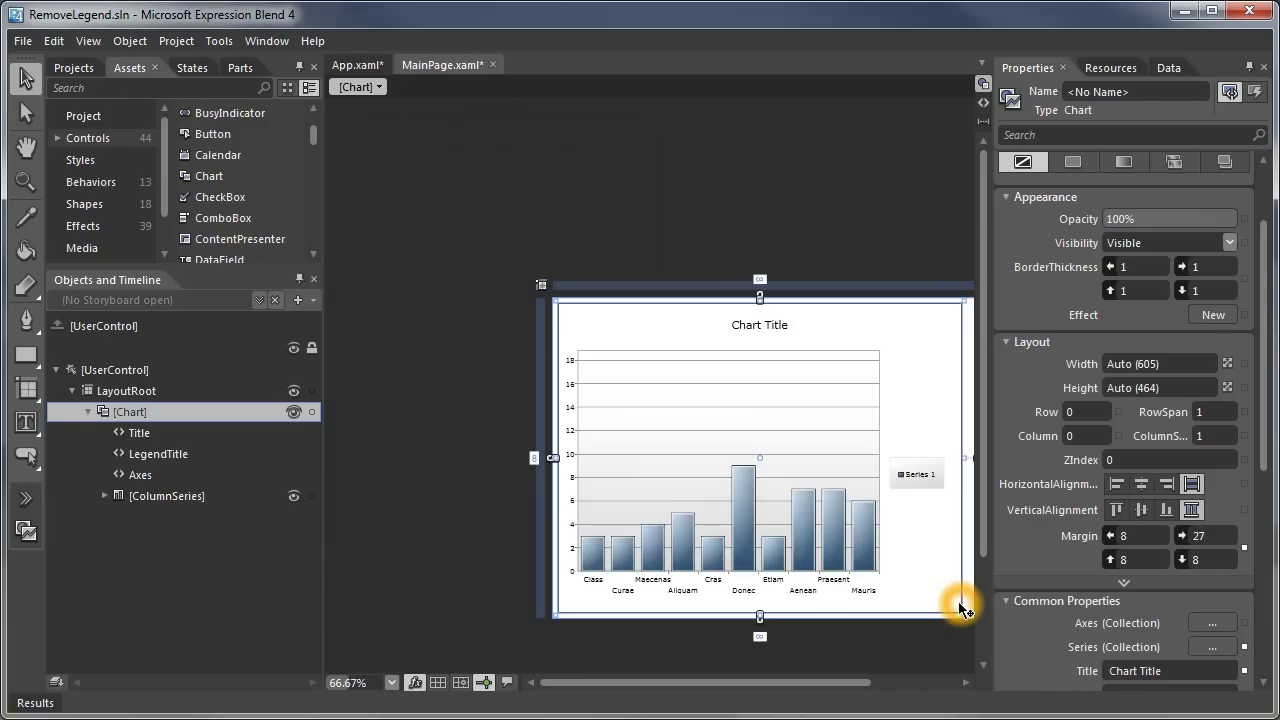
pyautogui.moveTo(833, 505); pyautogui.dragTo(710, 472)
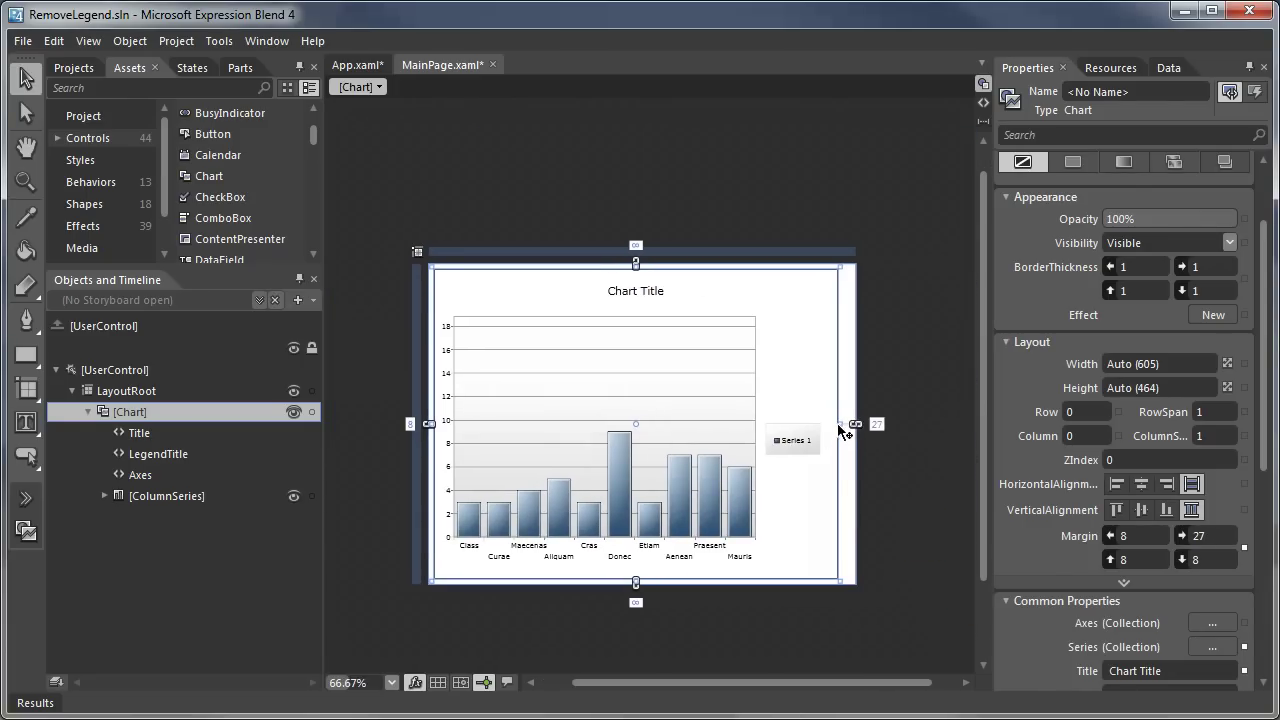
pyautogui.moveTo(849, 428)
pyautogui.mouseDown()
pyautogui.moveTo(837, 423)
pyautogui.moveTo(852, 423)
pyautogui.mouseUp()
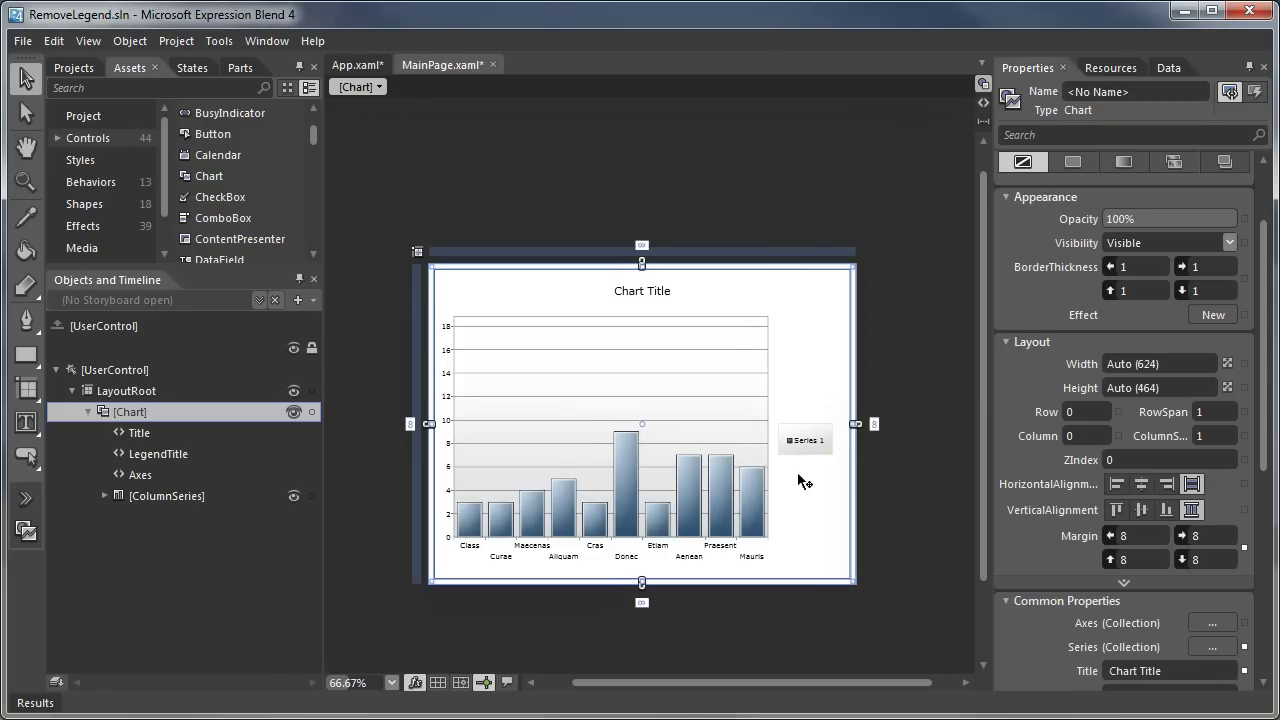
pyautogui.click(809, 463)
pyautogui.scroll(1, 806, 467)
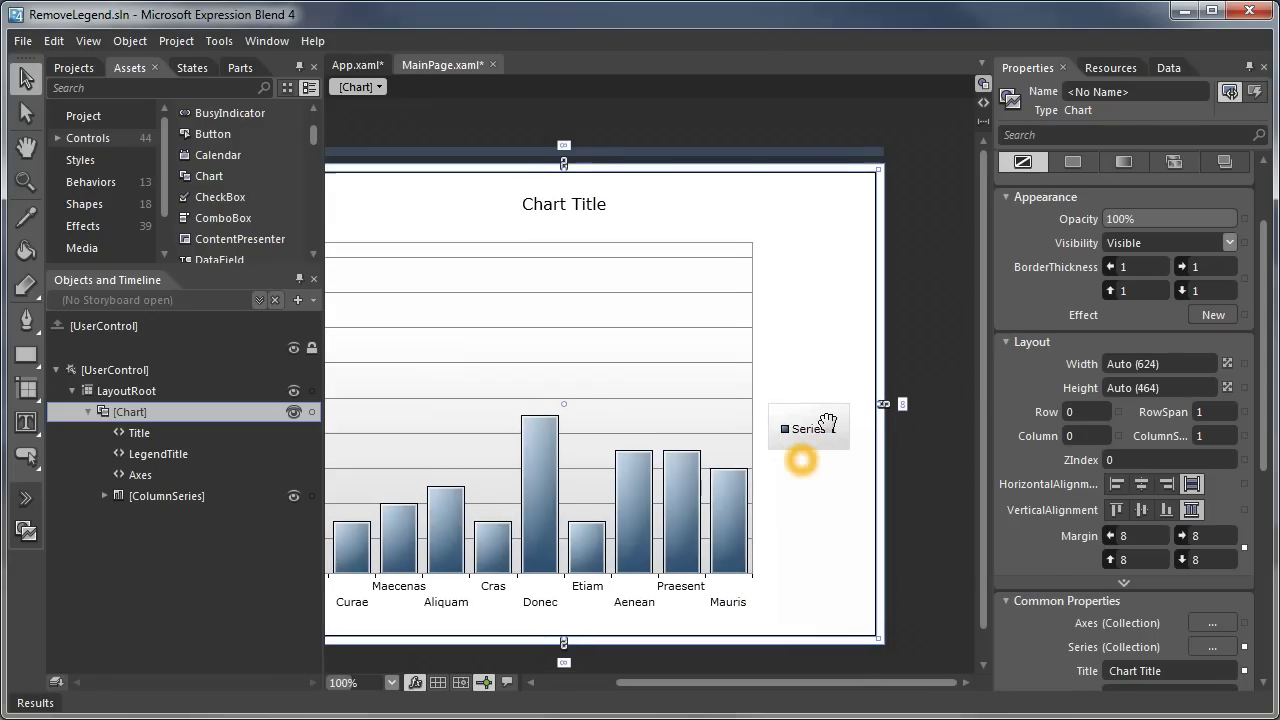
pyautogui.moveTo(809, 465); pyautogui.dragTo(877, 462)
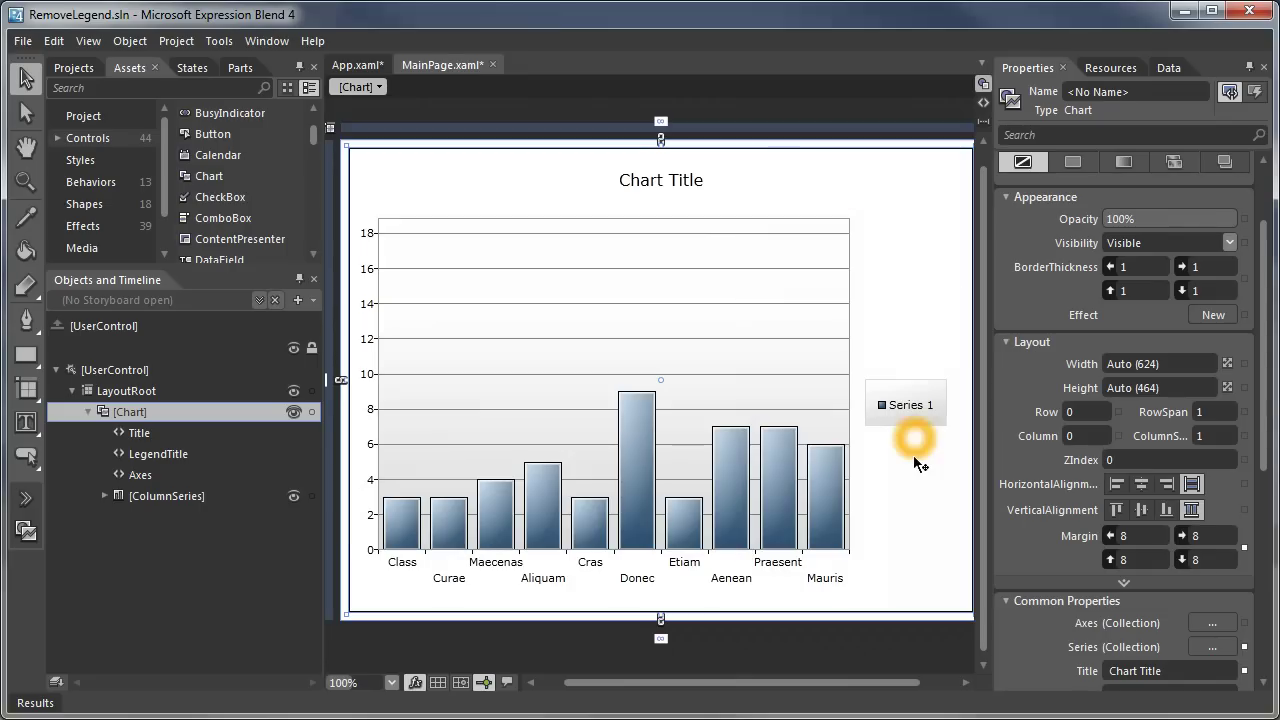
# Make an editable copy of the chart's LegendStyle named BlankLegendStyle.
pyautogui.click(127, 41)
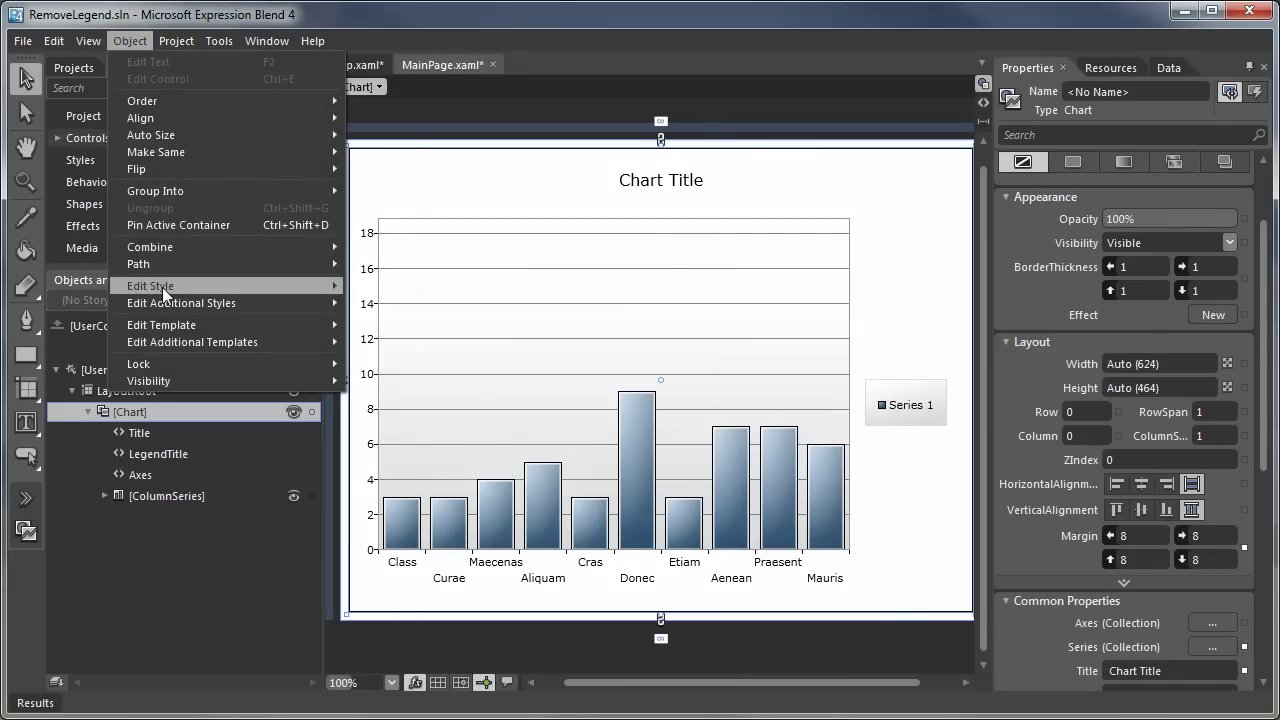
pyautogui.moveTo(166, 293)
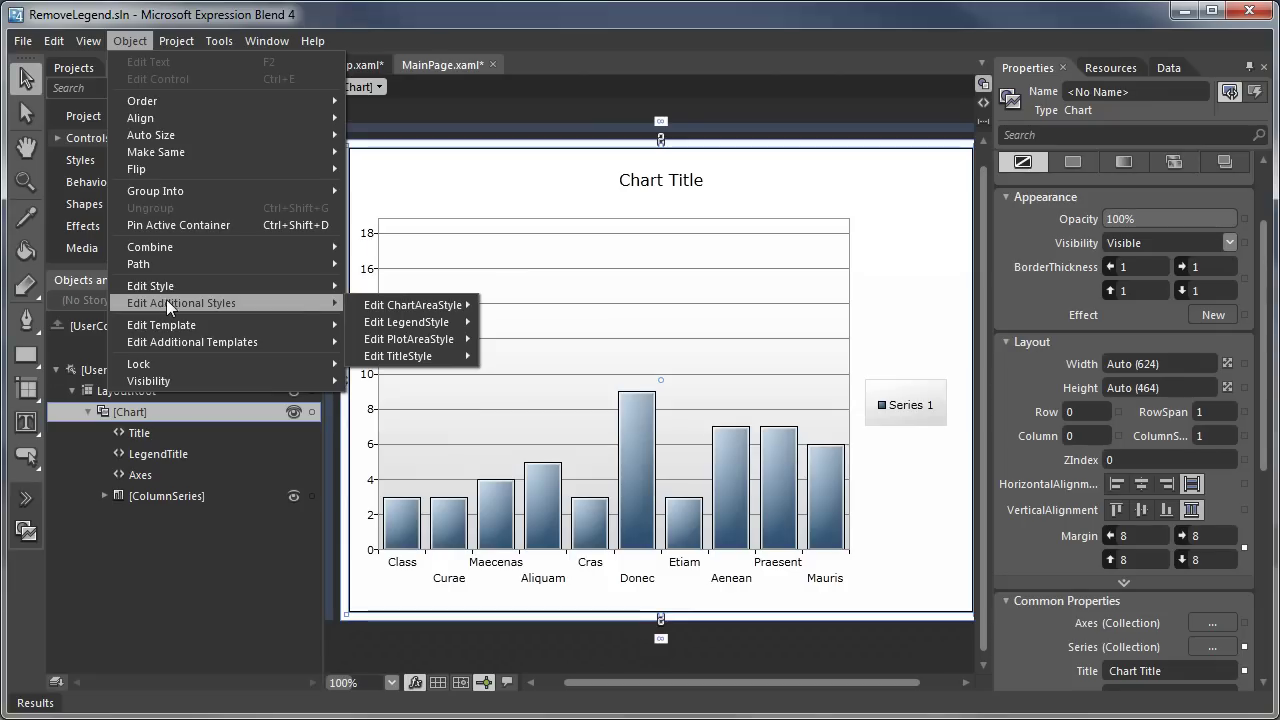
pyautogui.moveTo(424, 335)
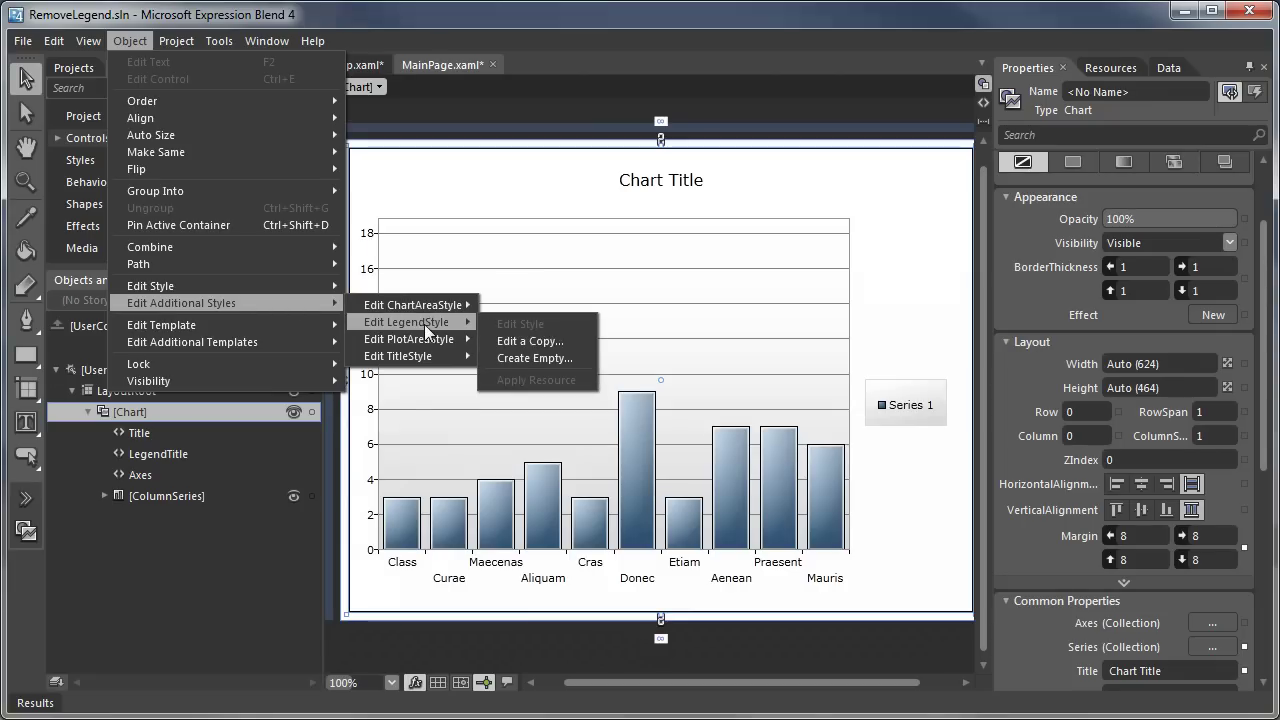
pyautogui.click(560, 340)
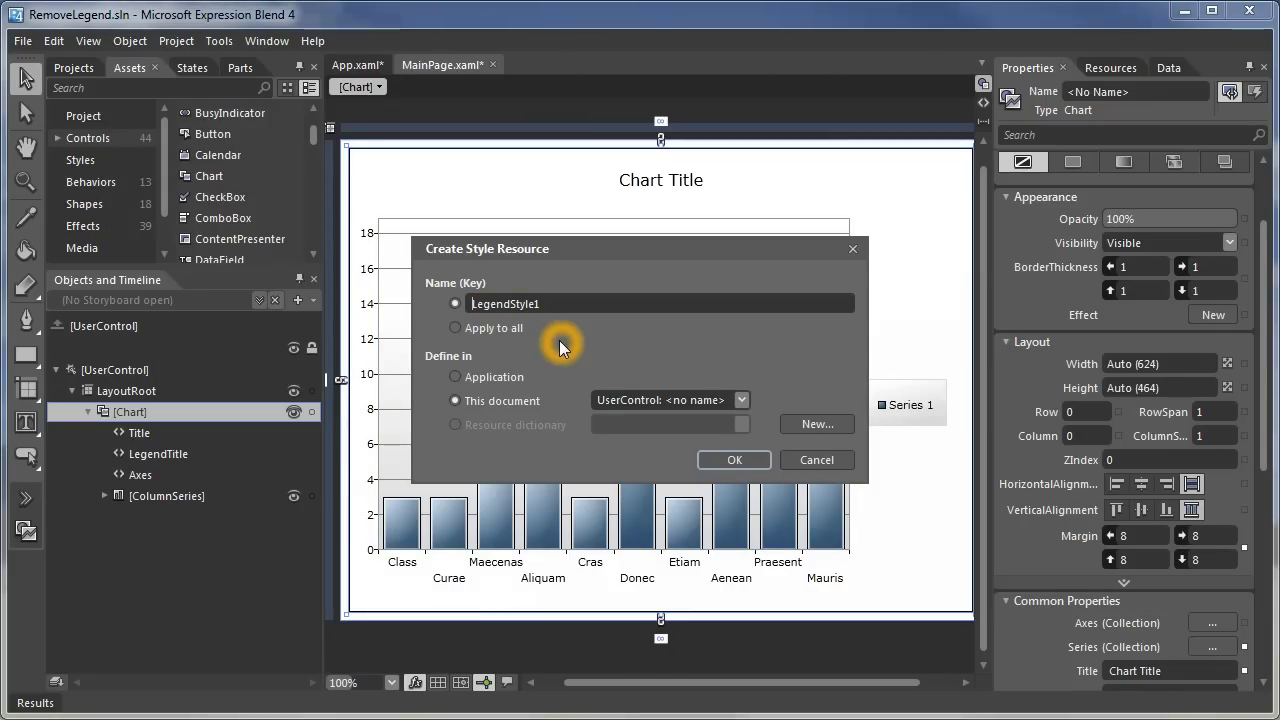
pyautogui.write('Baln')
pyautogui.press('BackSpace')
pyautogui.press('BackSpace')
pyautogui.press('BackSpace')
pyautogui.write('lank')
pyautogui.click(750, 466)
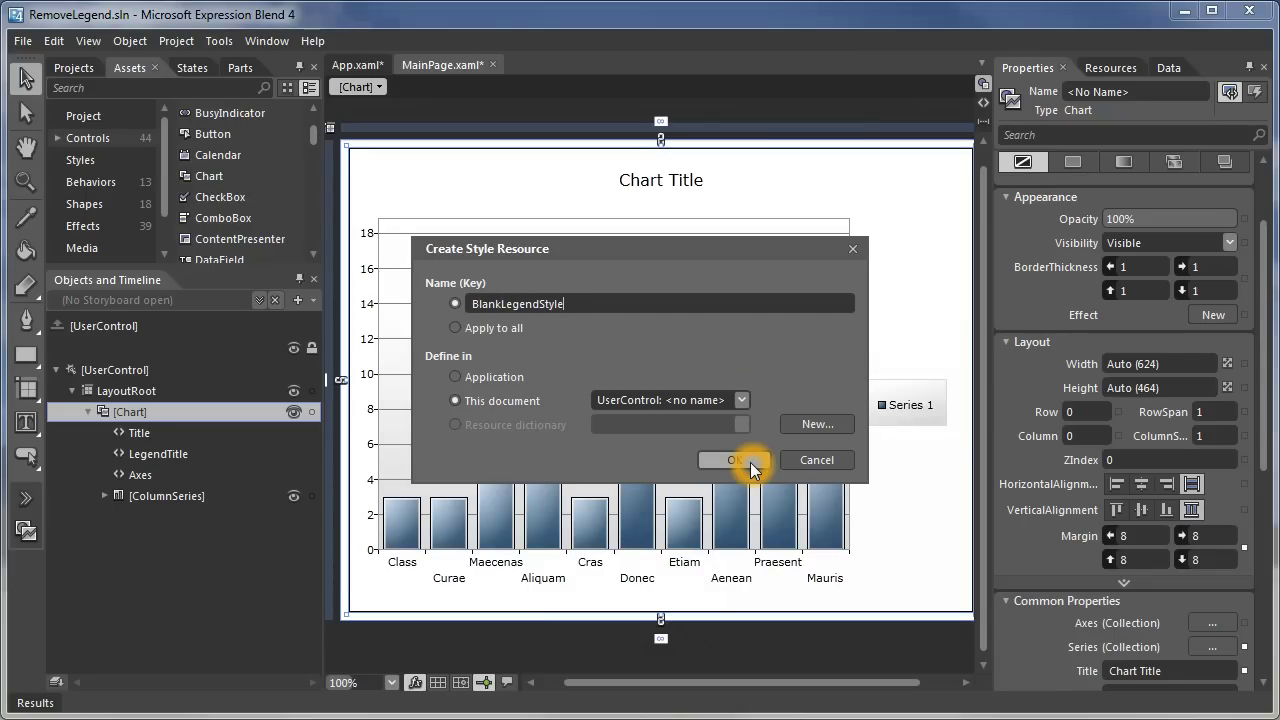
pyautogui.click(750, 466)
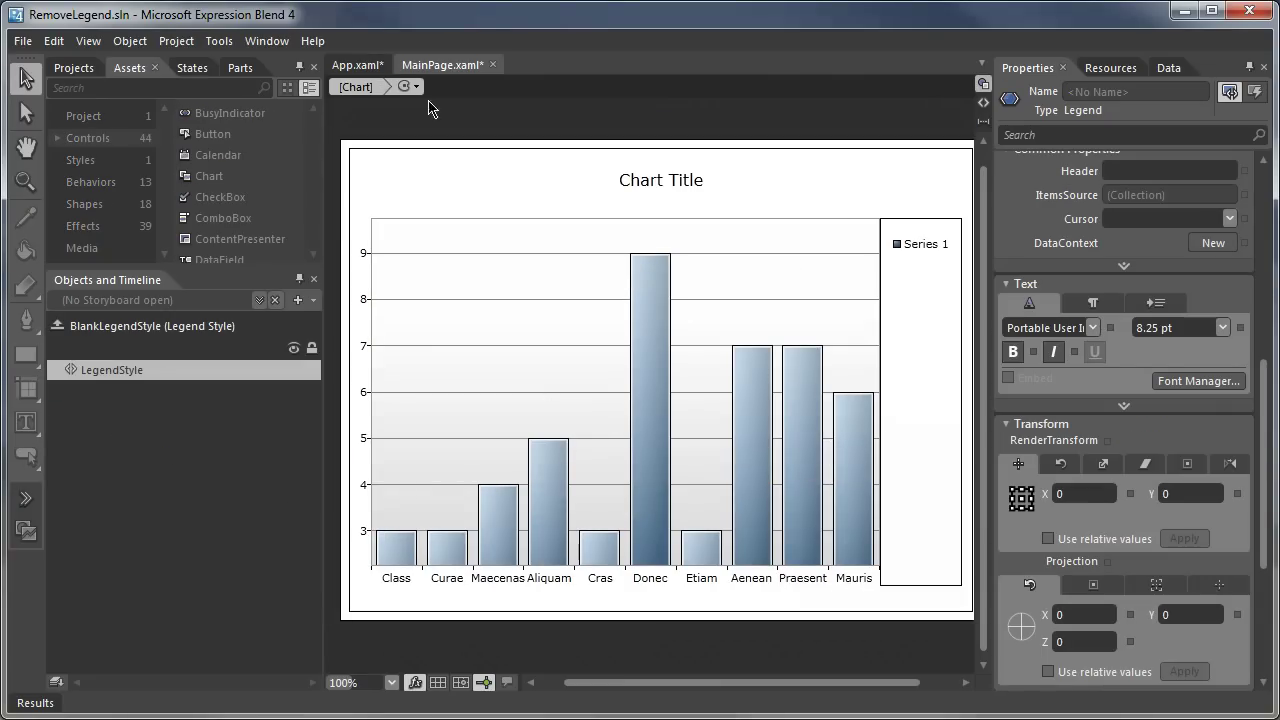
# Edit the legend style's current template and delete its inner [Grid] with the legend contents.
pyautogui.click(409, 86)
pyautogui.moveTo(510, 108)
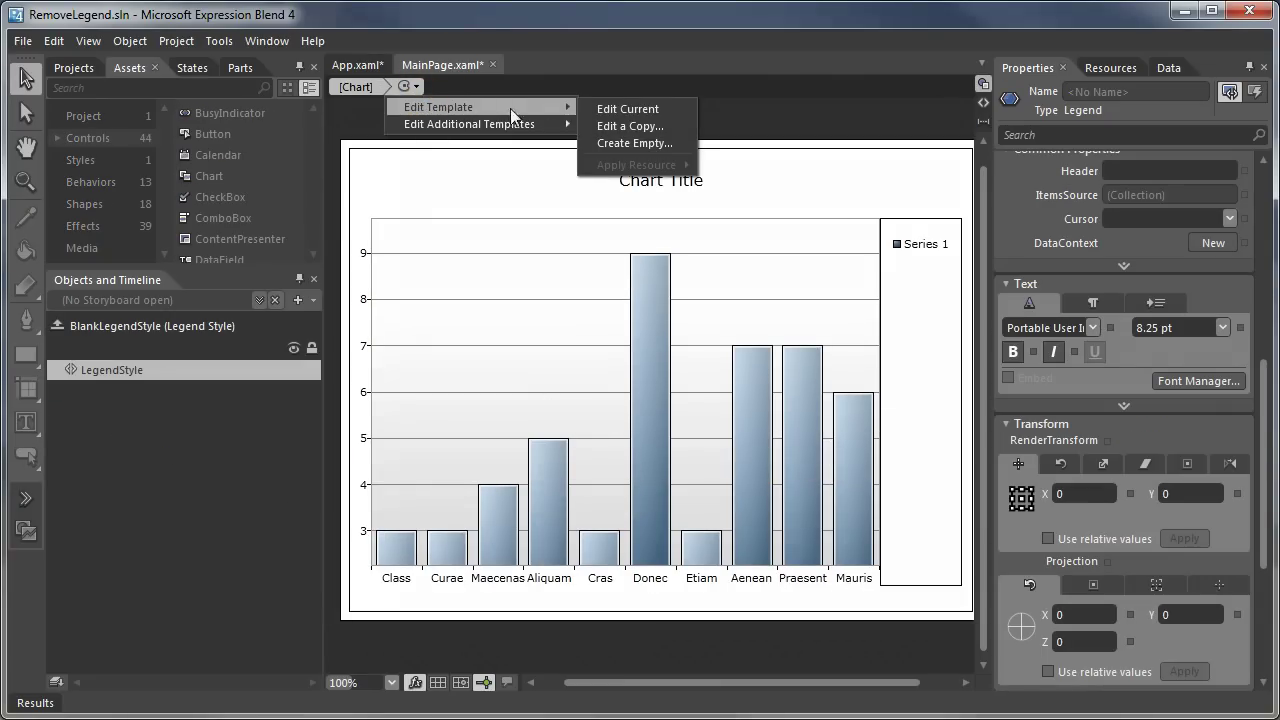
pyautogui.click(651, 110)
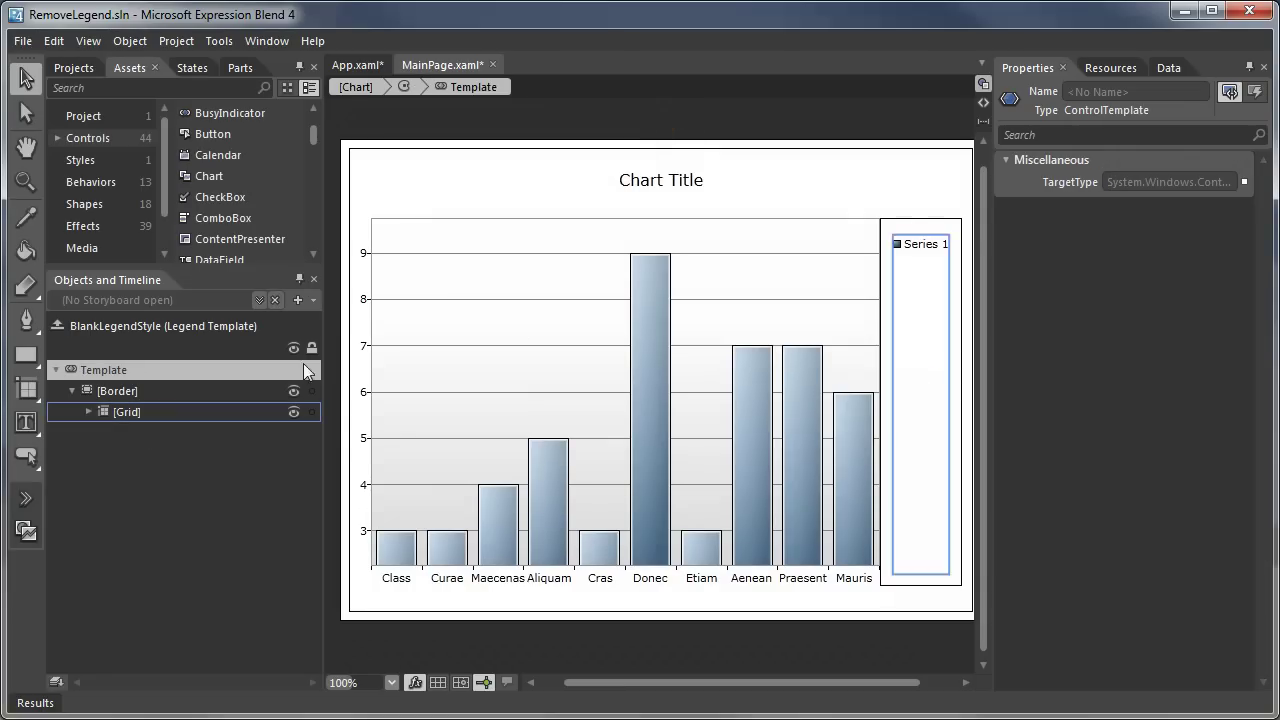
pyautogui.click(88, 413)
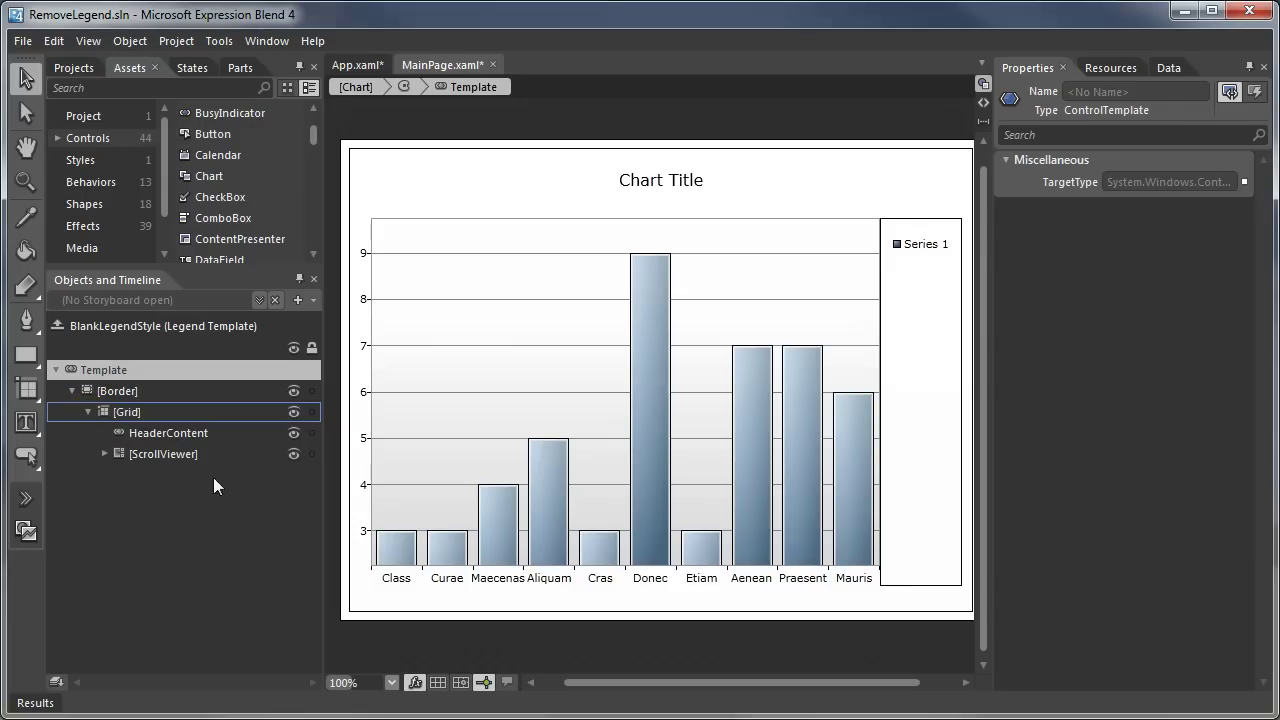
pyautogui.click(908, 220)
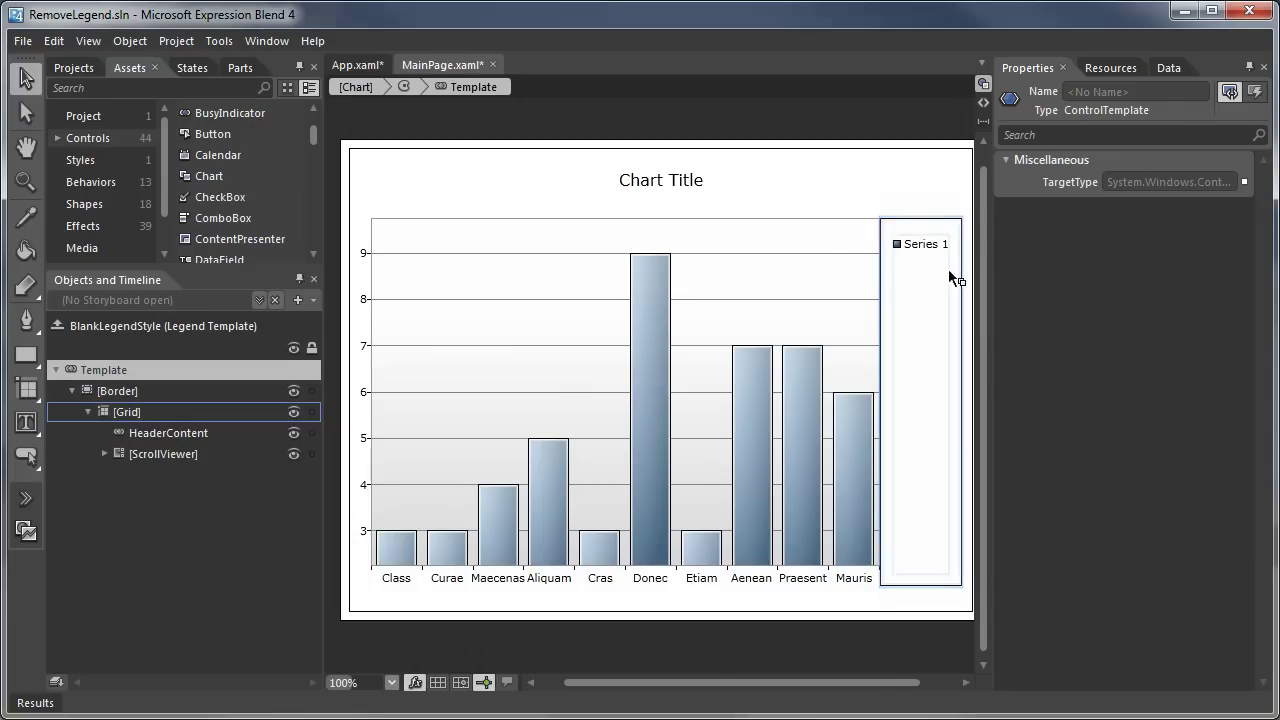
pyautogui.click(131, 411)
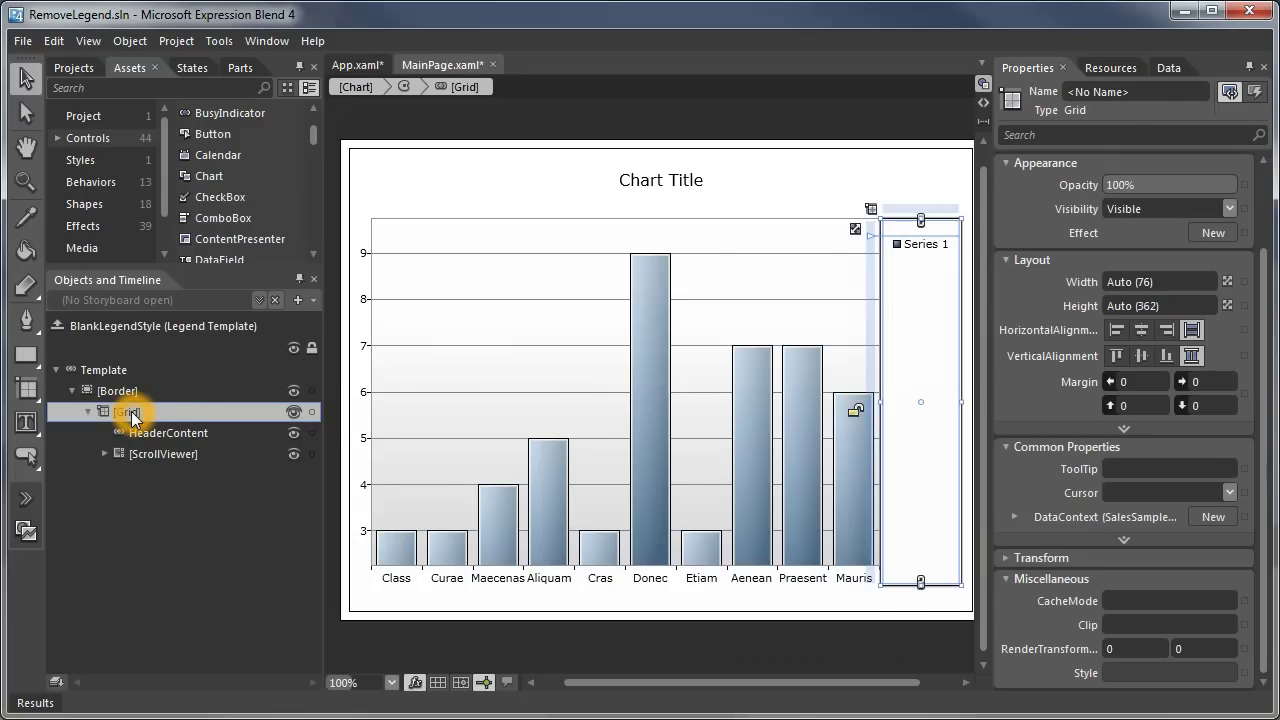
pyautogui.press('Delete')
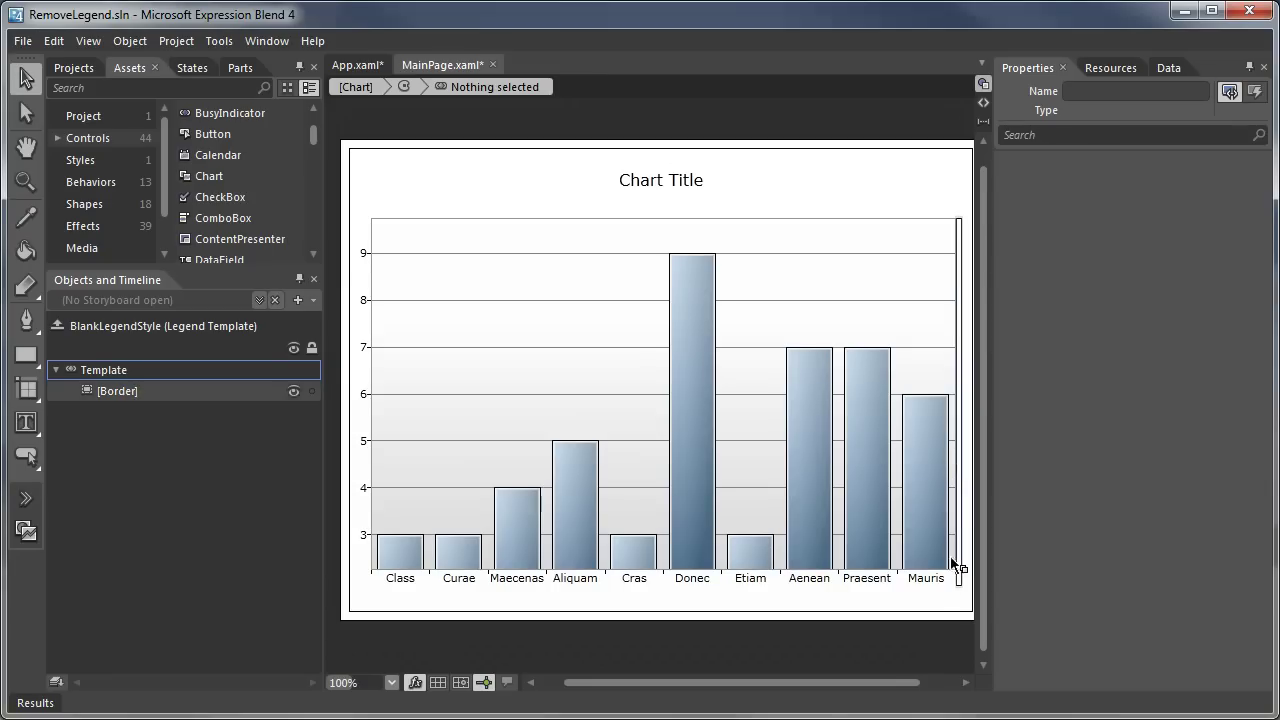
# Reset the remaining Border's Background and BorderBrush and set its Visibility to Collapsed.
pyautogui.click(936, 268)
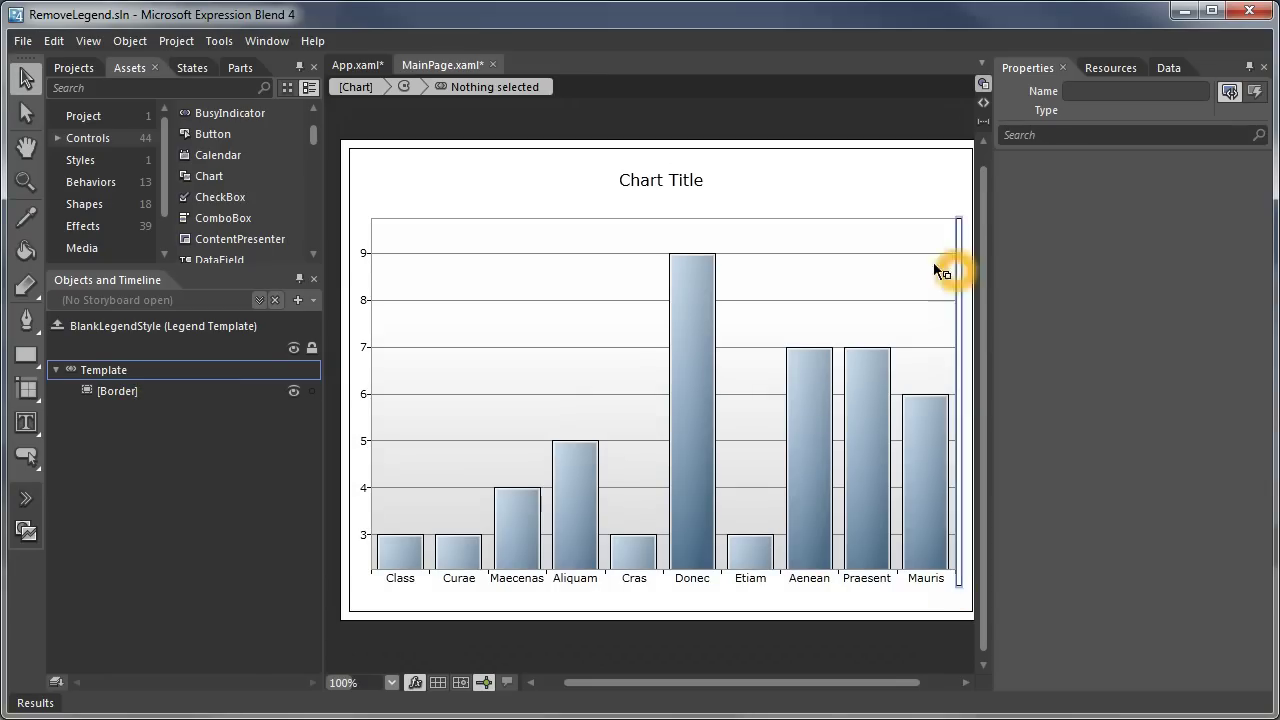
pyautogui.click(125, 391)
pyautogui.moveTo(1263, 400); pyautogui.dragTo(1276, 172)
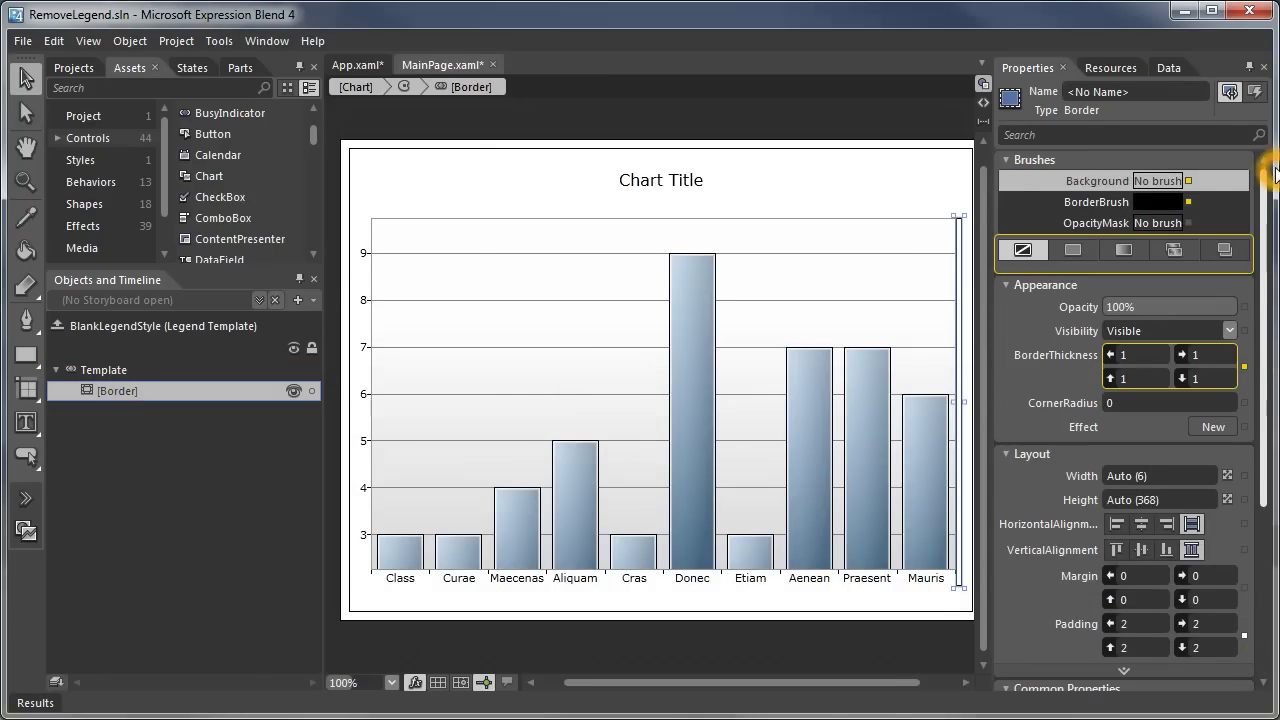
pyautogui.click(928, 323)
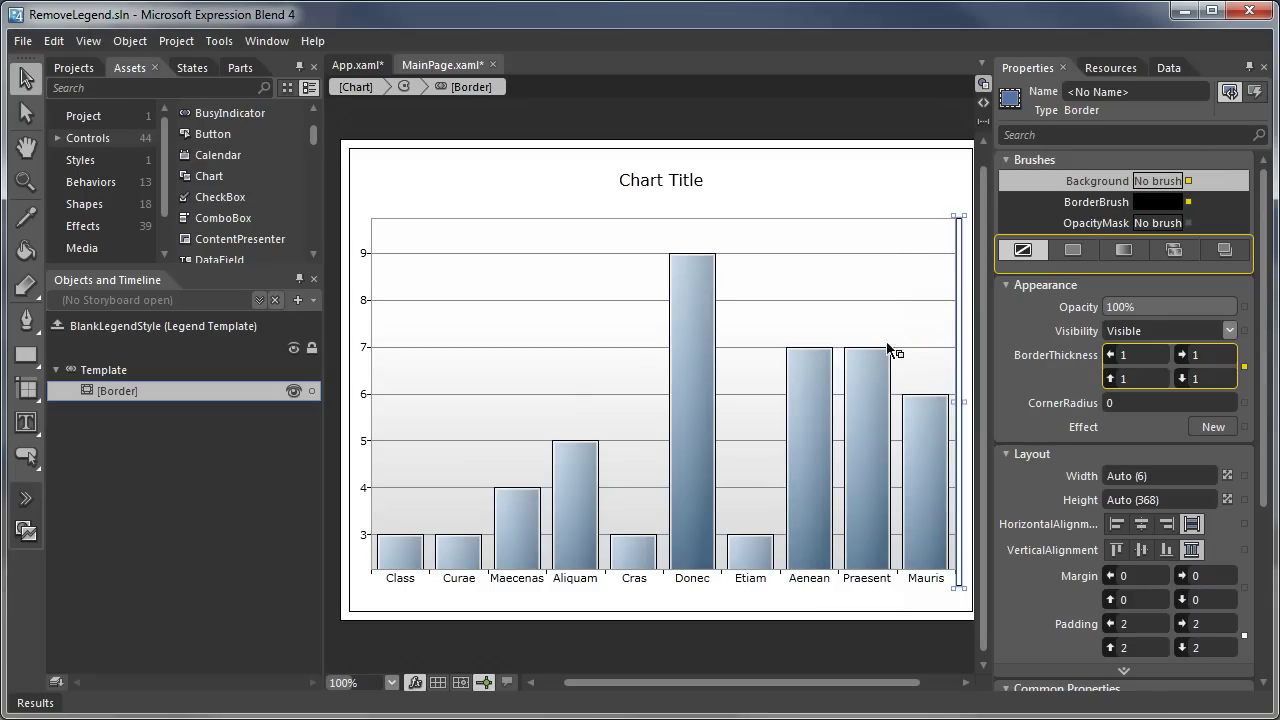
pyautogui.click(924, 270)
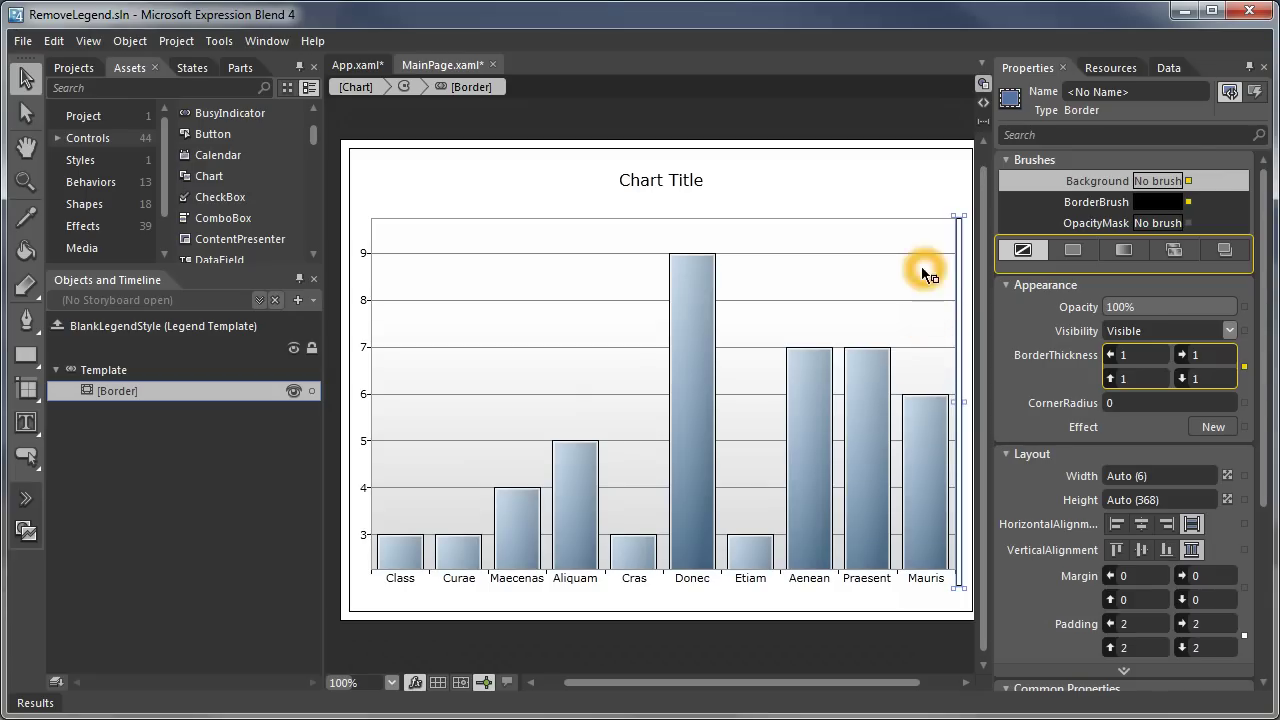
pyautogui.click(1189, 181)
pyautogui.click(1035, 219)
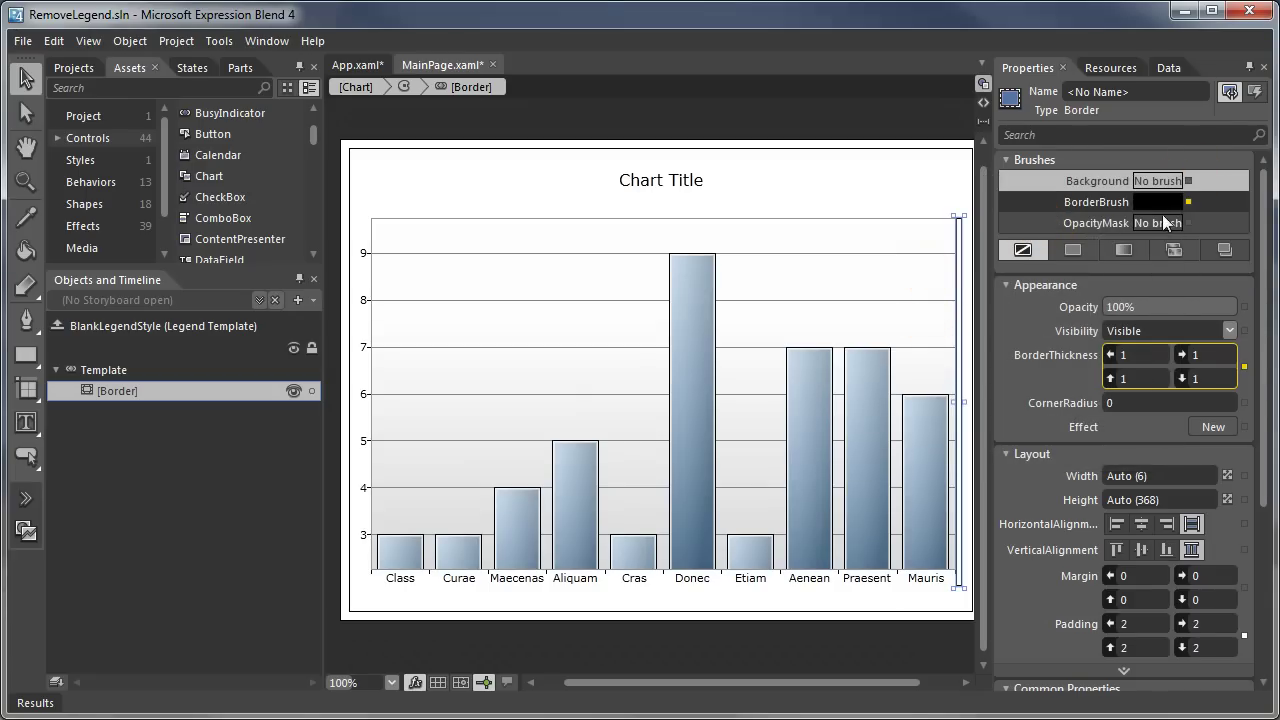
pyautogui.click(1189, 202)
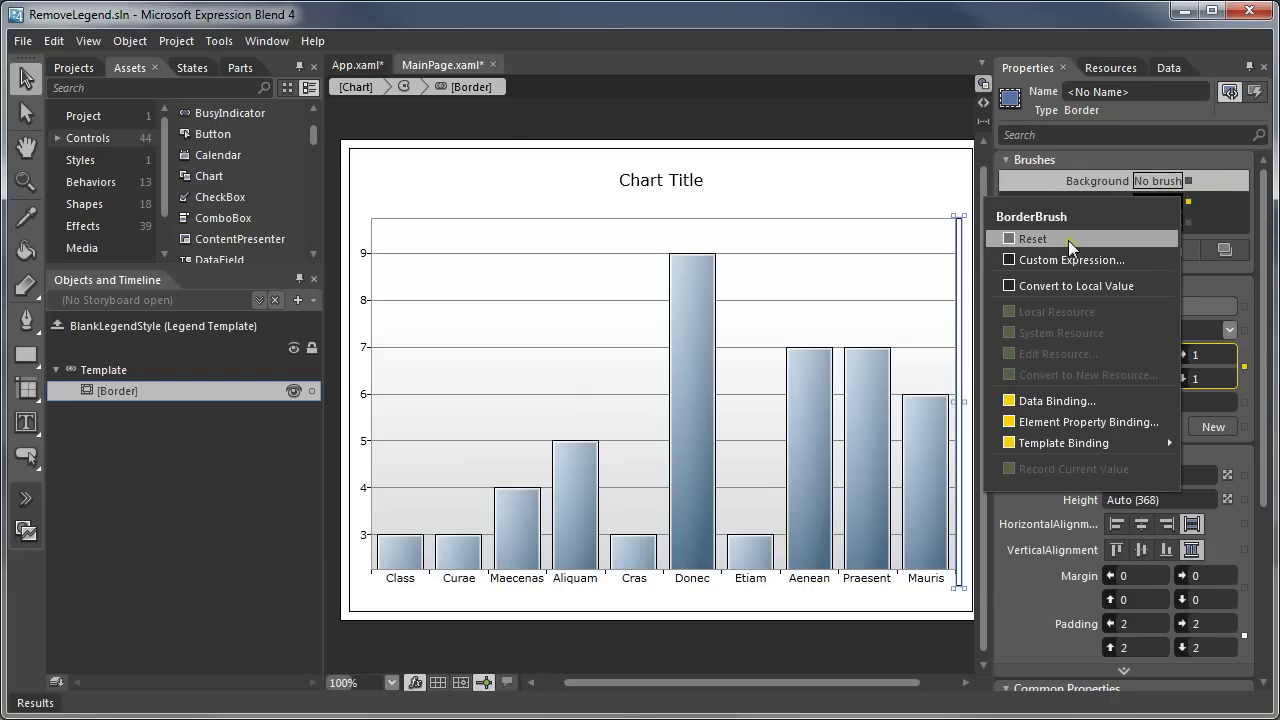
pyautogui.click(1068, 240)
pyautogui.click(1146, 329)
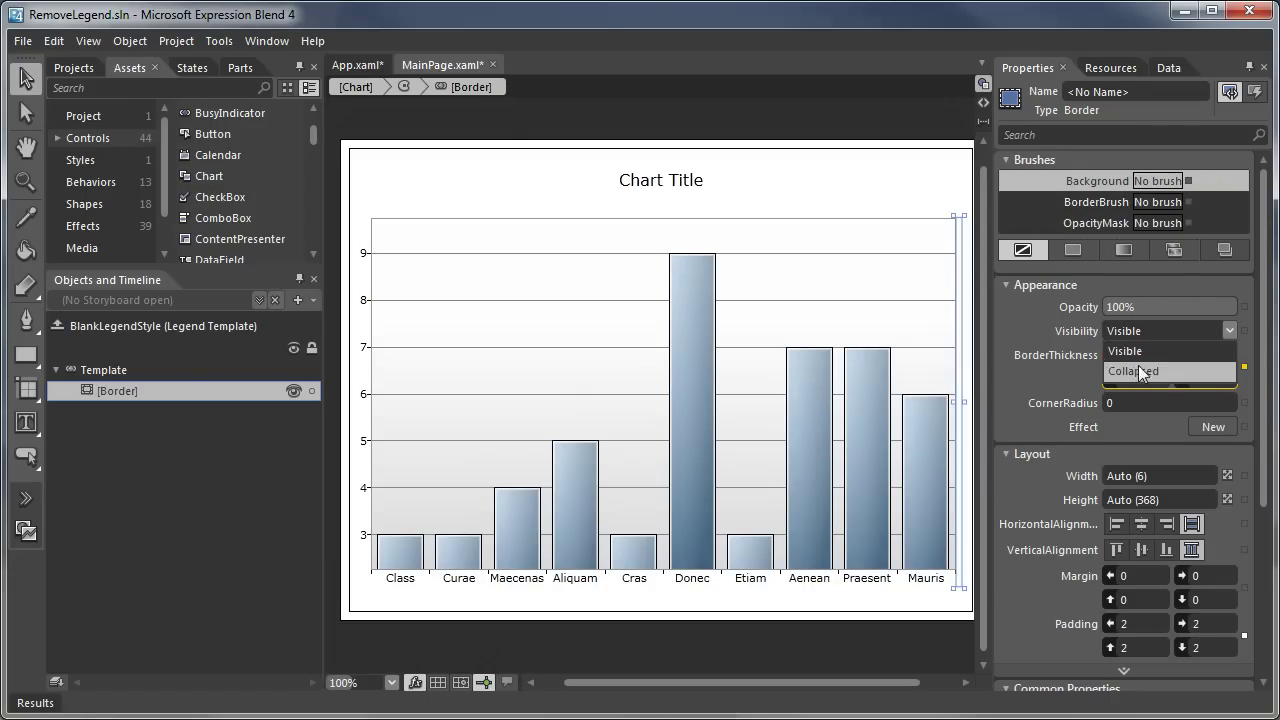
pyautogui.click(1138, 371)
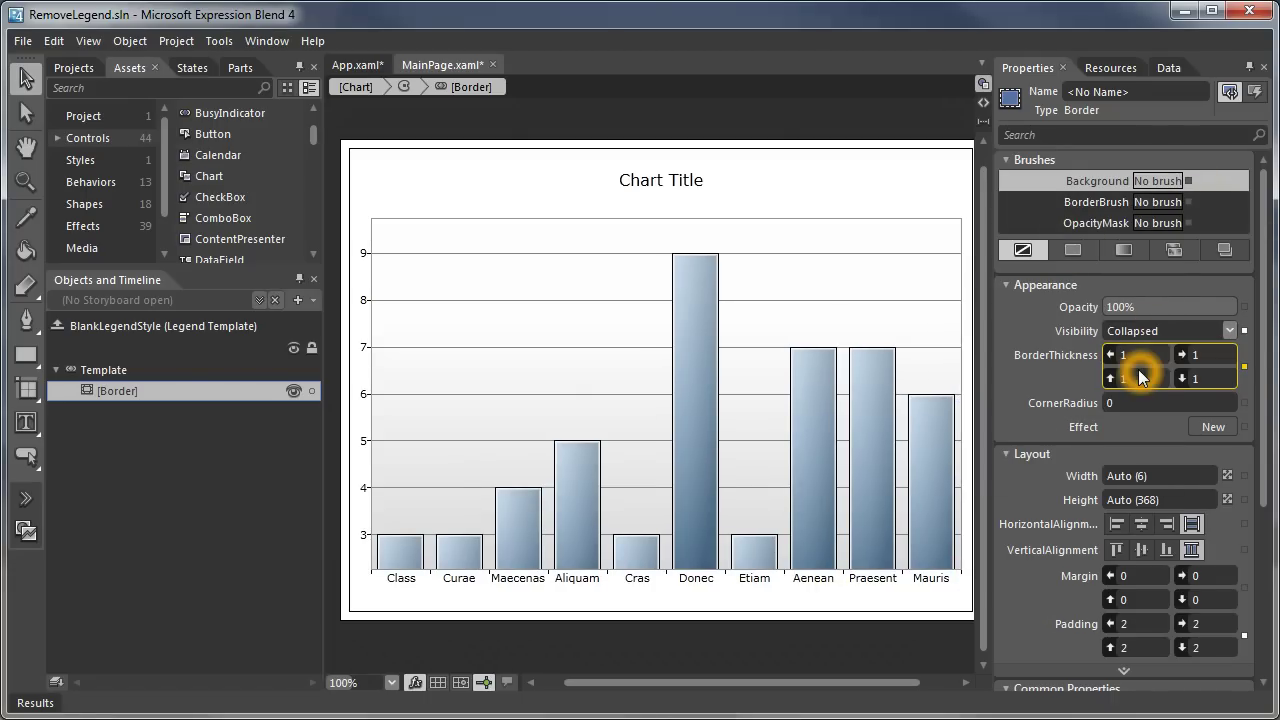
# Return to the [Chart] and drag BlankLegendStyle from the UserControl's resources onto it.
pyautogui.click(354, 87)
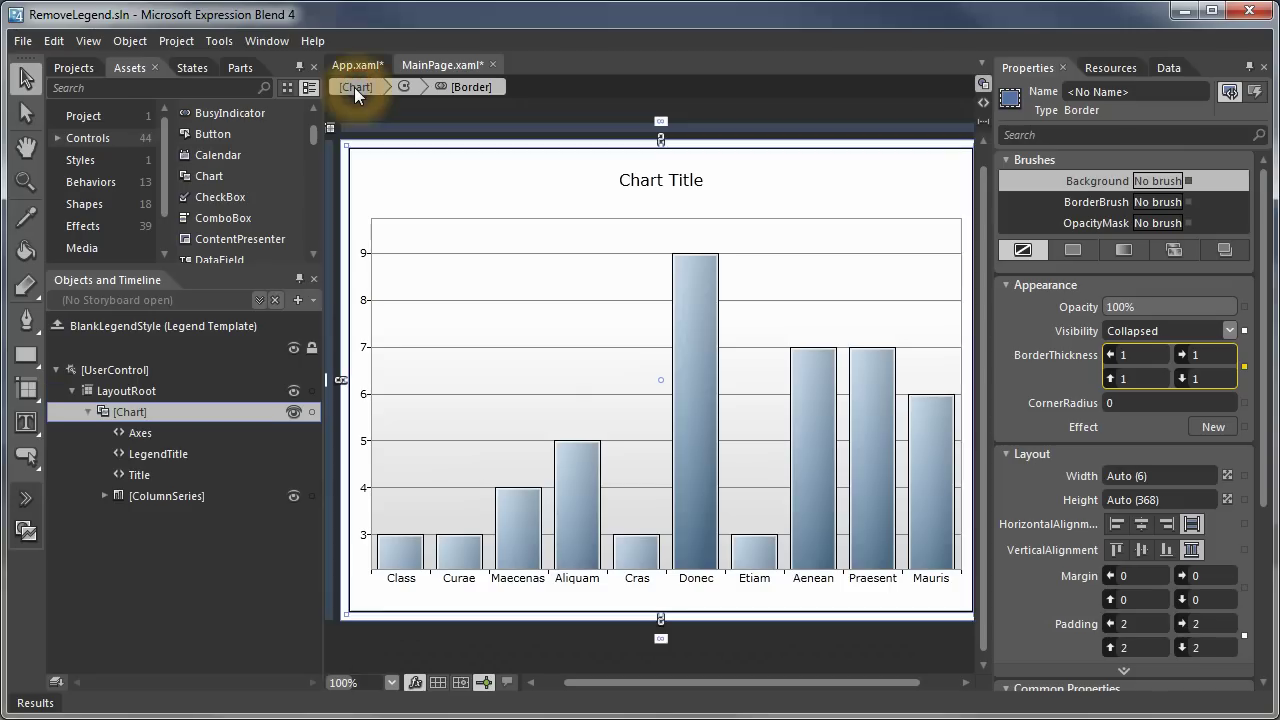
pyautogui.click(650, 365)
pyautogui.scroll(-1, 650, 365)
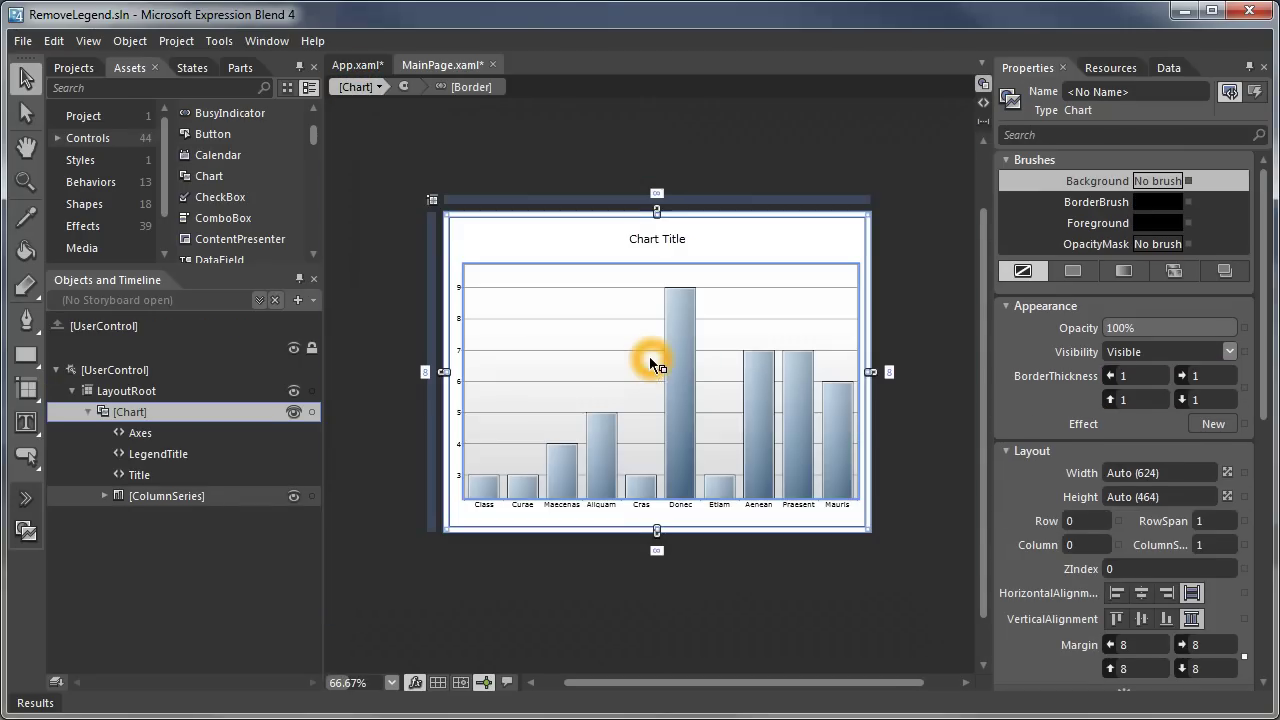
pyautogui.moveTo(650, 360); pyautogui.dragTo(600, 343)
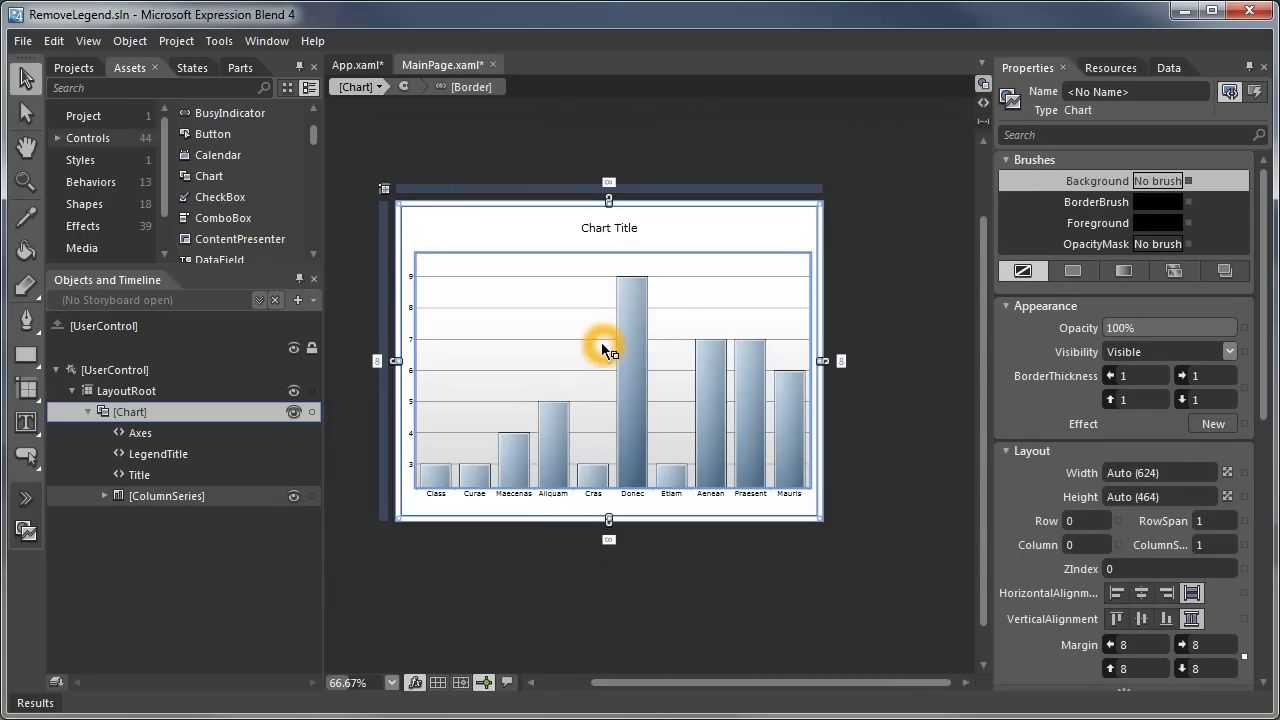
pyautogui.click(1118, 68)
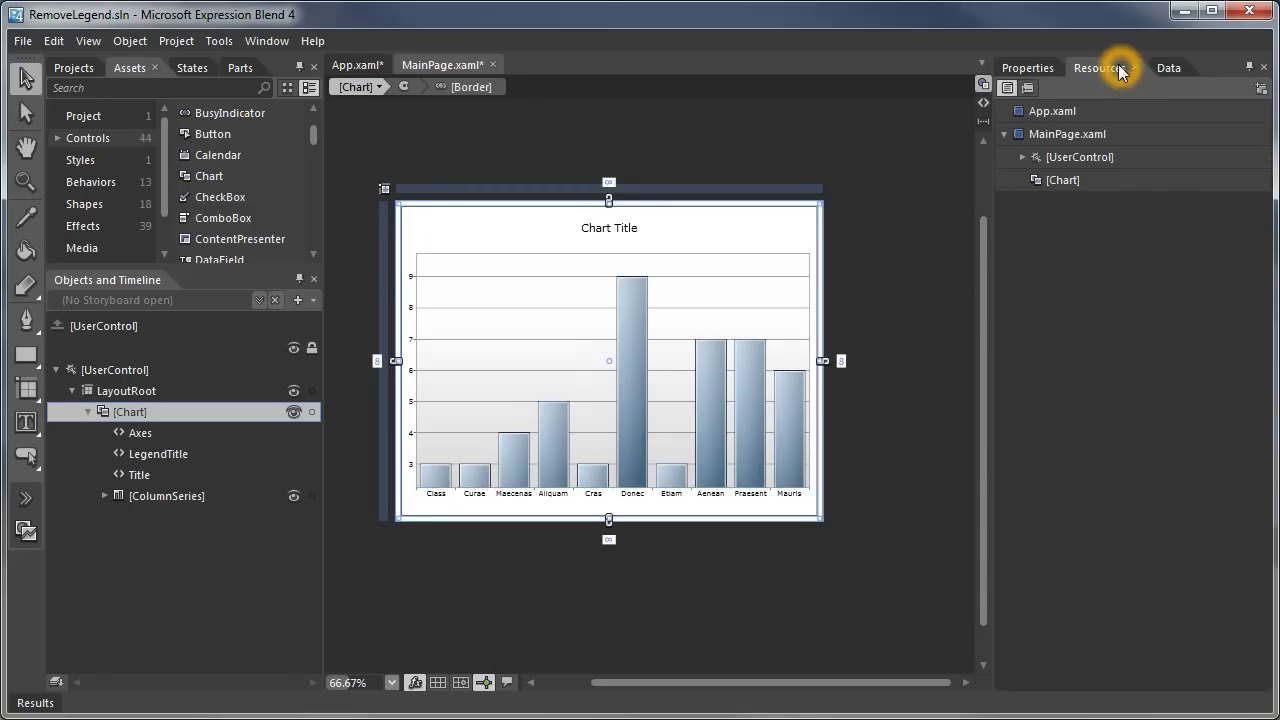
pyautogui.click(1022, 158)
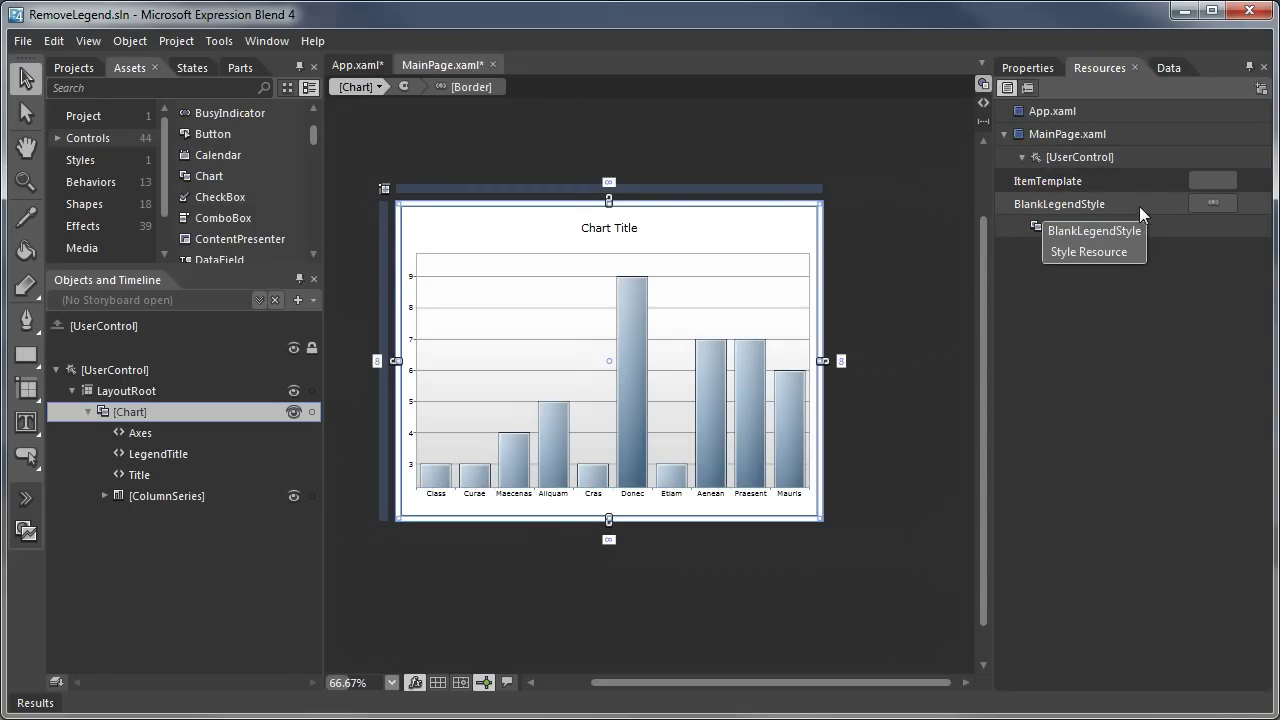
pyautogui.click(1099, 205)
pyautogui.moveTo(1099, 205); pyautogui.dragTo(463, 294)
# Reset the chart's LegendStyle property to bring the legend back.
pyautogui.click(1025, 72)
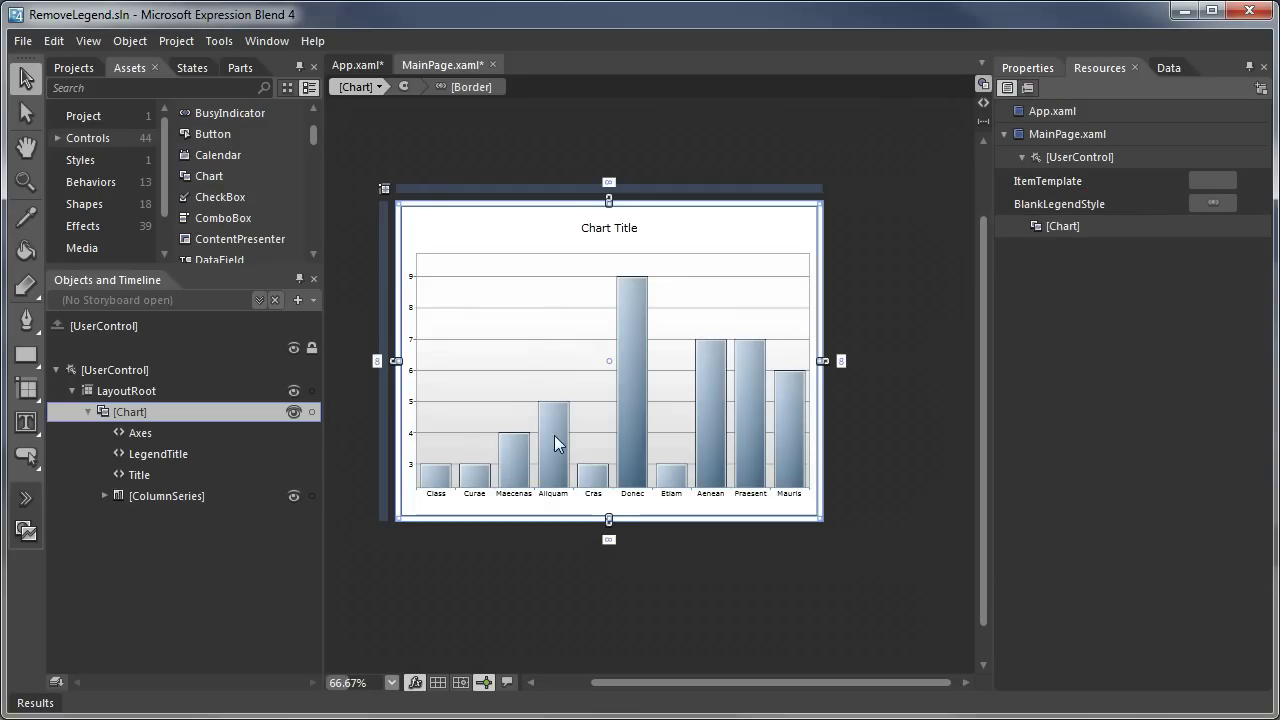
pyautogui.click(581, 418)
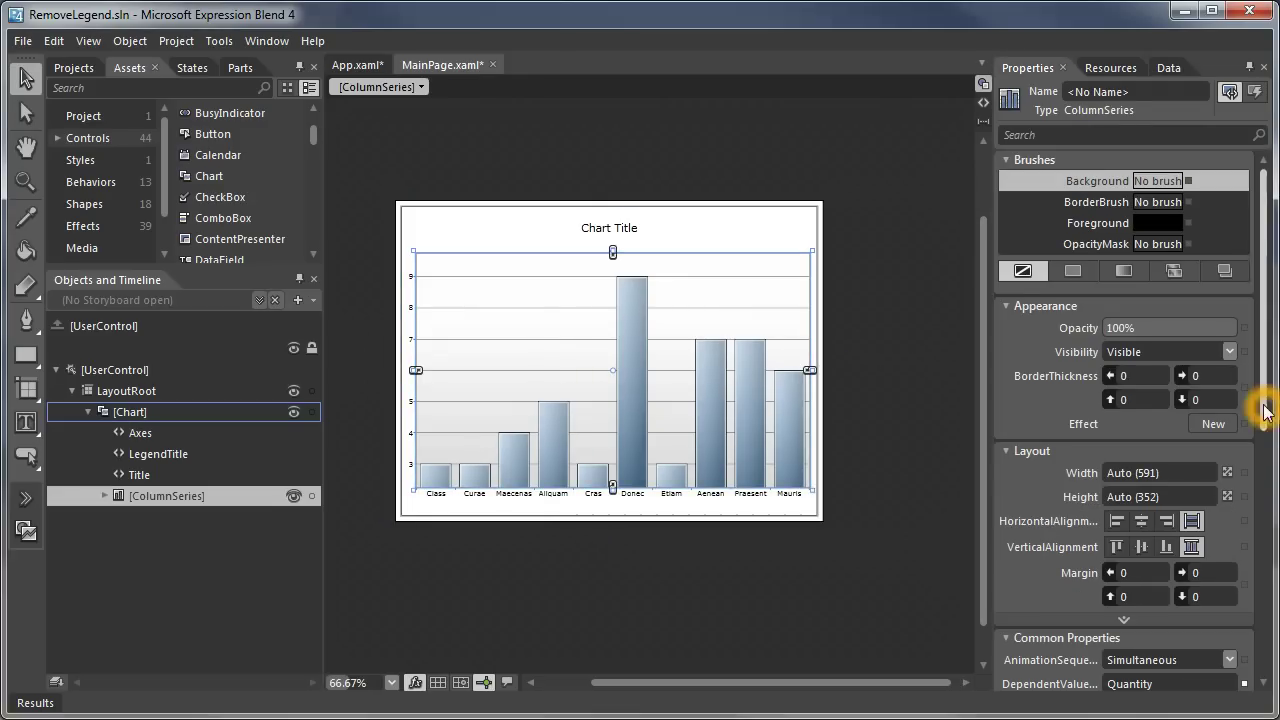
pyautogui.moveTo(1266, 400); pyautogui.dragTo(1275, 678)
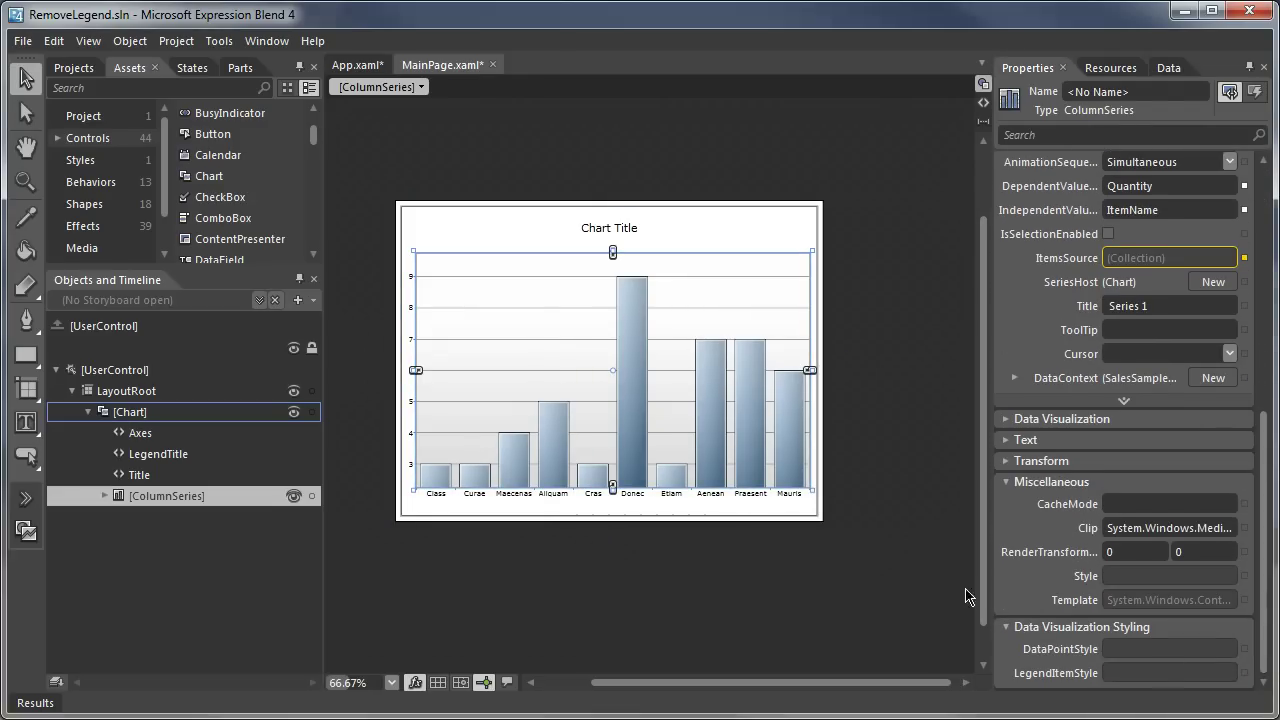
pyautogui.click(746, 234)
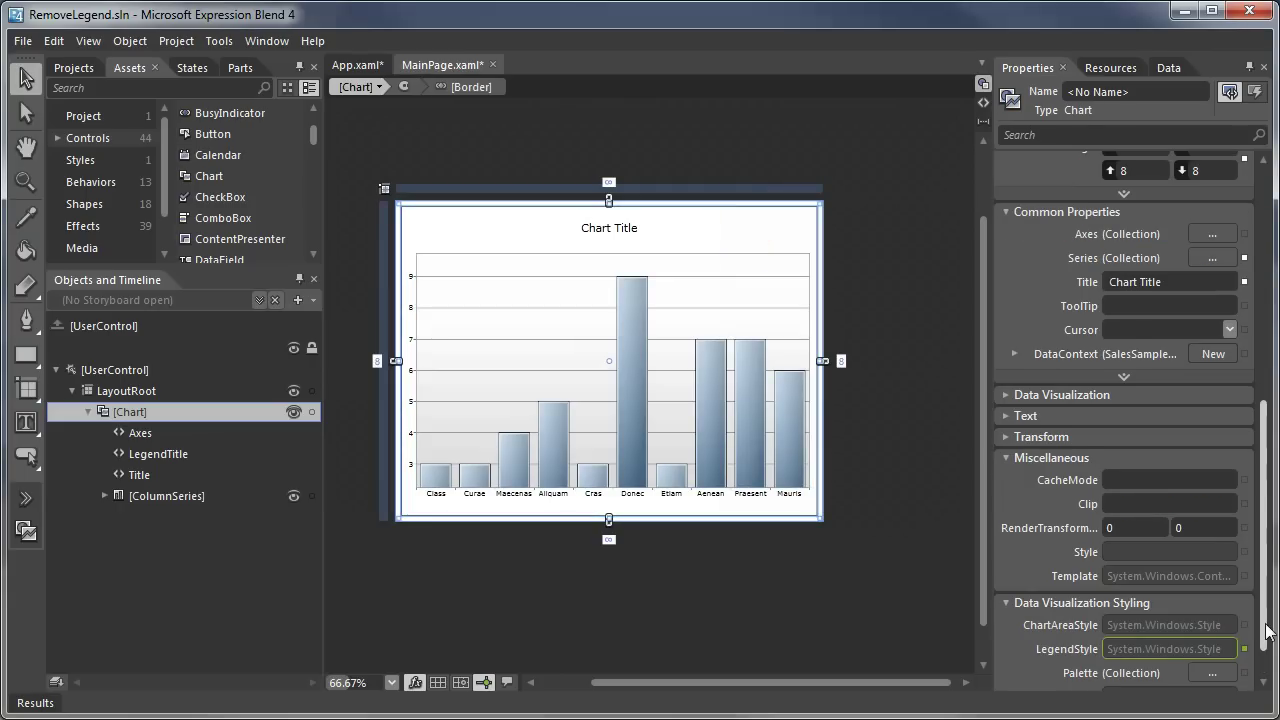
pyautogui.moveTo(1264, 626); pyautogui.dragTo(1266, 655)
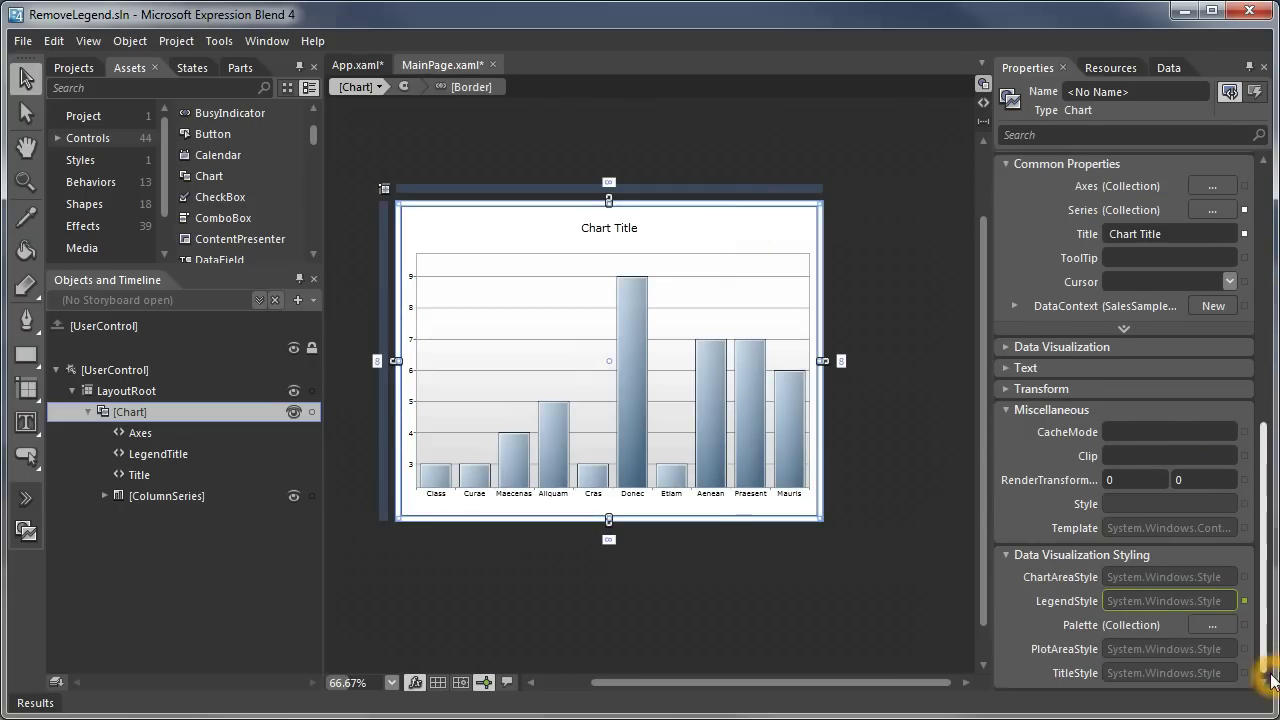
pyautogui.click(1245, 602)
pyautogui.click(1090, 637)
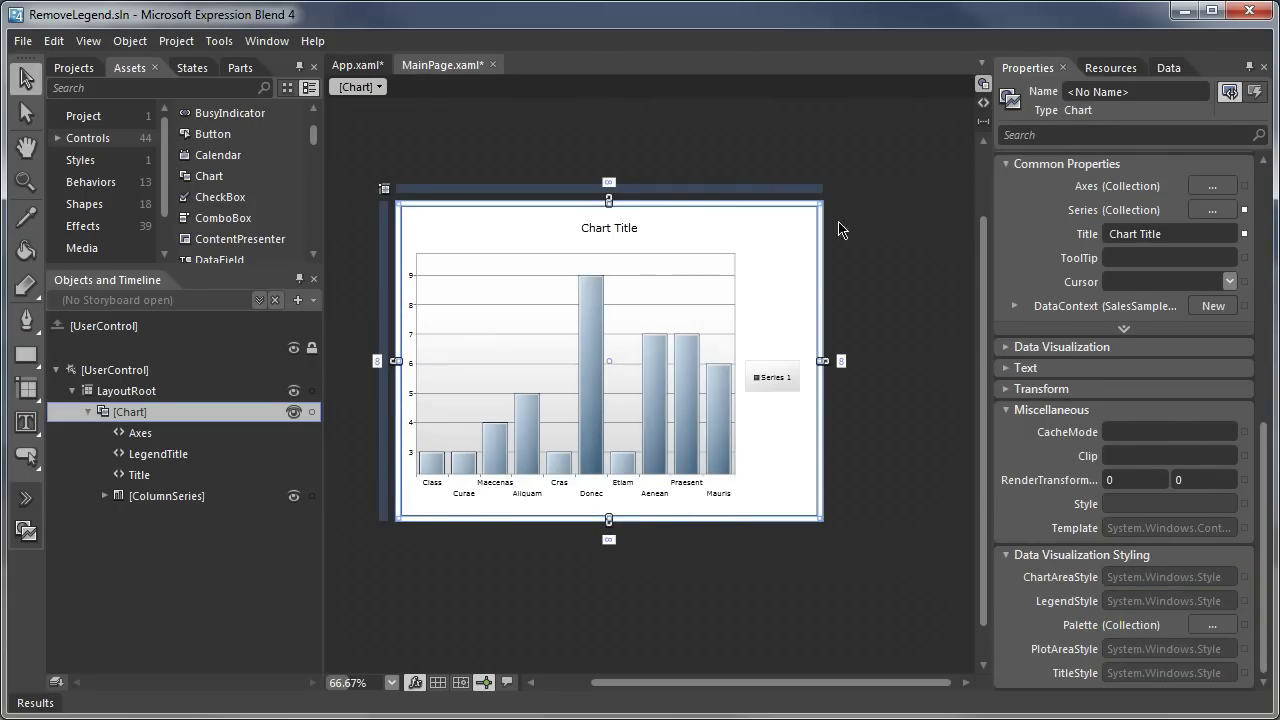
pyautogui.click(856, 133)
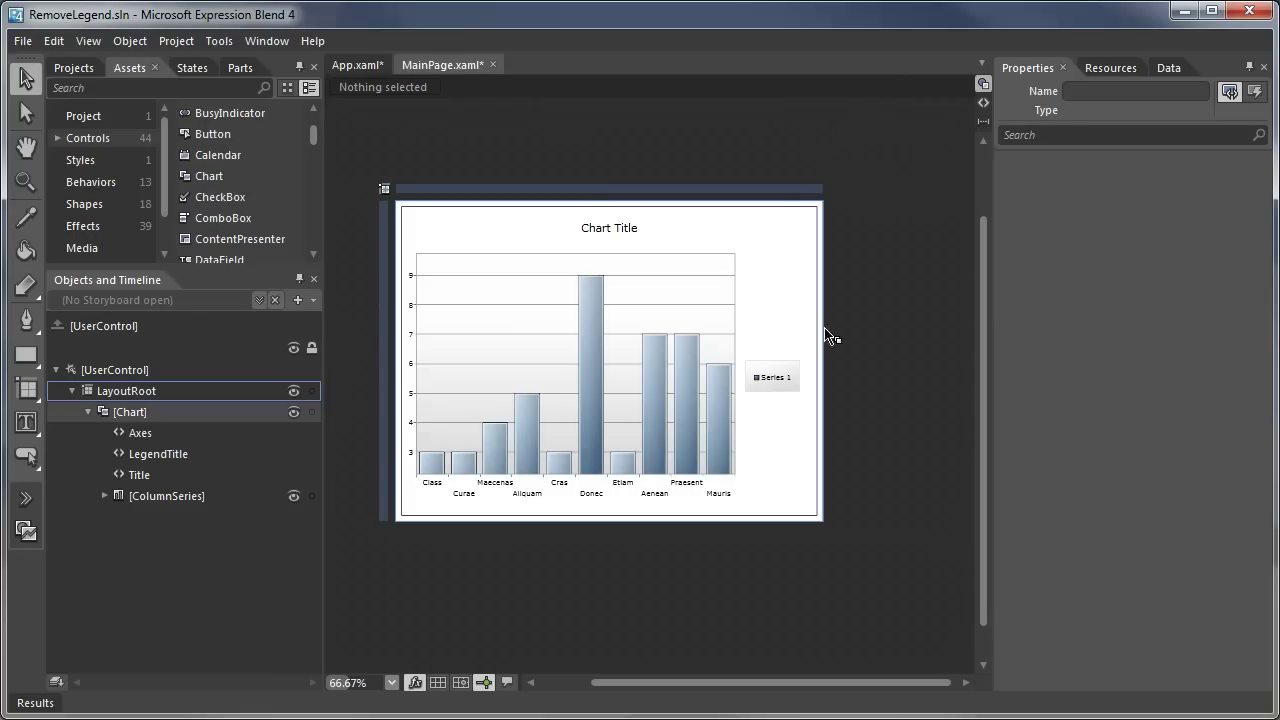
# Apply the BlankLegendStyle resource to the chart's legend via Edit LegendStyle > Apply Resource.
pyautogui.rightClick(775, 242)
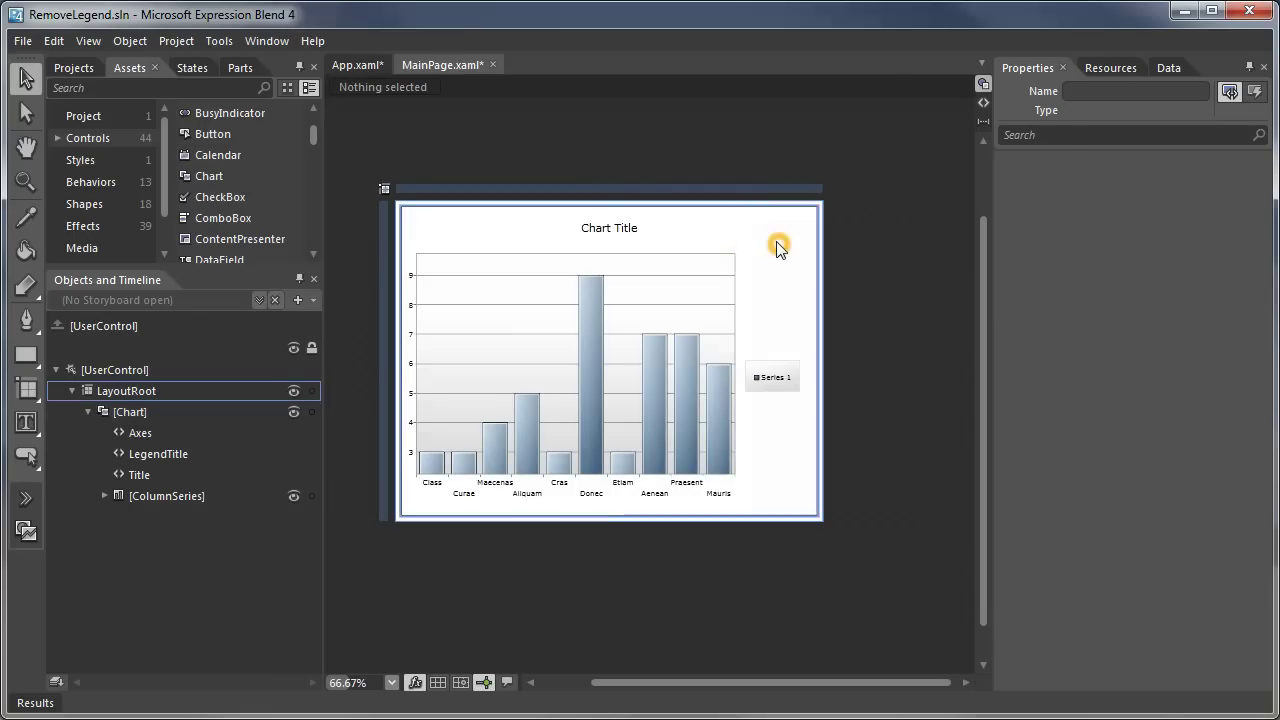
pyautogui.moveTo(880, 511)
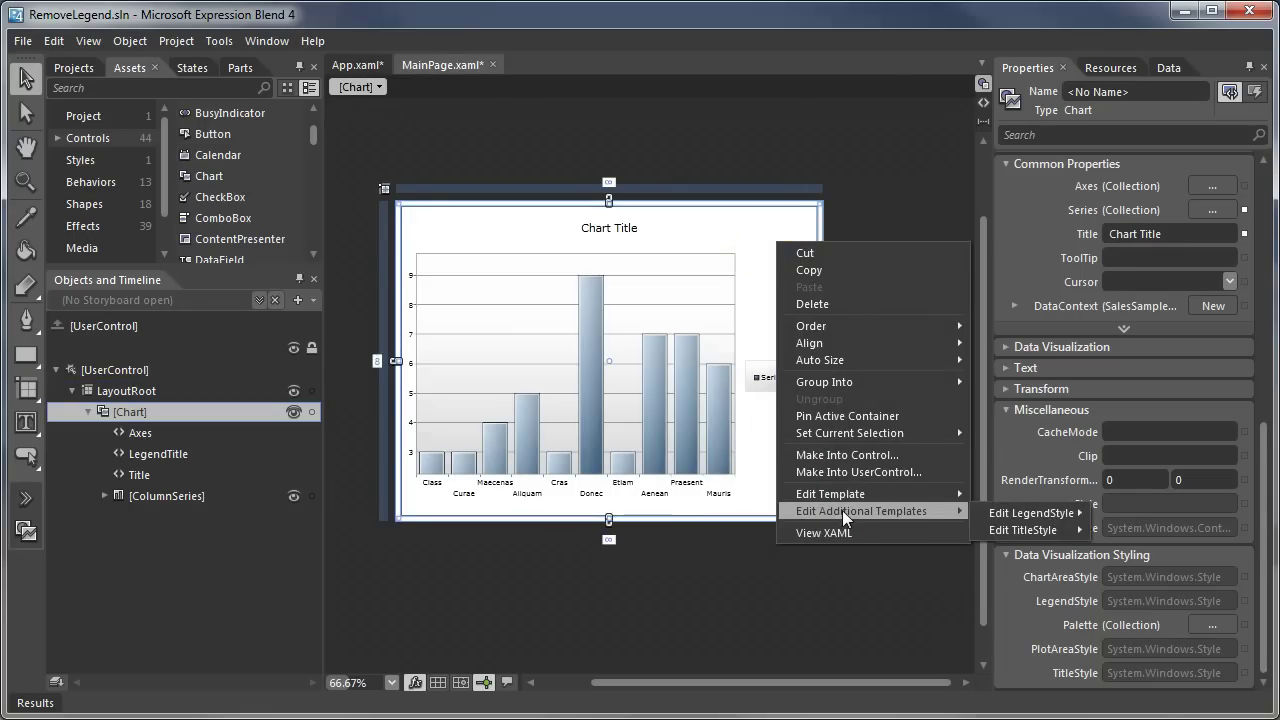
pyautogui.moveTo(1012, 515)
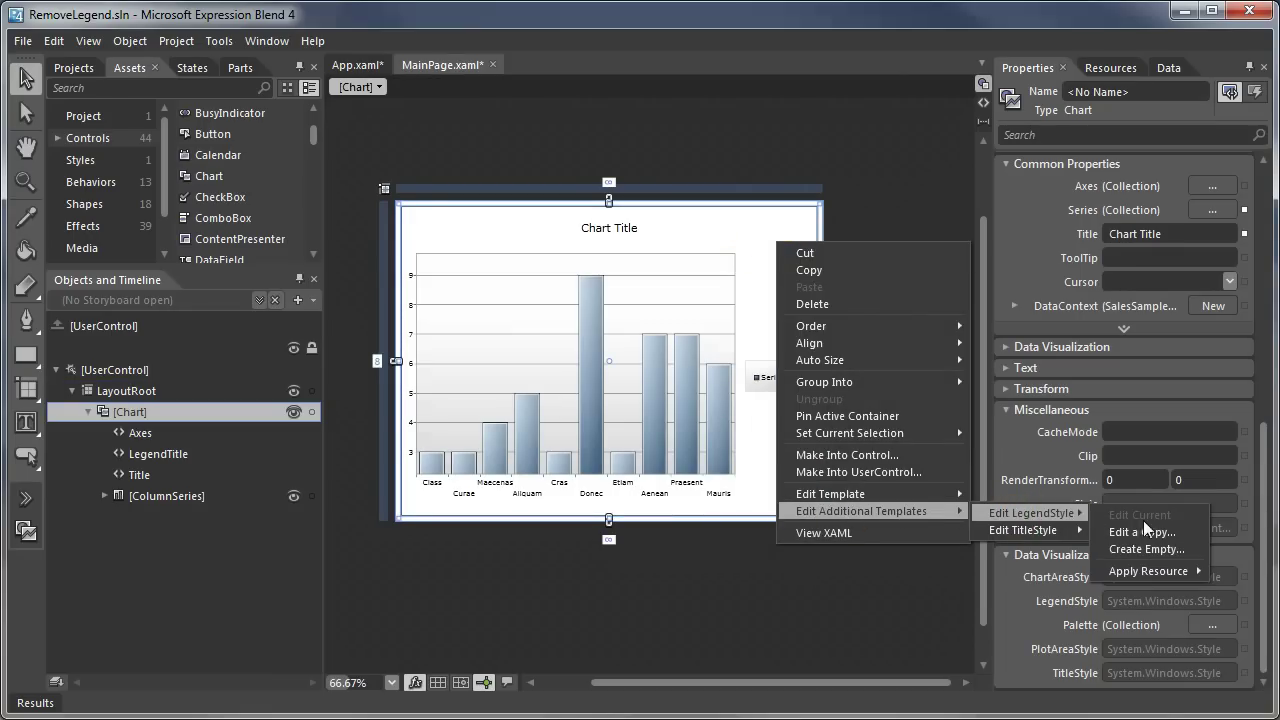
pyautogui.moveTo(1146, 572)
pyautogui.click(1015, 576)
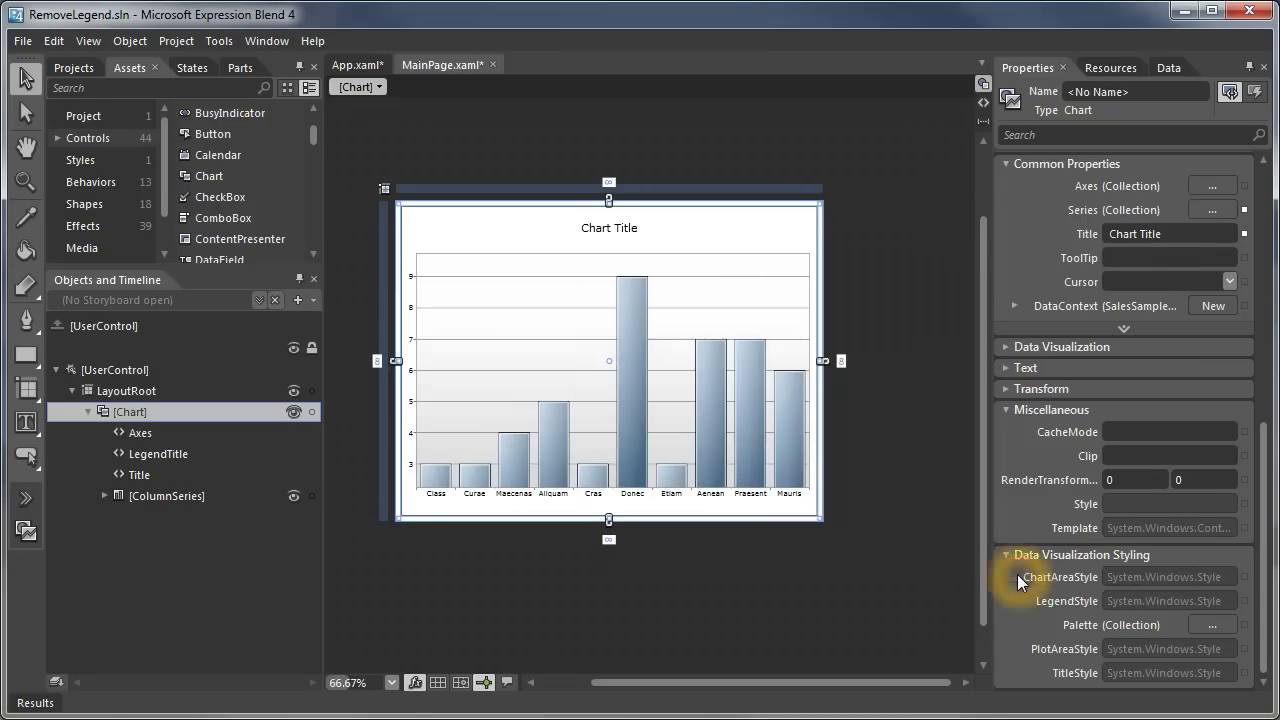
pyautogui.click(881, 273)
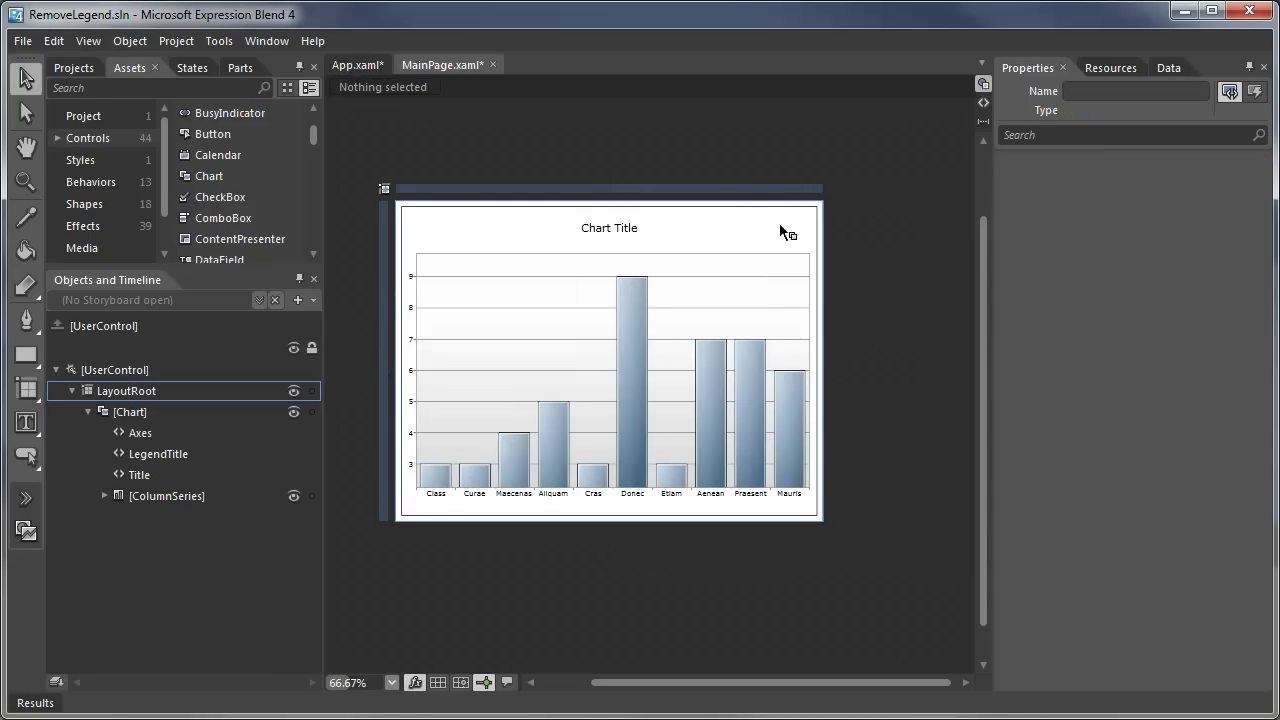
# Delete the chart's ColumnSeries and reselect [Chart] in Objects and Timeline.
pyautogui.click(733, 226)
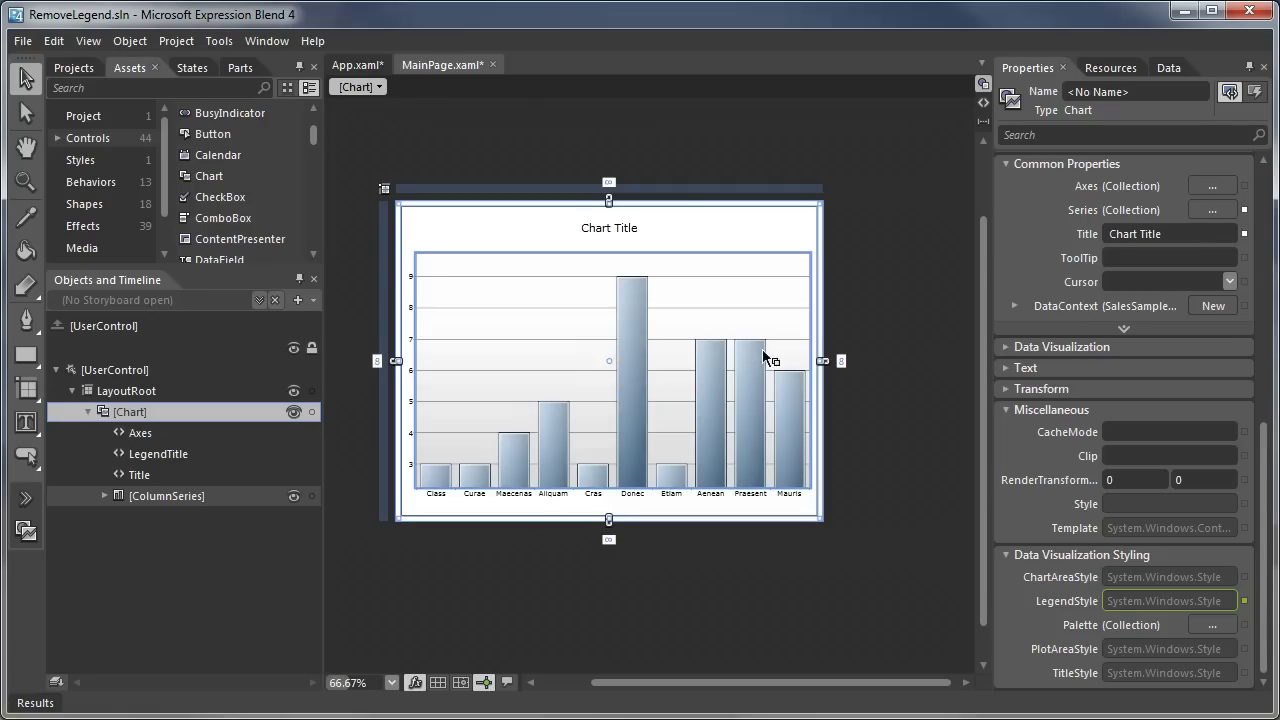
pyautogui.doubleClick(734, 350)
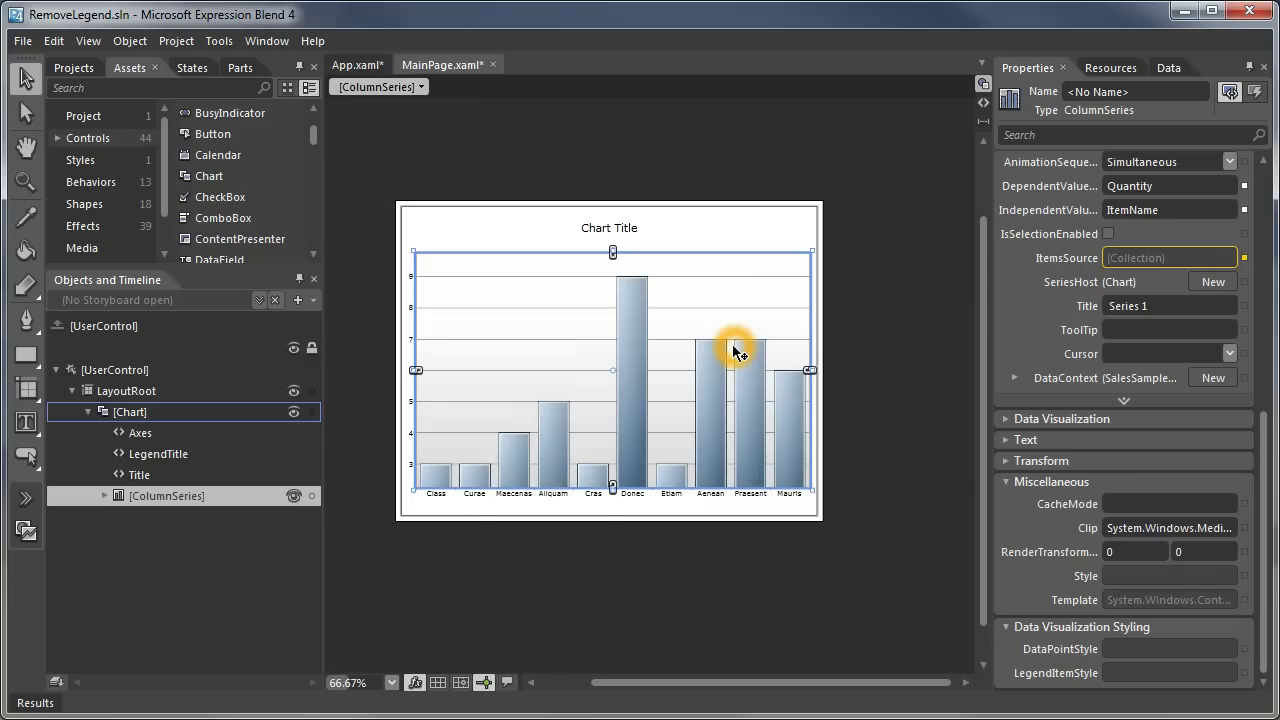
pyautogui.press('Delete')
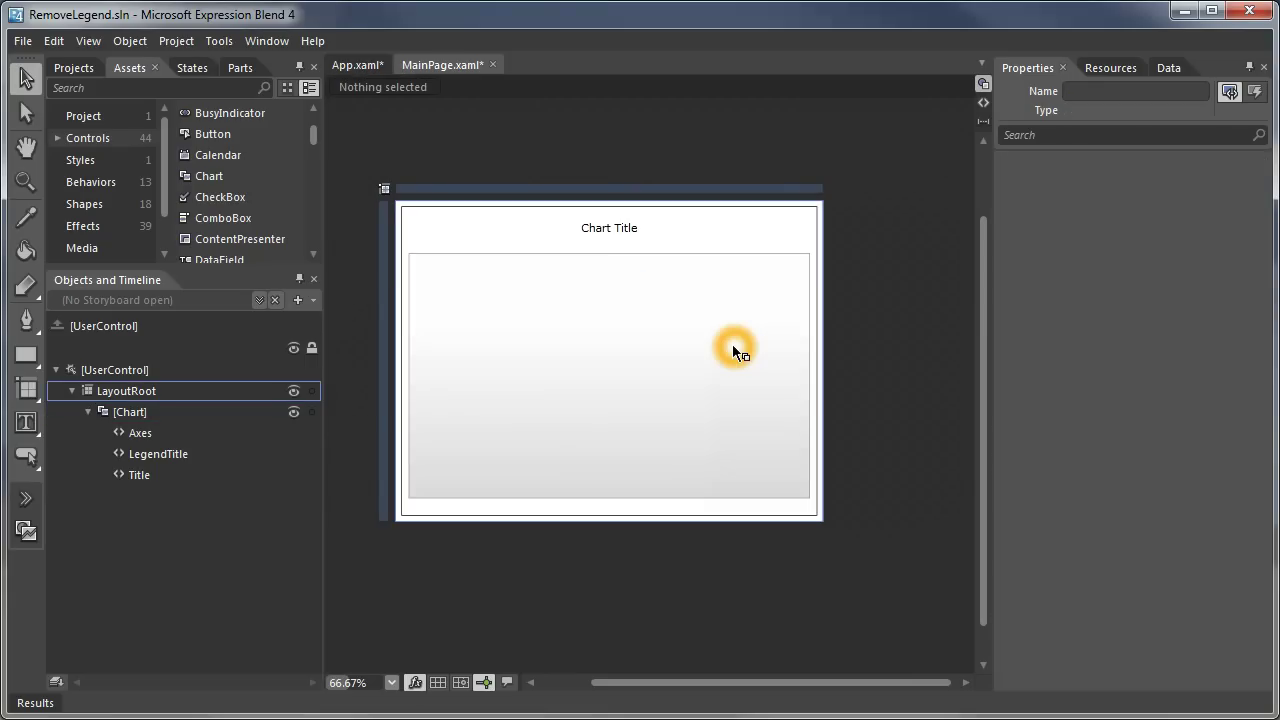
pyautogui.click(134, 412)
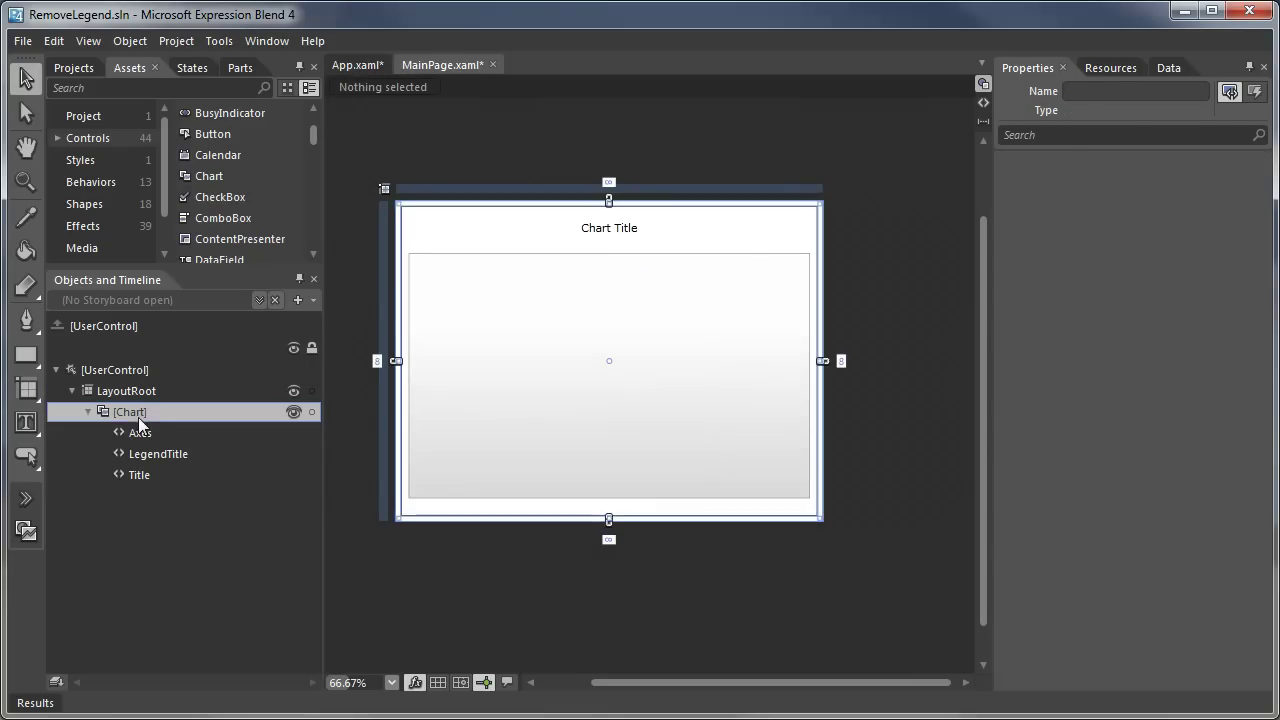
# Search Assets for 'pie' and drop a PieSeries into the chart.
pyautogui.click(174, 88)
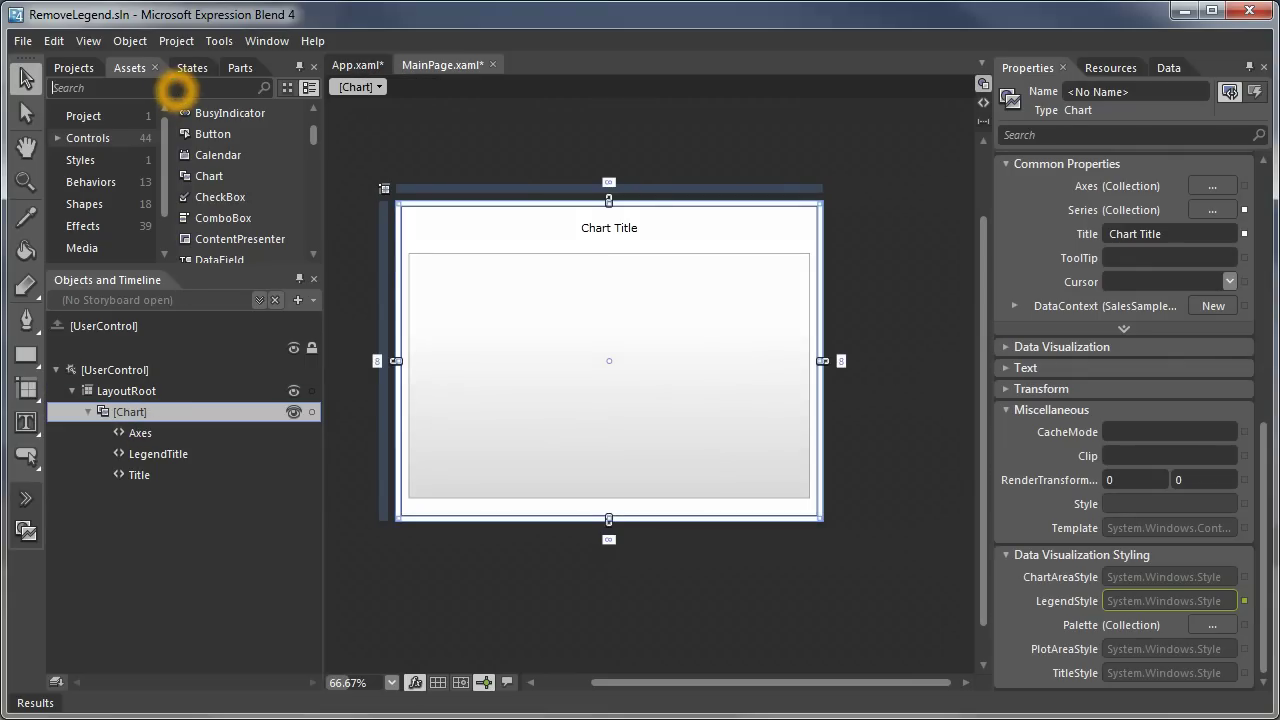
pyautogui.write('pie')
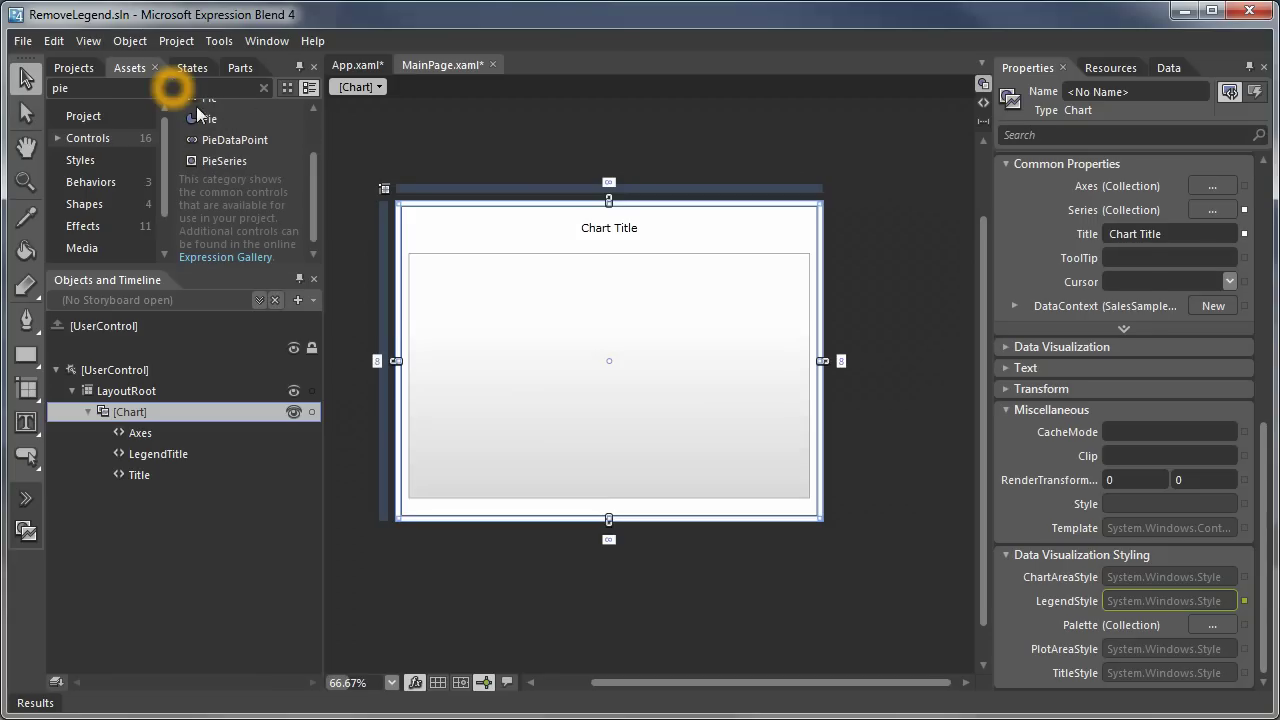
pyautogui.moveTo(194, 163); pyautogui.dragTo(132, 414)
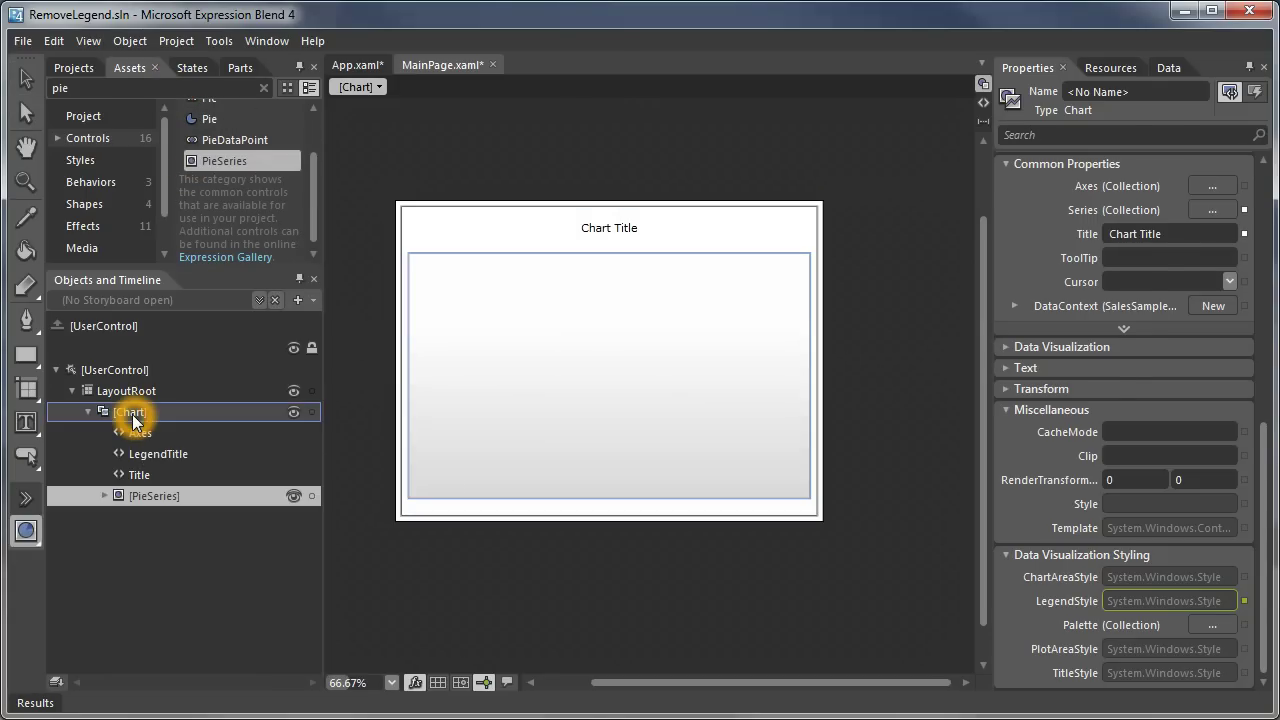
pyautogui.click(26, 78)
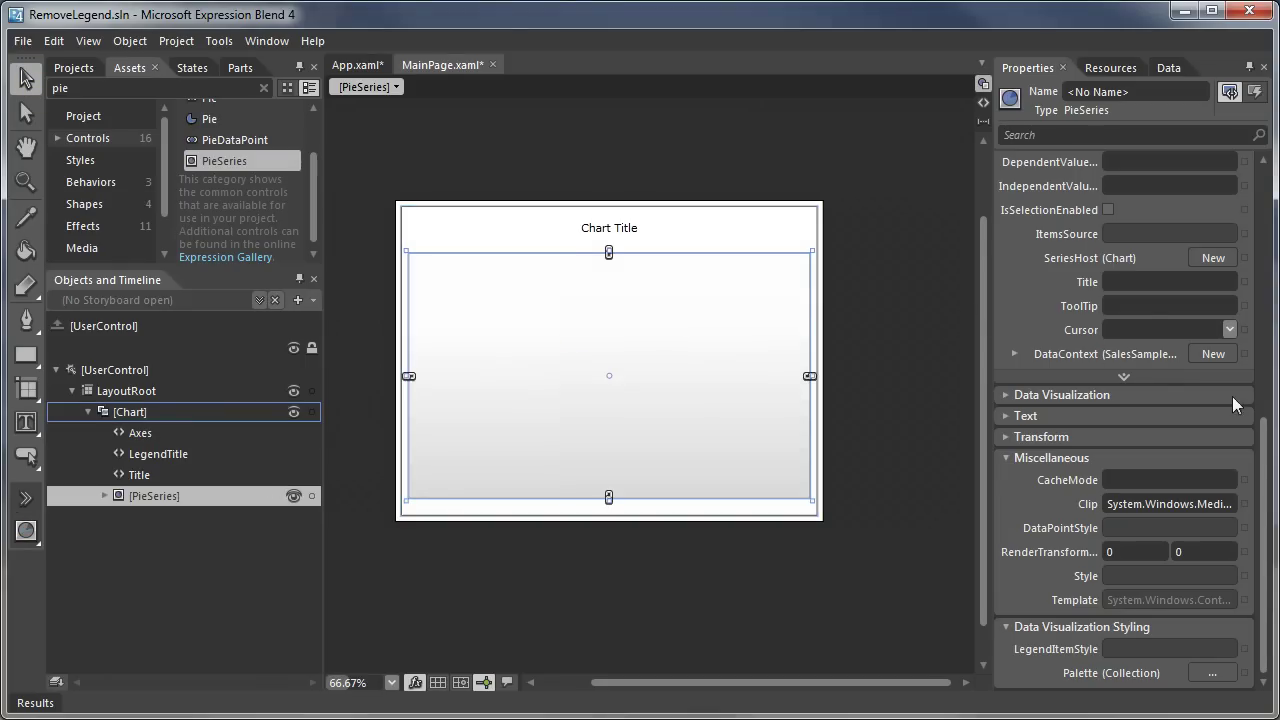
pyautogui.moveTo(1264, 428); pyautogui.dragTo(1262, 370)
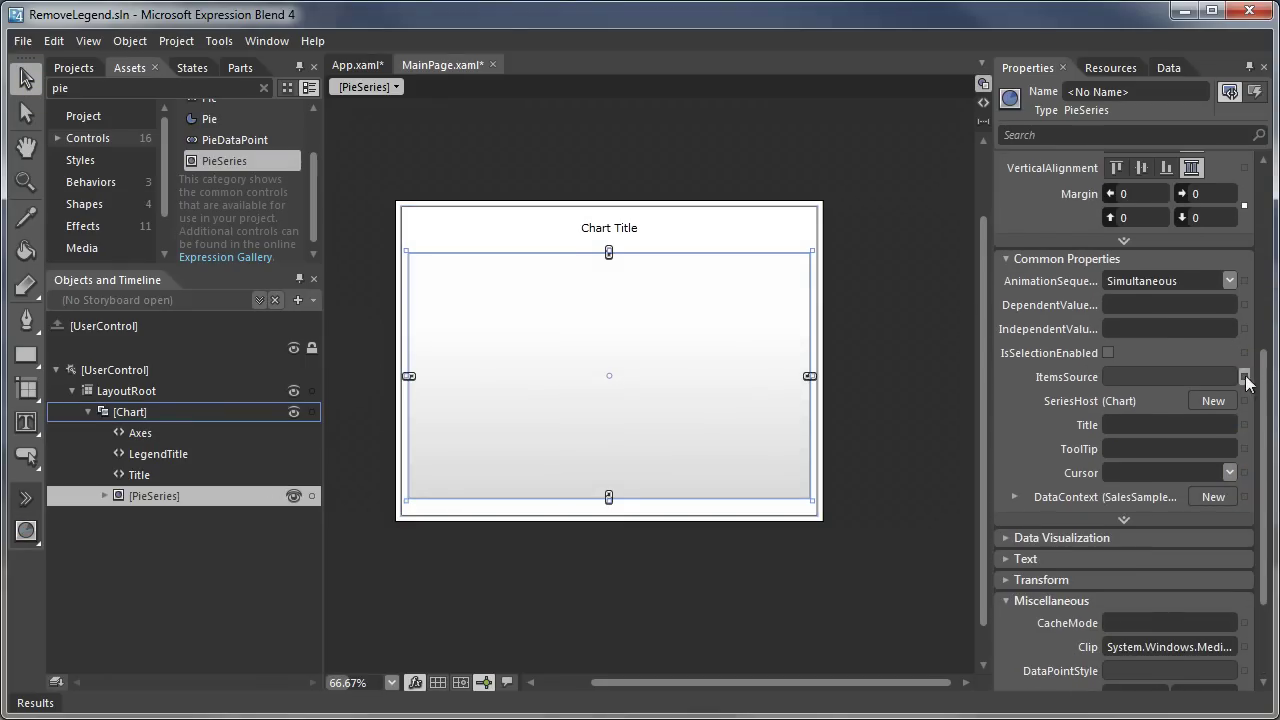
# Bind the PieSeries ItemsSource to Collection, with IndependentValuePath ItemName and DependentValuePath Supply.
pyautogui.click(1244, 377)
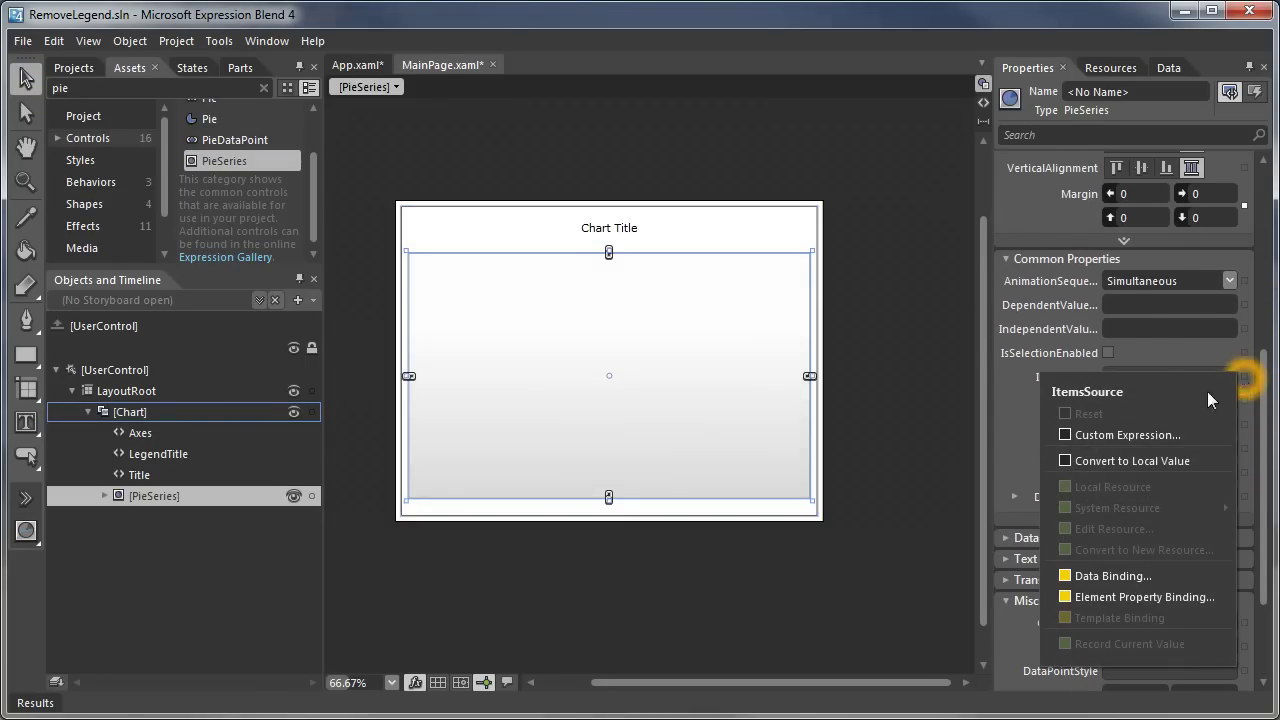
pyautogui.click(1118, 575)
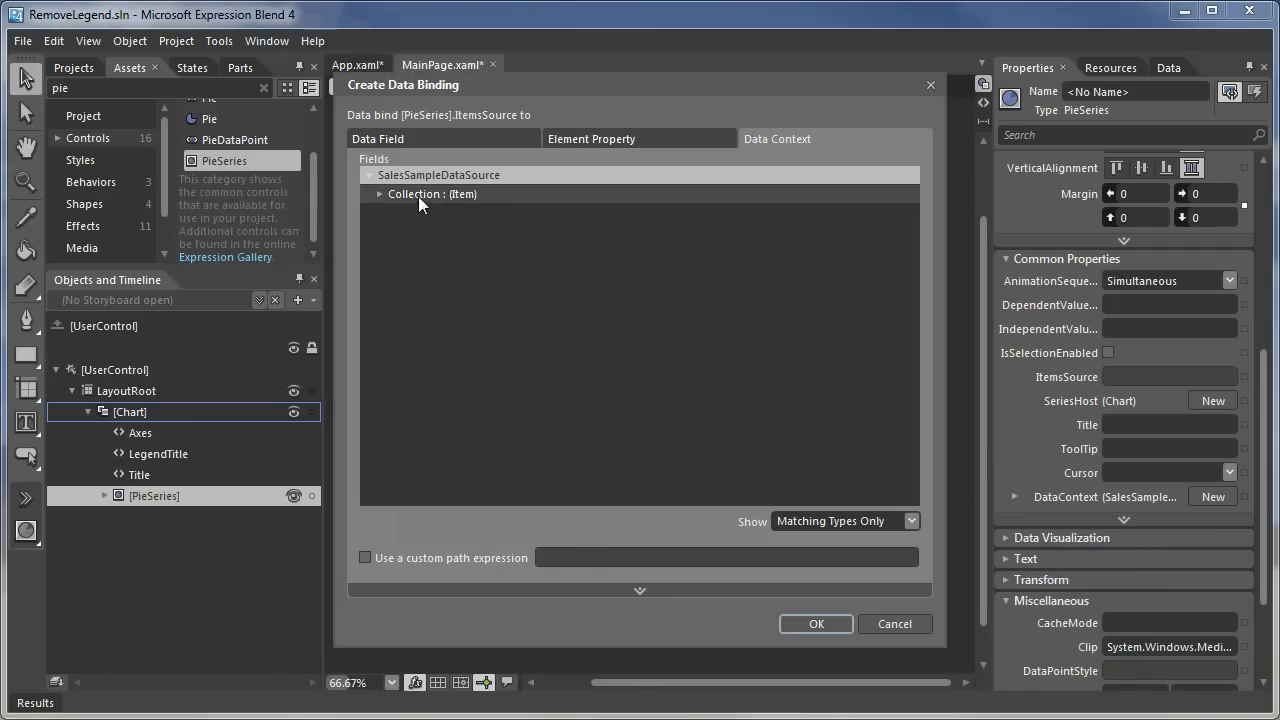
pyautogui.click(418, 196)
pyautogui.click(814, 624)
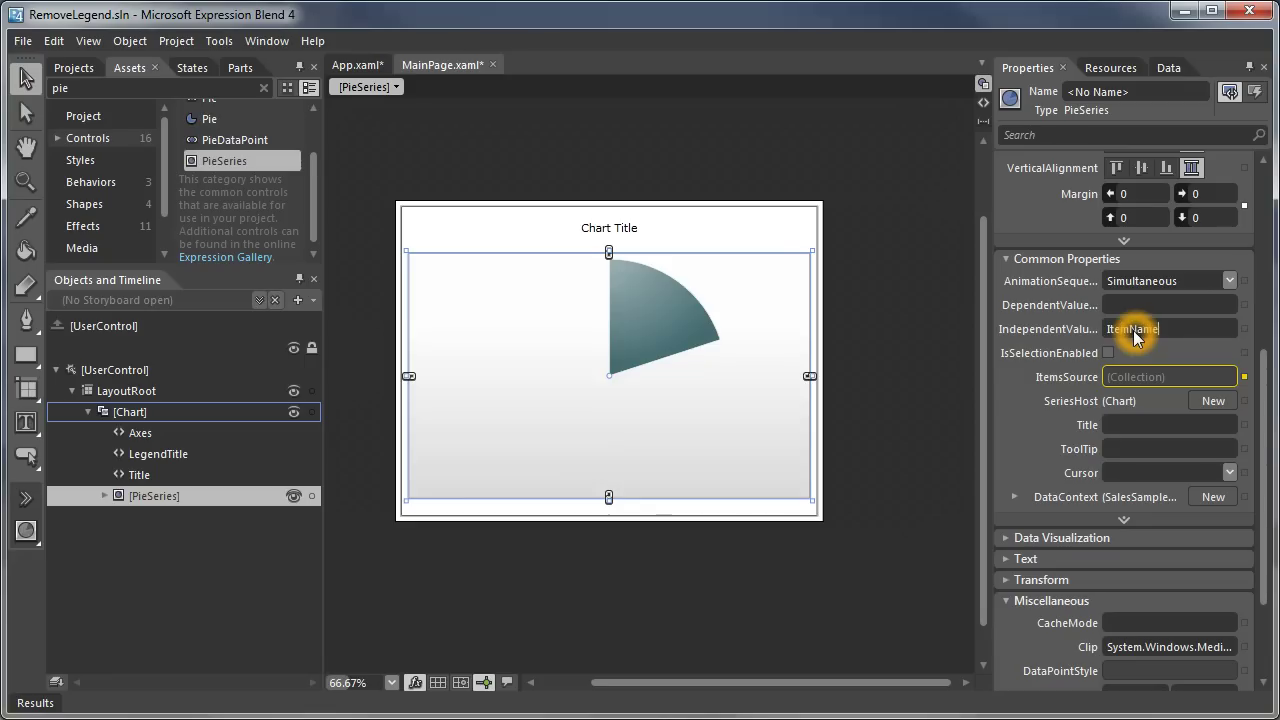
pyautogui.press('Return')
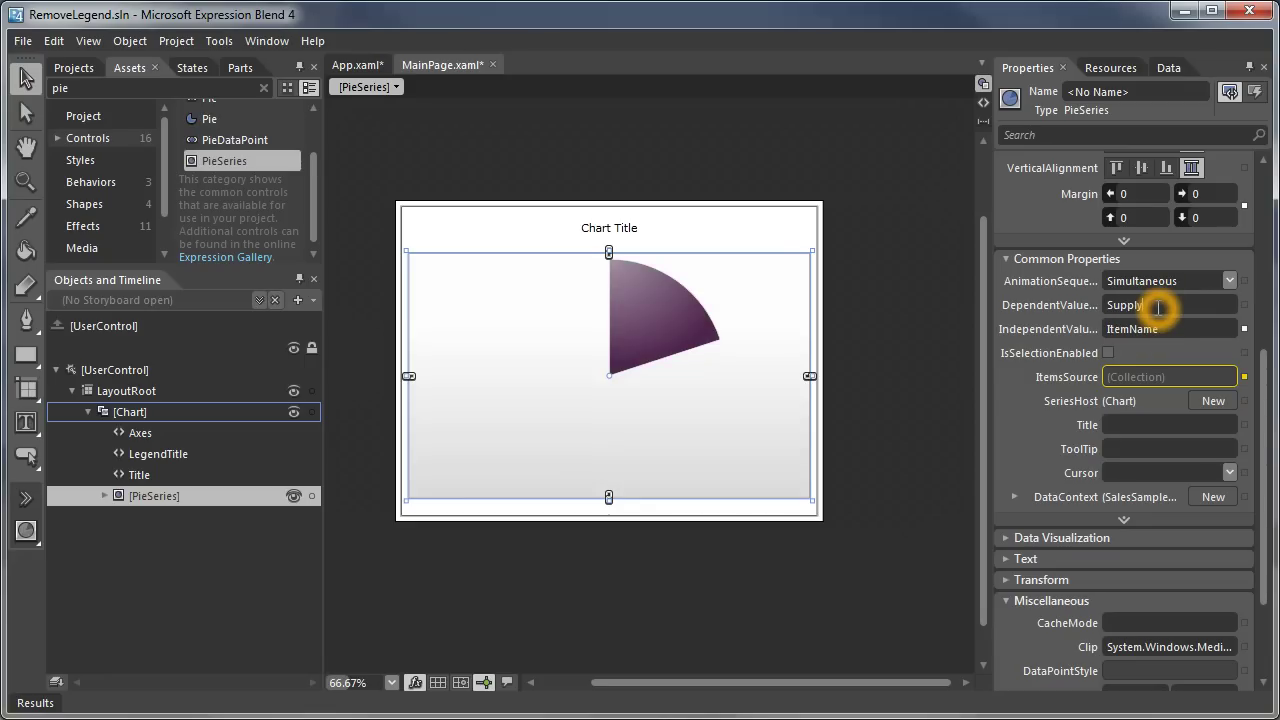
pyautogui.press('Return')
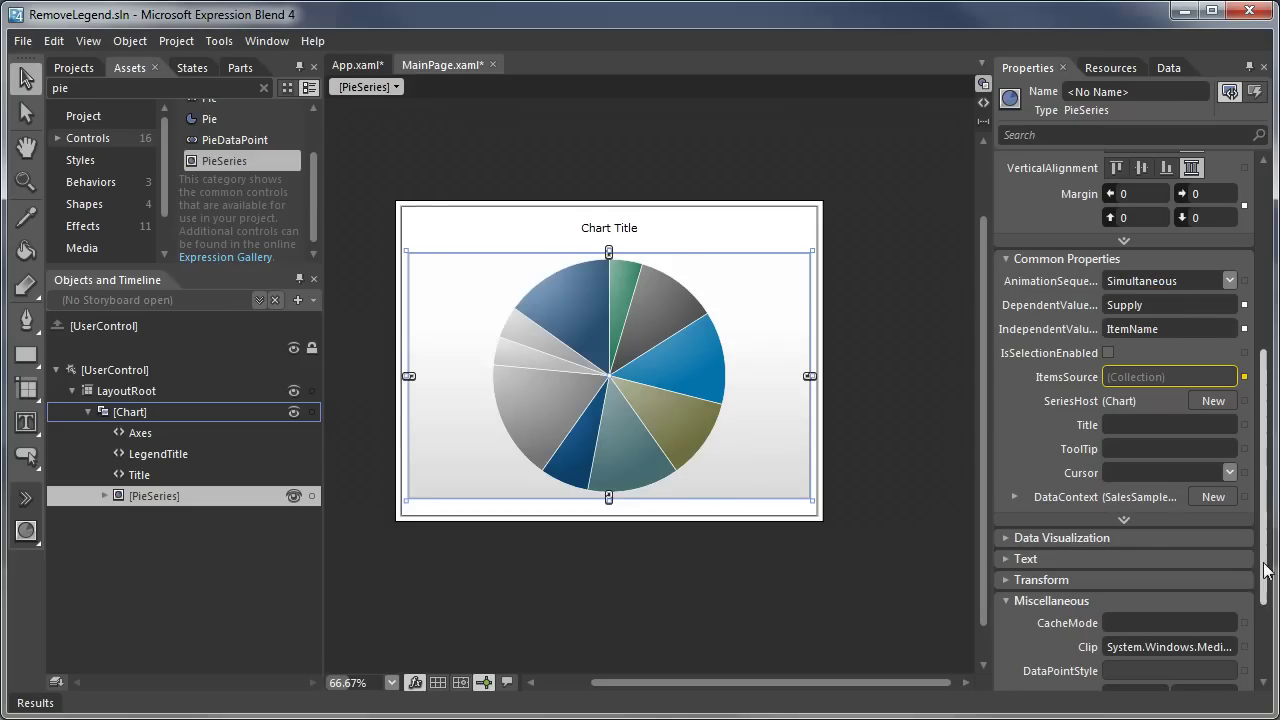
pyautogui.moveTo(1264, 545); pyautogui.dragTo(1262, 568)
# Reset the Chart's LegendStyle so the legend lists Class through Mauris beside the pie.
pyautogui.click(703, 229)
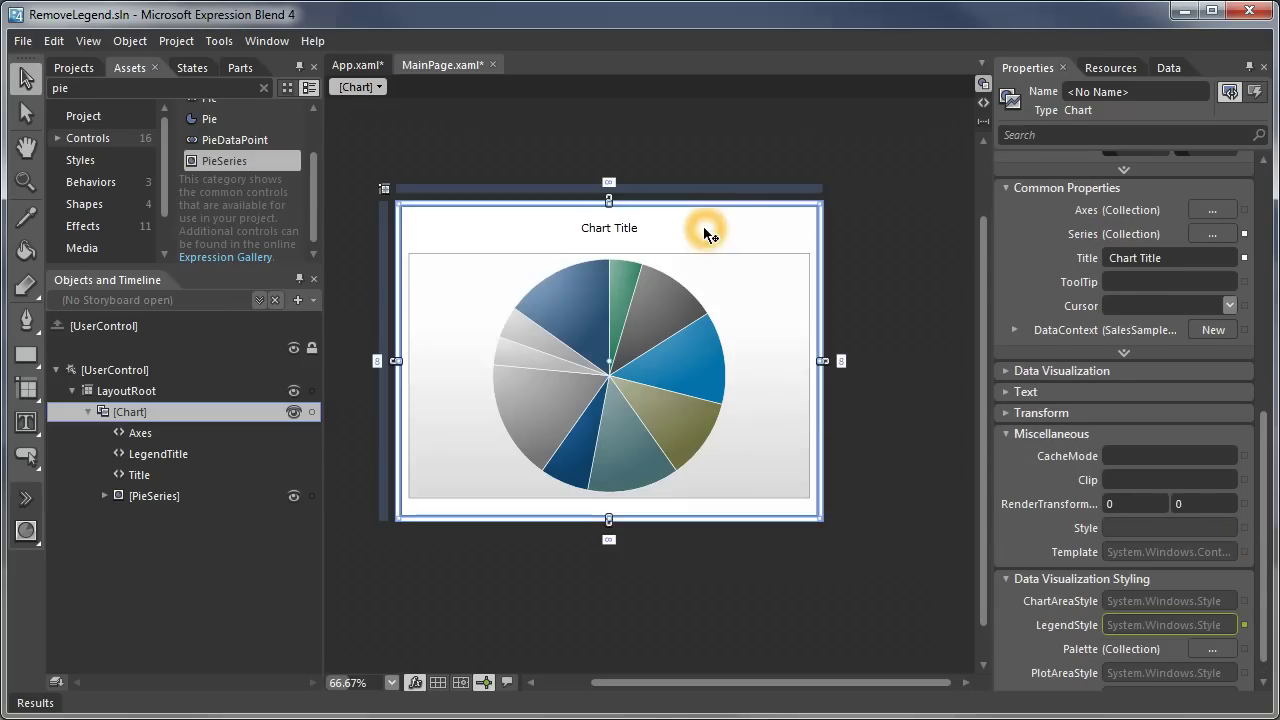
pyautogui.click(1244, 625)
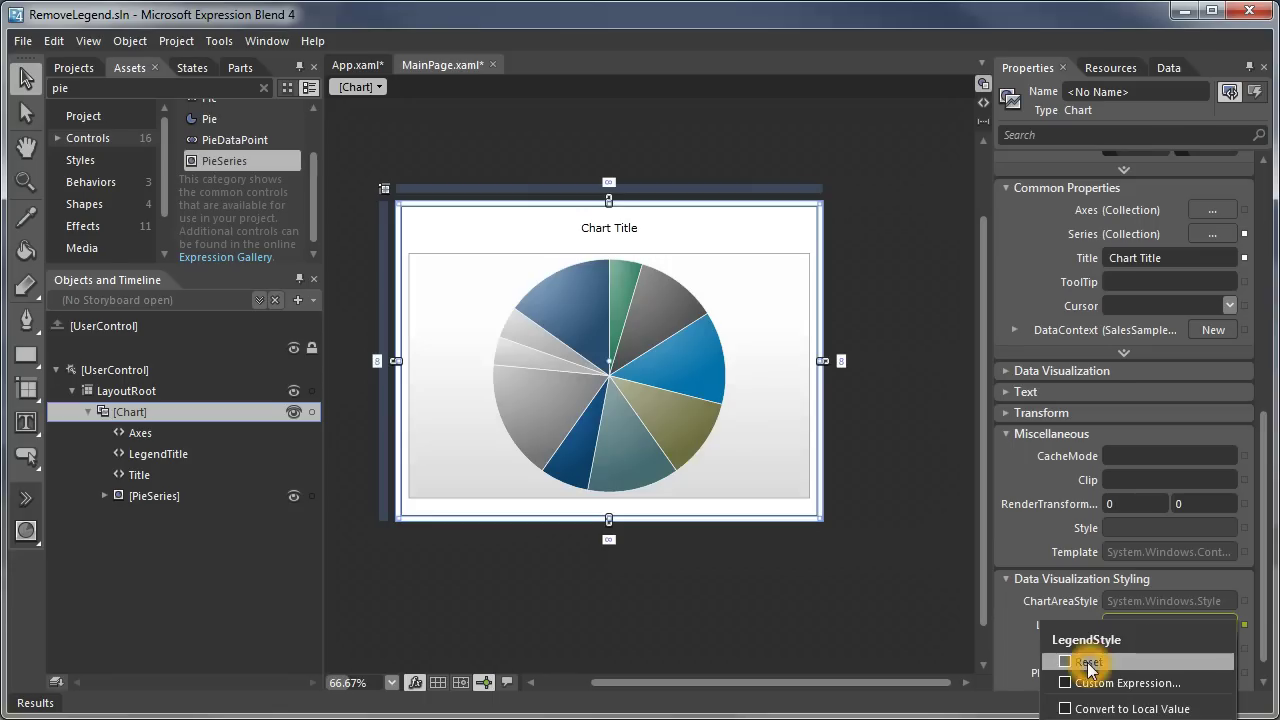
pyautogui.click(1088, 665)
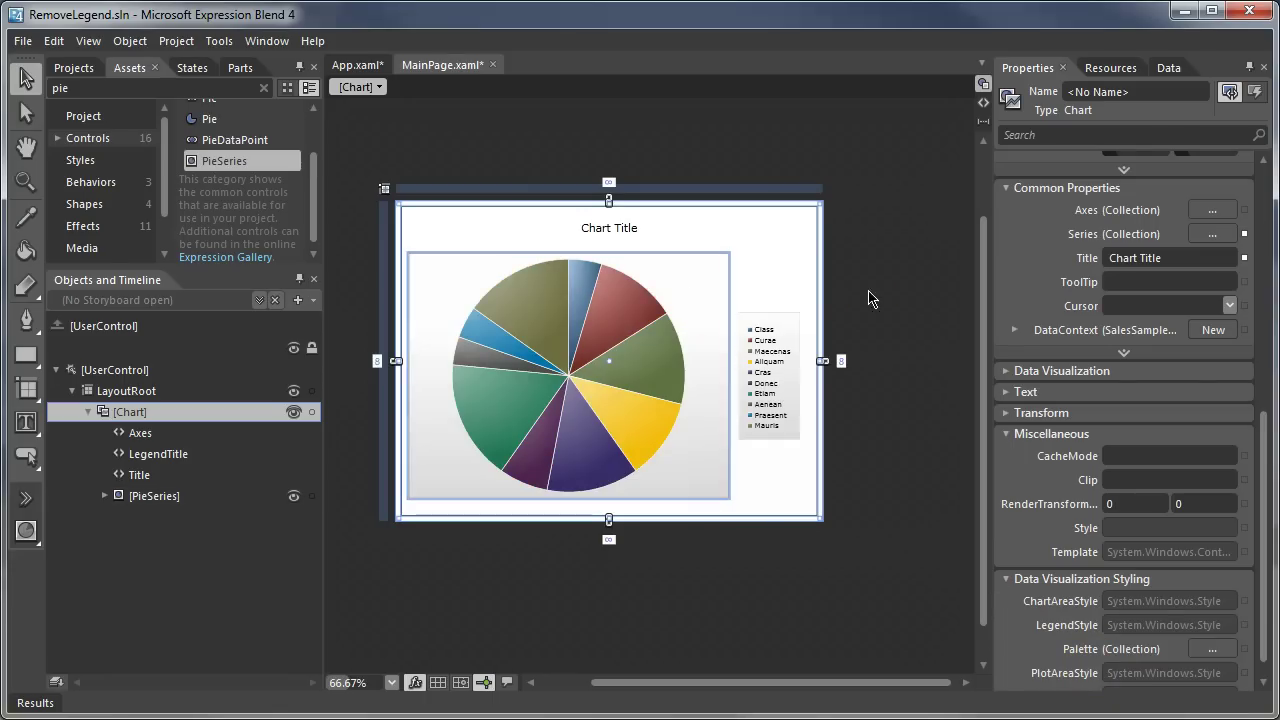
pyautogui.scroll(3, 760, 395)
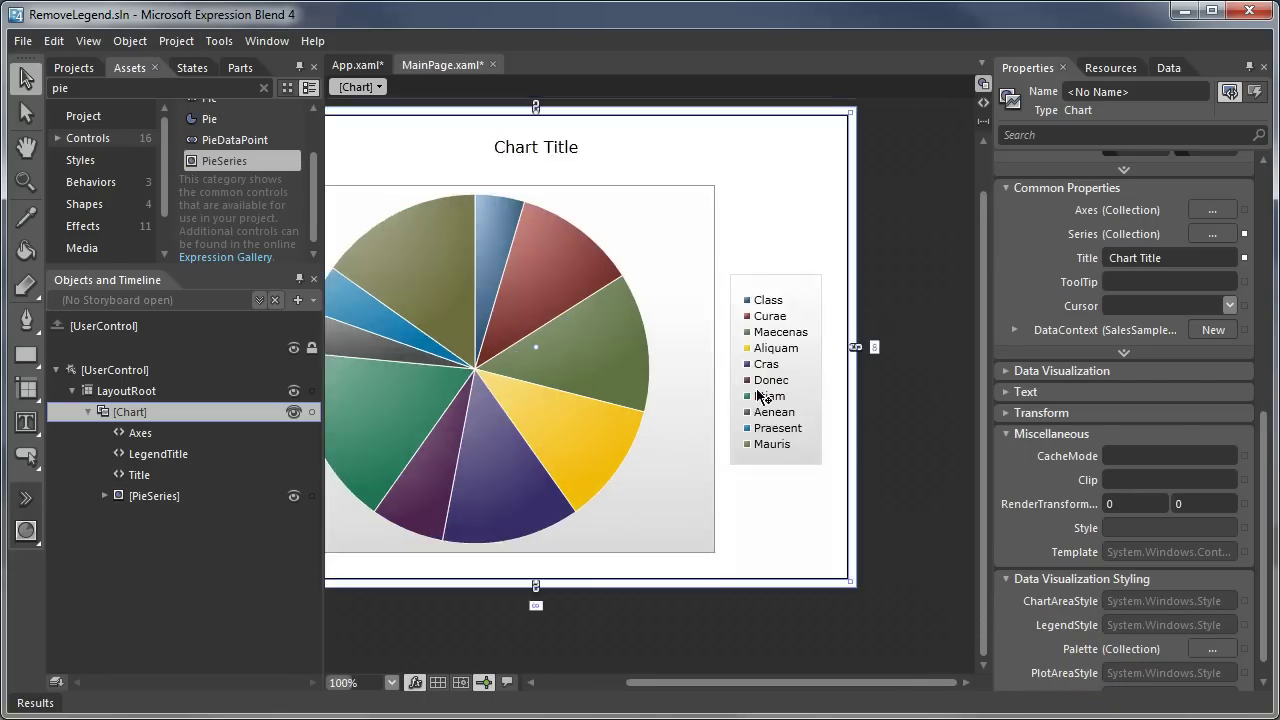